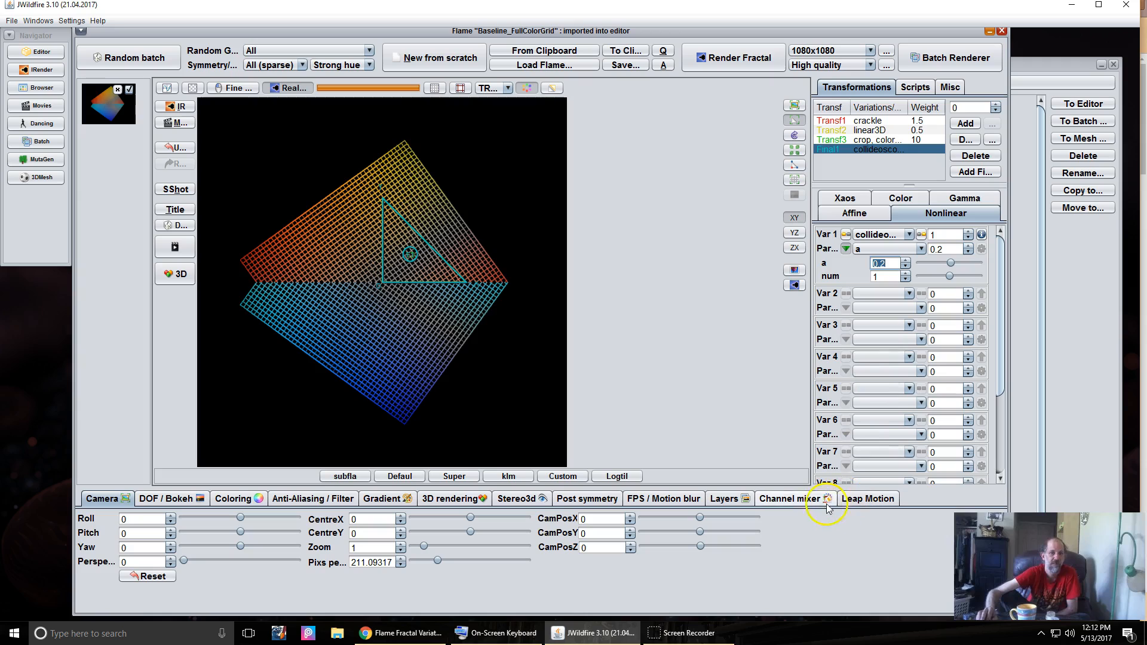
# - Check the collideoscope num and a examples on the DeviantArt page, then minimize Chrome
pyautogui.moveTo(676, 640)
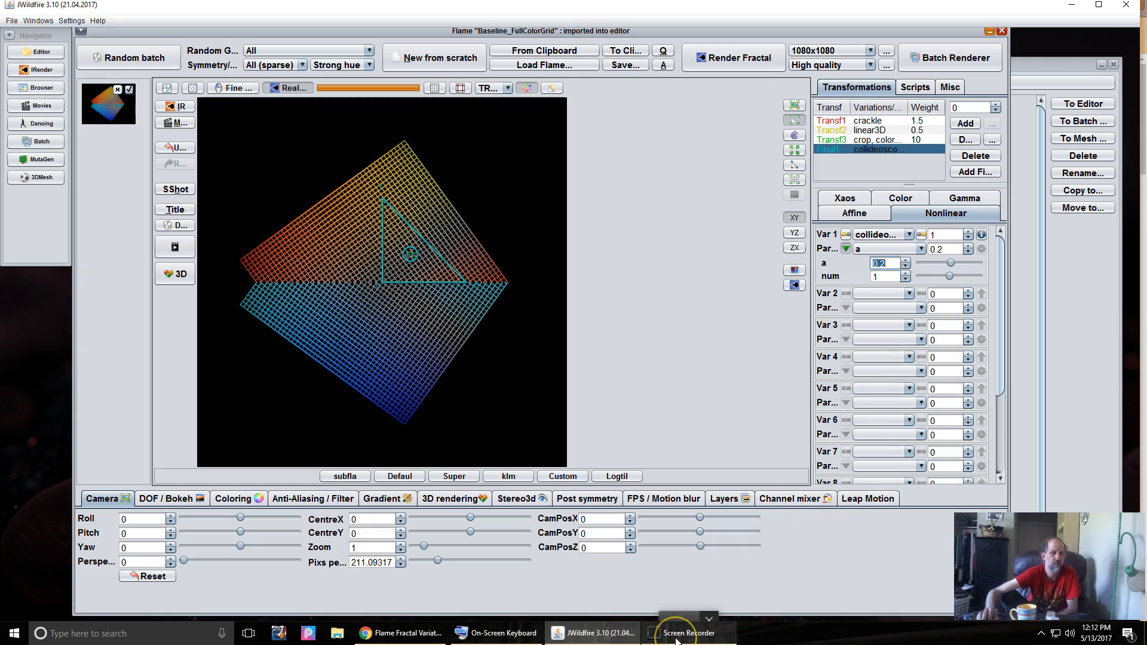
pyautogui.click(496, 634)
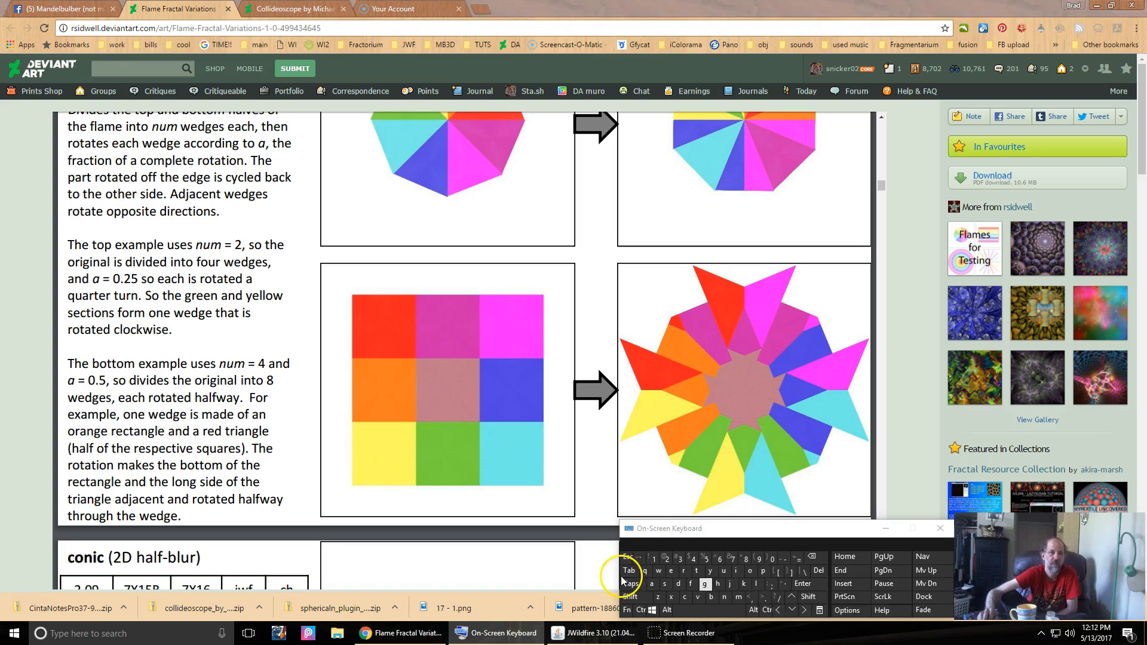
pyautogui.click(846, 570)
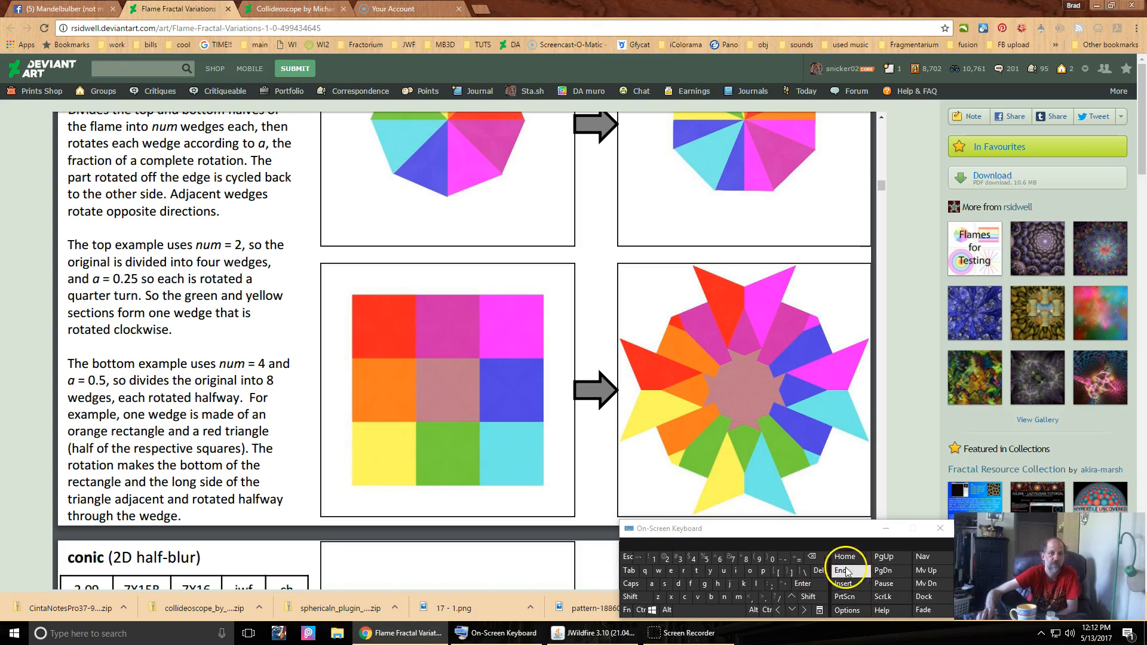
pyautogui.click(1098, 10)
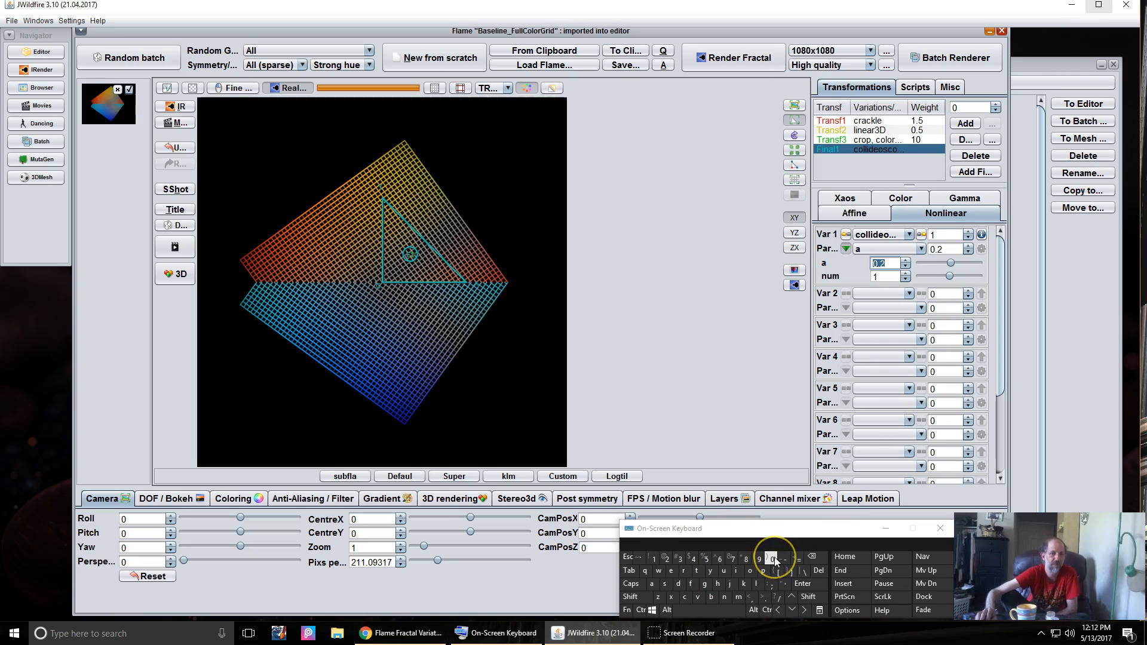
# - Set the collideoscope a parameter to 0.556
pyautogui.click(801, 584)
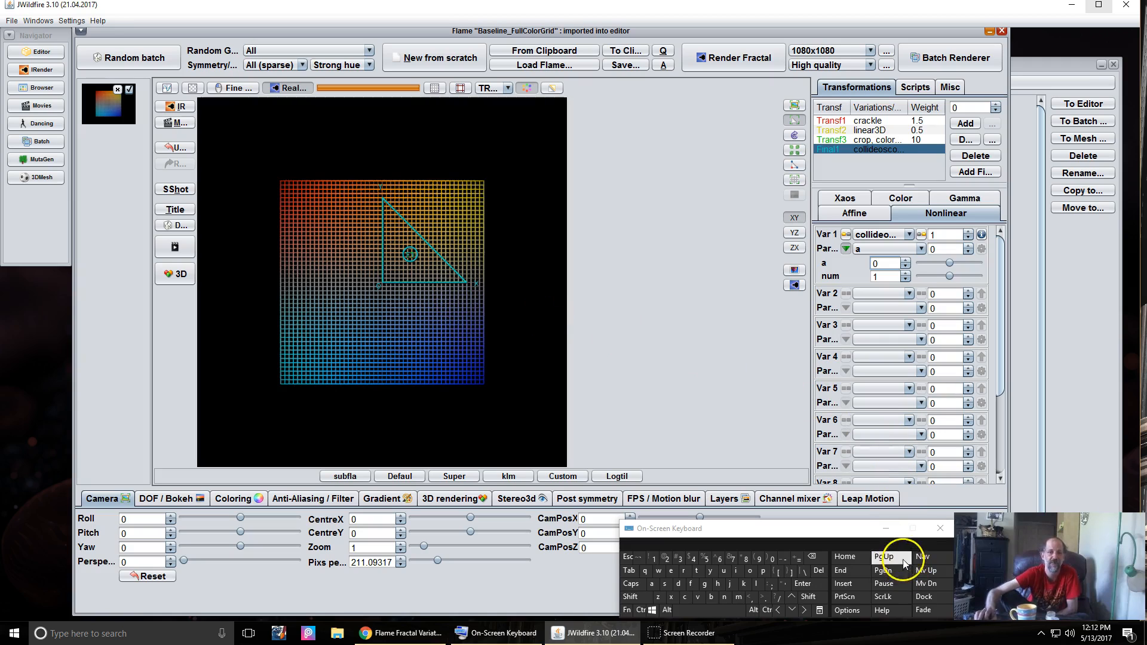
pyautogui.click(888, 532)
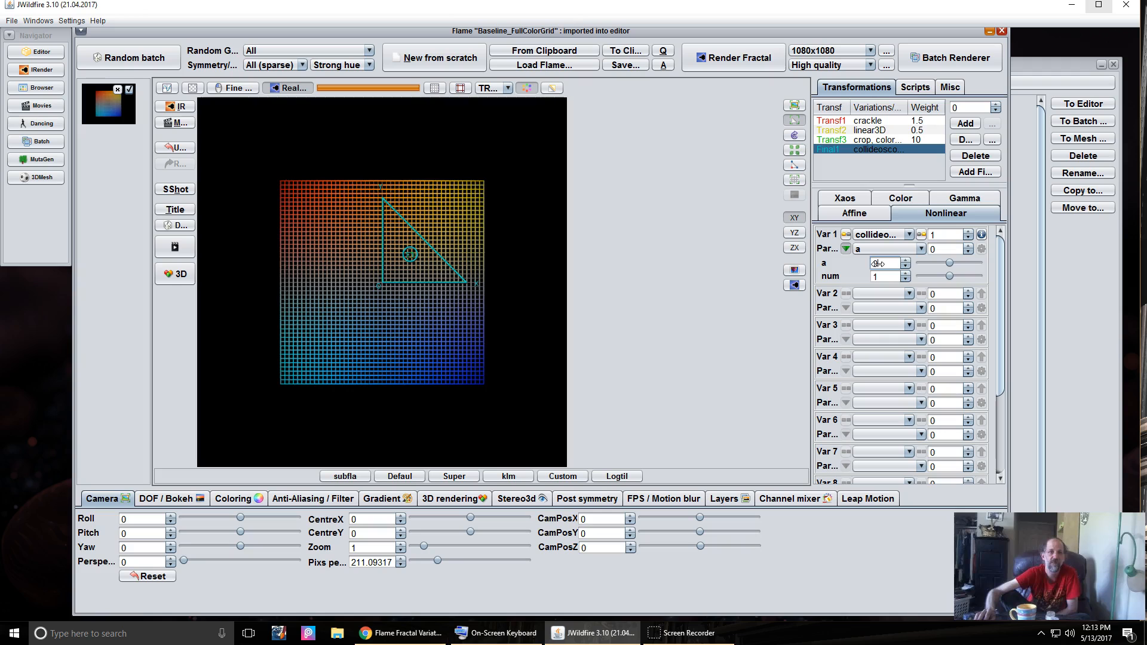
pyautogui.moveTo(890, 264); pyautogui.dragTo(942, 278)
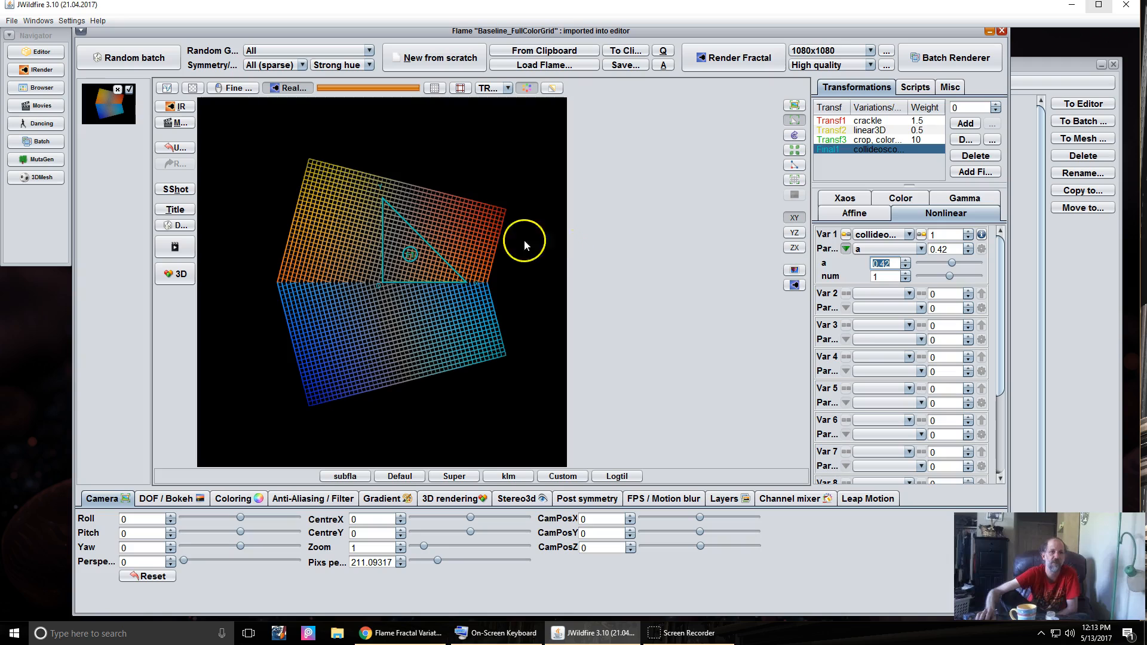
pyautogui.click(884, 264)
pyautogui.moveTo(894, 263); pyautogui.dragTo(920, 263)
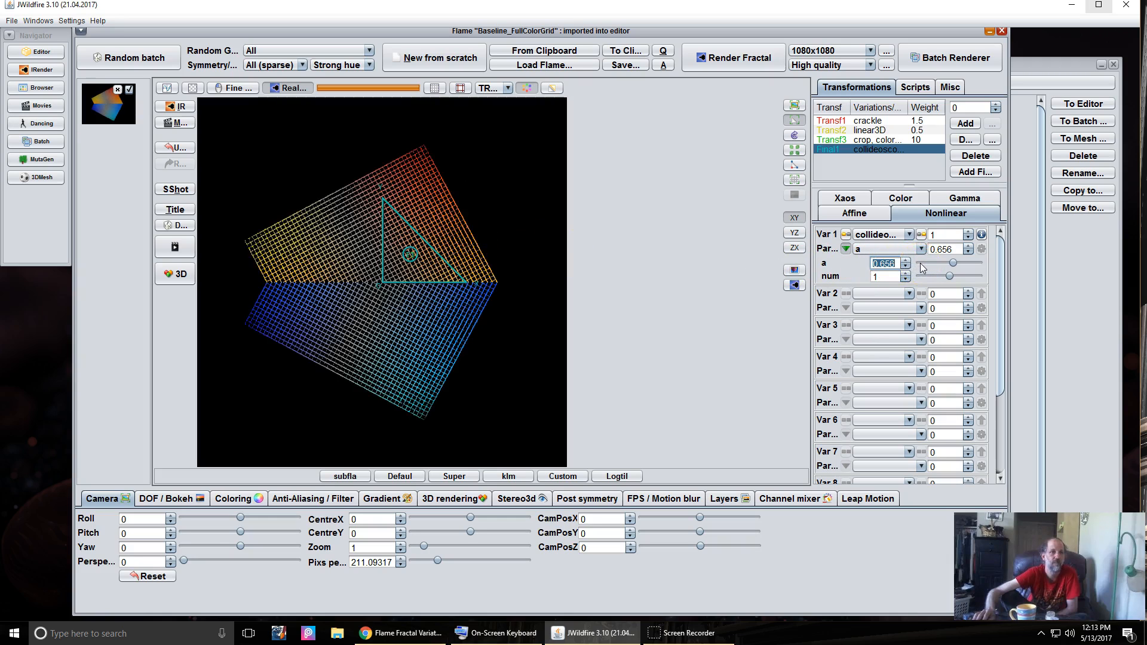
pyautogui.click(906, 266)
# - Raise the collideoscope num to about 3.8, folding the grid into a star
pyautogui.click(877, 277)
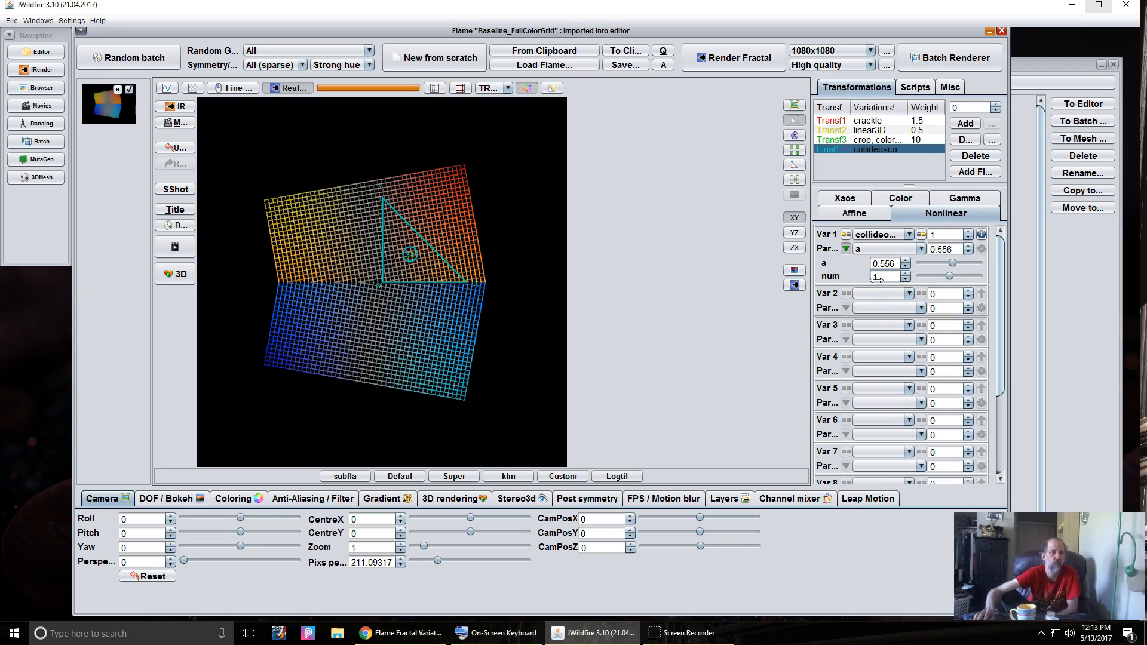
pyautogui.moveTo(876, 279); pyautogui.dragTo(1040, 279)
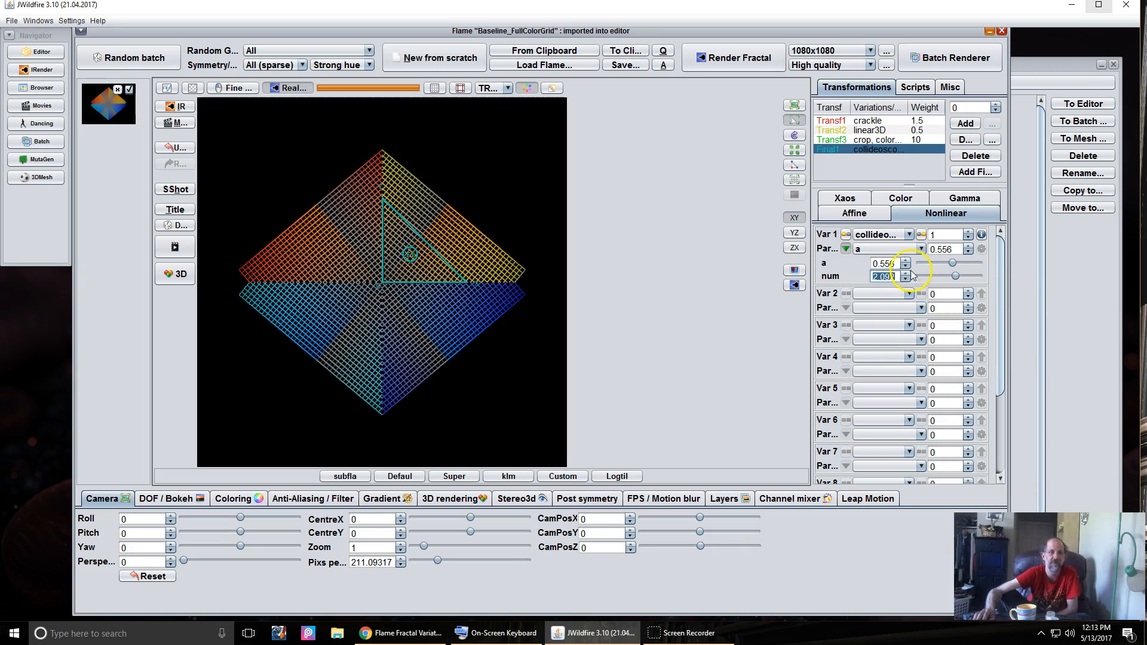
pyautogui.moveTo(878, 277); pyautogui.dragTo(1127, 299)
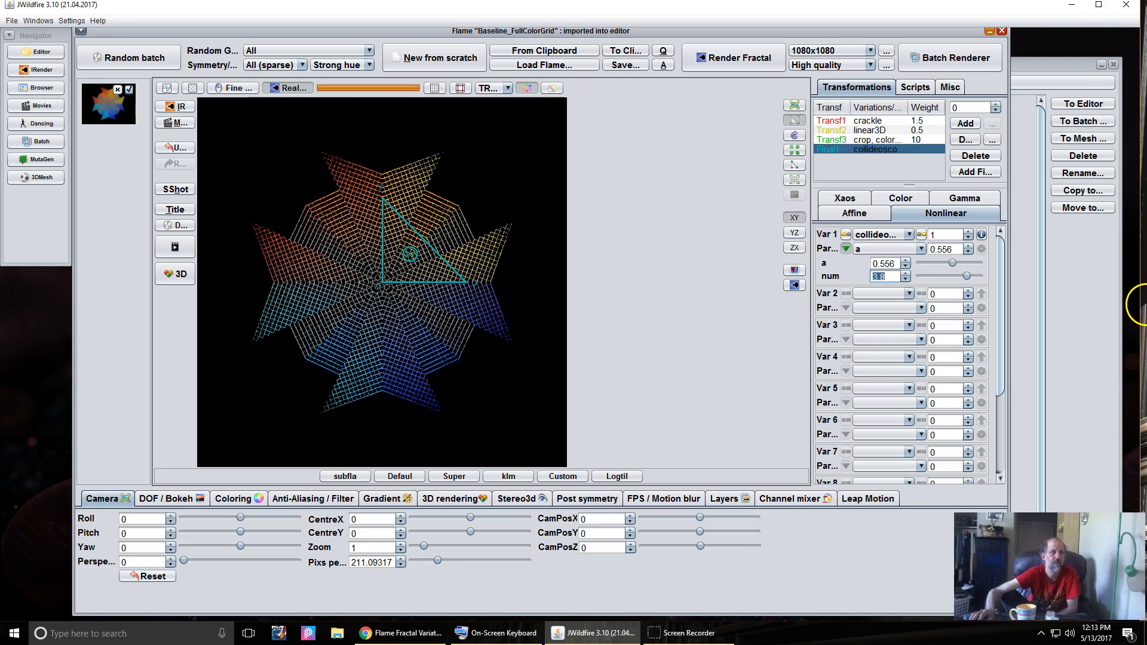
pyautogui.click(226, 500)
# - Brighten the flame to 37.54 and nudge a to about 0.512, comparing with the Chrome reference
pyautogui.click(154, 519)
pyautogui.moveTo(796, 500); pyautogui.dragTo(1143, 441)
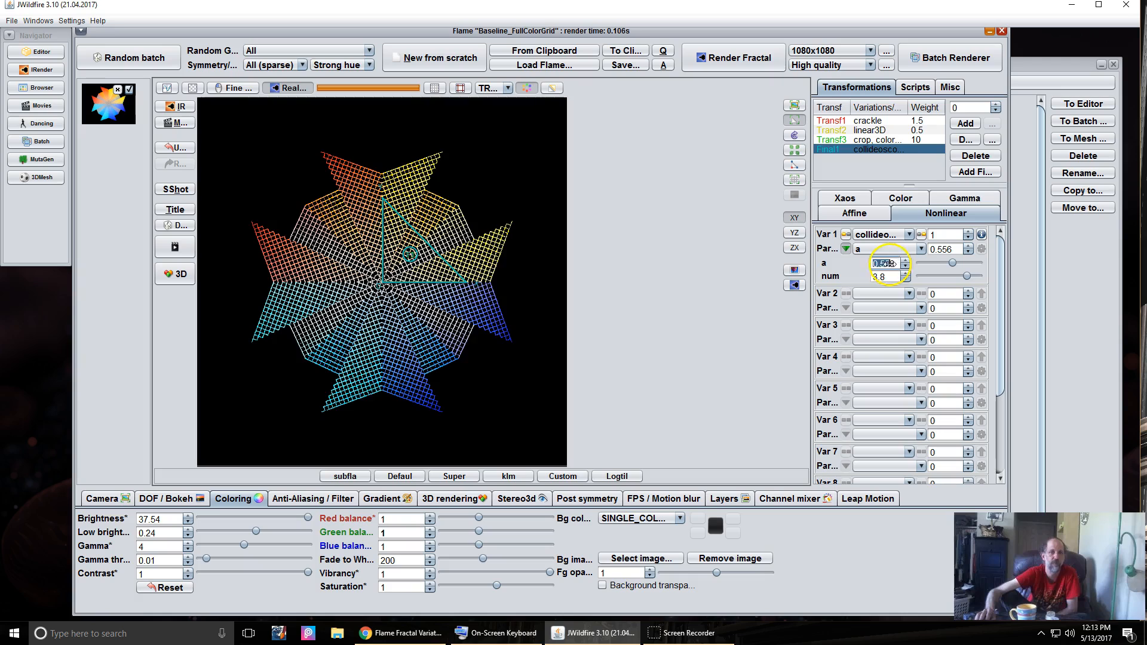
pyautogui.moveTo(884, 268)
pyautogui.mouseDown()
pyautogui.moveTo(899, 265)
pyautogui.moveTo(900, 276)
pyautogui.mouseUp()
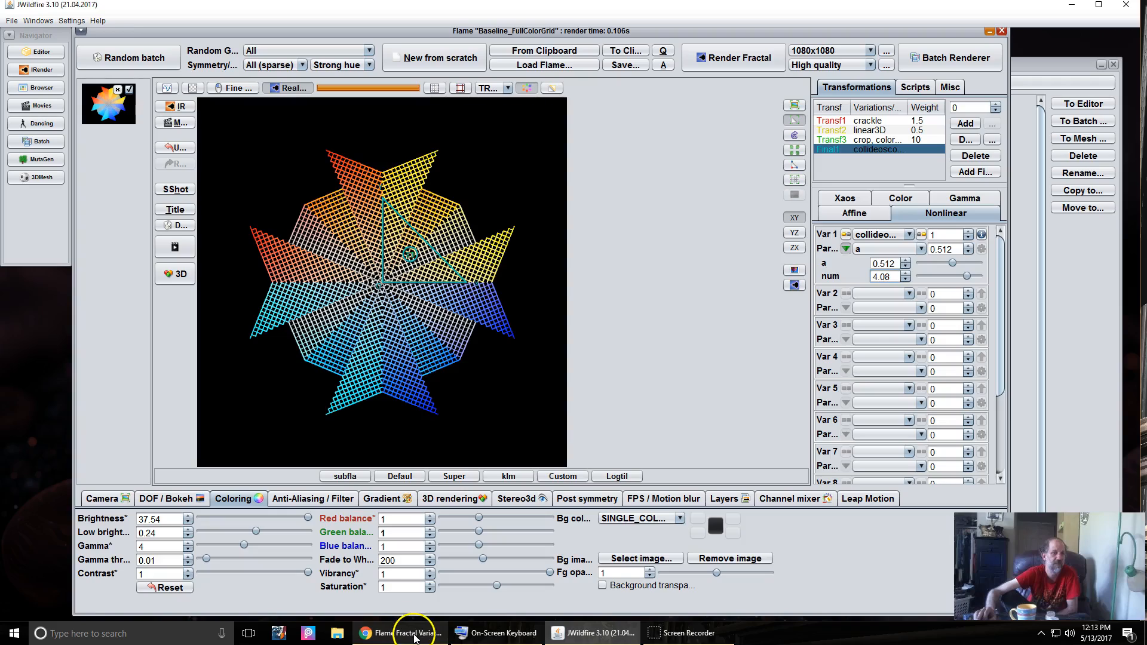
pyautogui.click(395, 623)
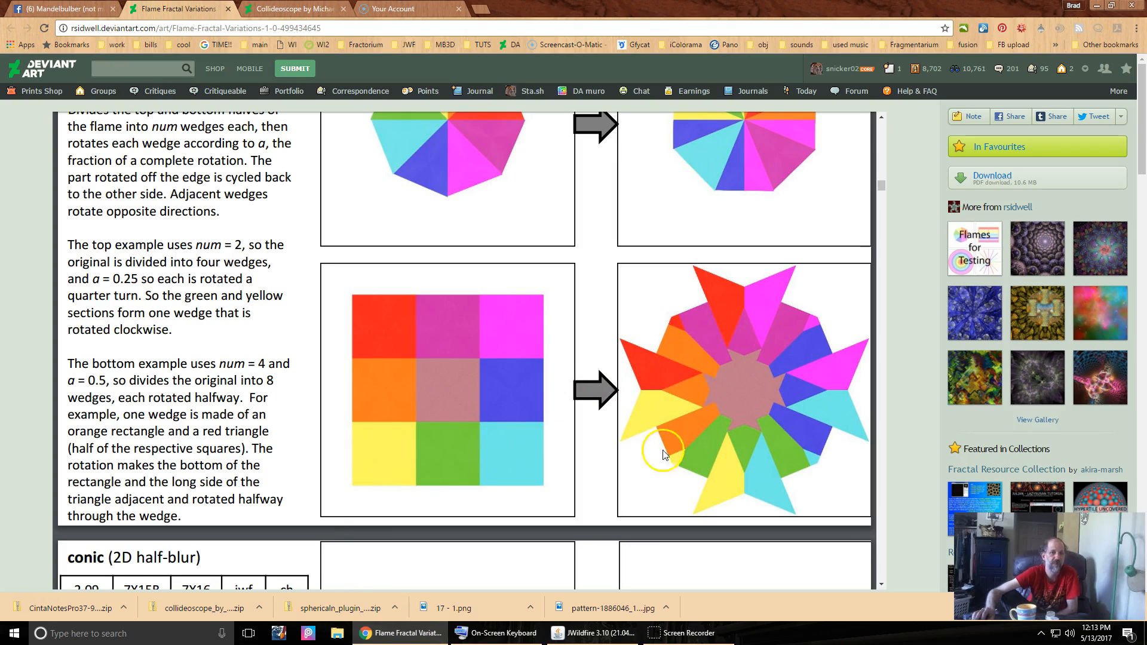
pyautogui.click(589, 622)
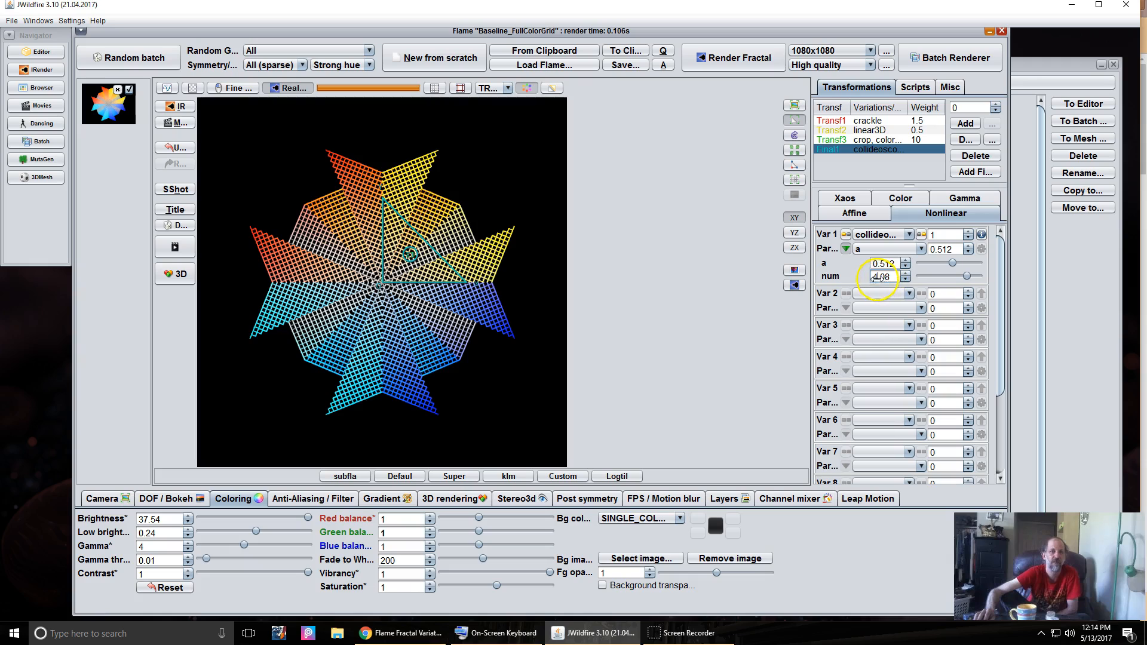
# - Push collideoscope num up to 9.776 and settle a at 0.404
pyautogui.moveTo(894, 276); pyautogui.dragTo(1146, 279)
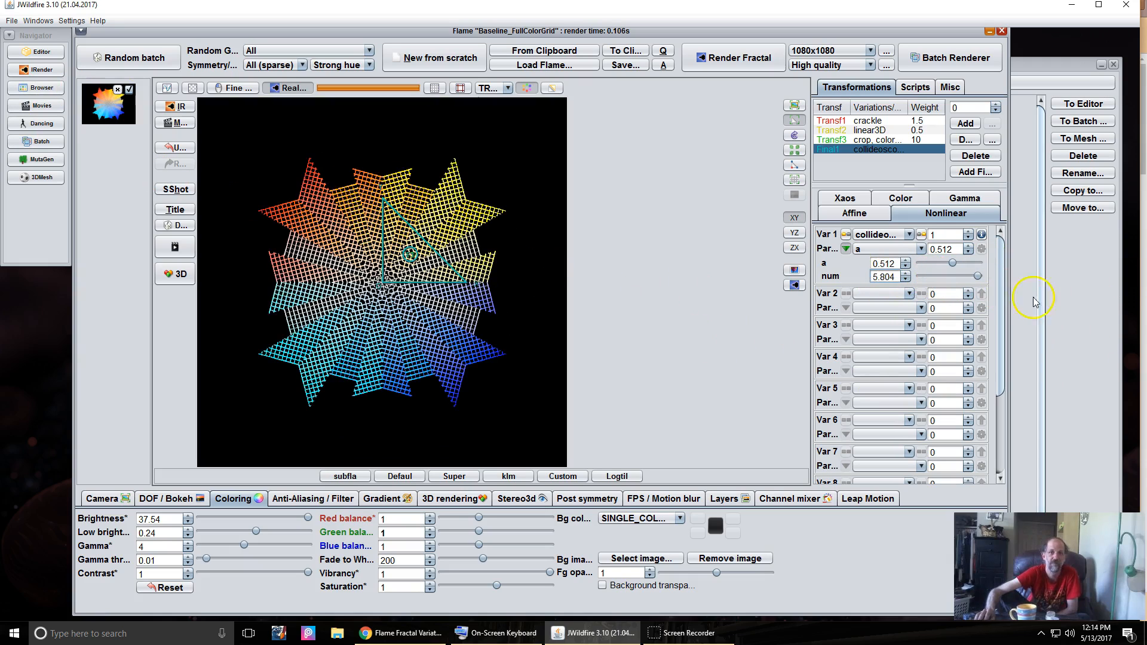
pyautogui.moveTo(883, 277); pyautogui.dragTo(1141, 302)
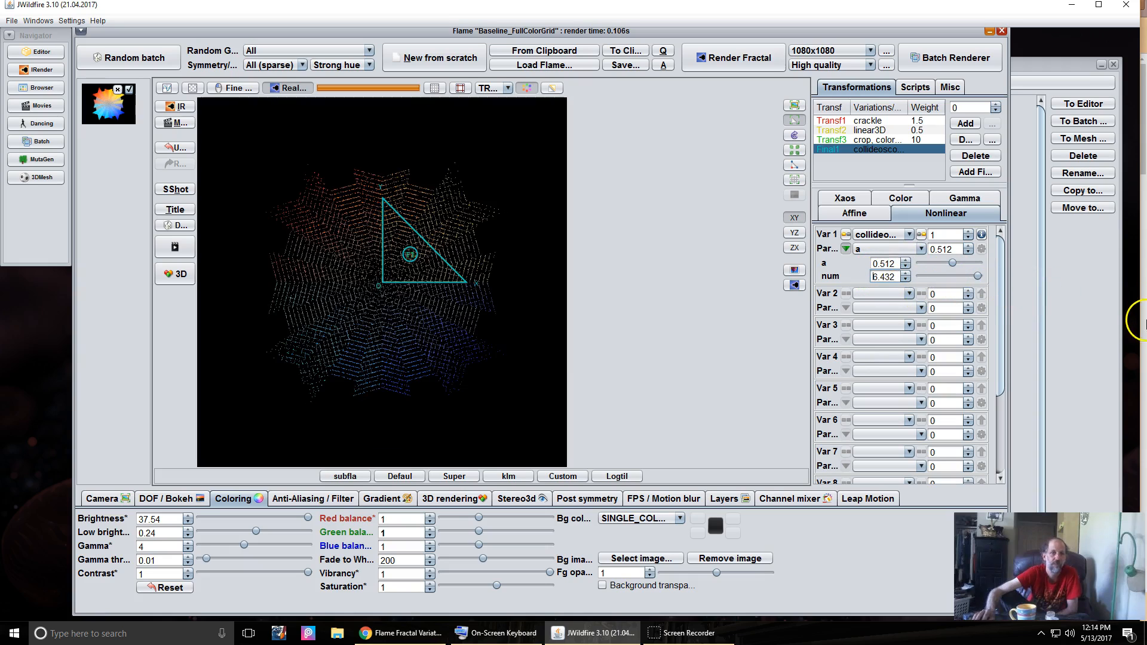
pyautogui.moveTo(878, 277); pyautogui.dragTo(1135, 260)
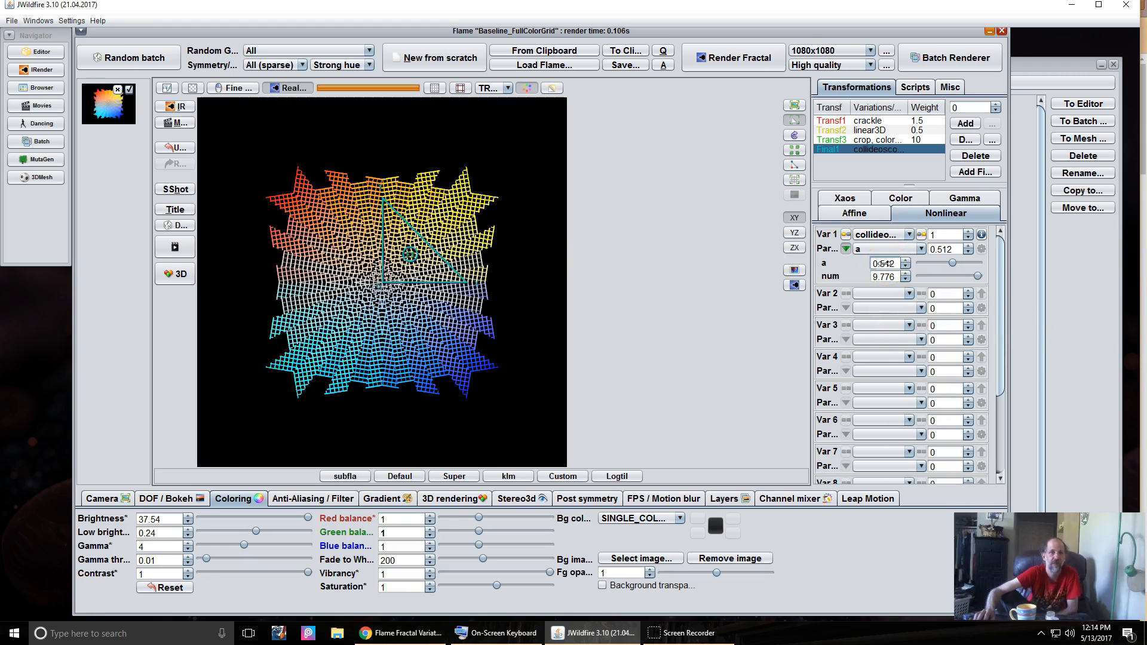
pyautogui.moveTo(875, 263); pyautogui.dragTo(870, 266)
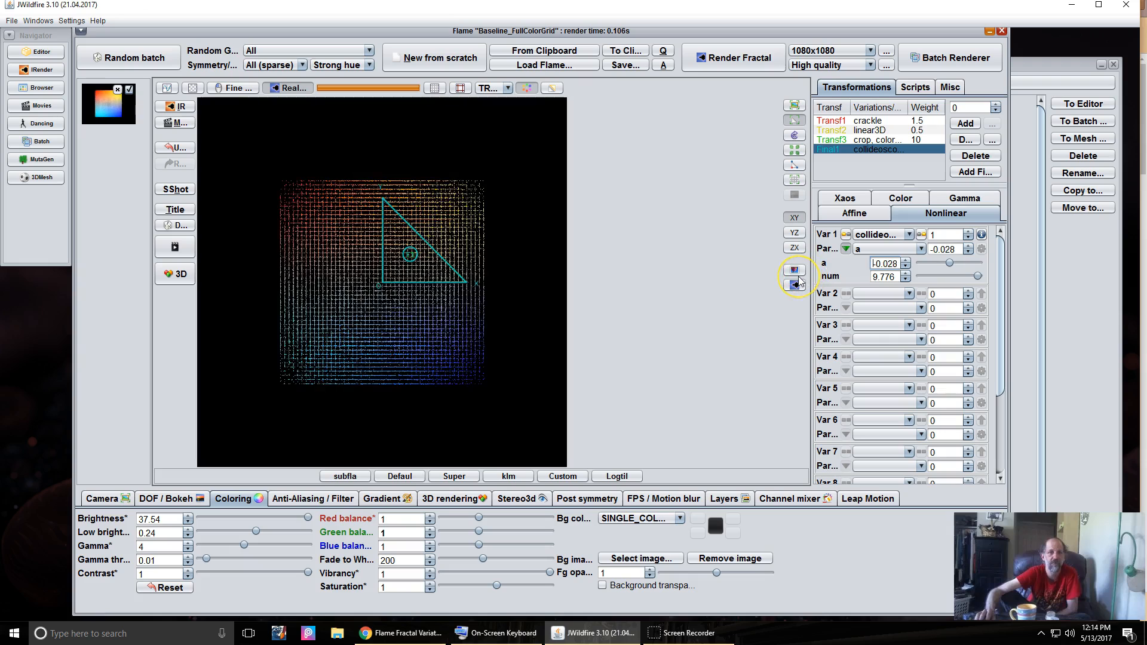
pyautogui.moveTo(885, 276); pyautogui.dragTo(1119, 257)
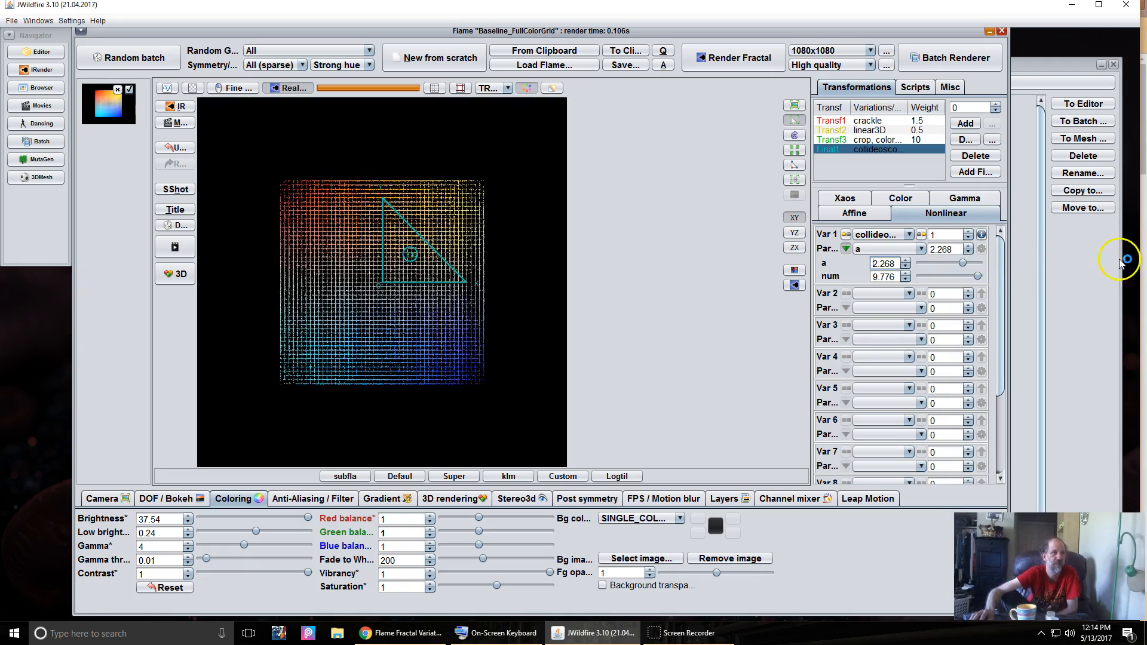
pyautogui.moveTo(935, 295); pyautogui.dragTo(870, 294)
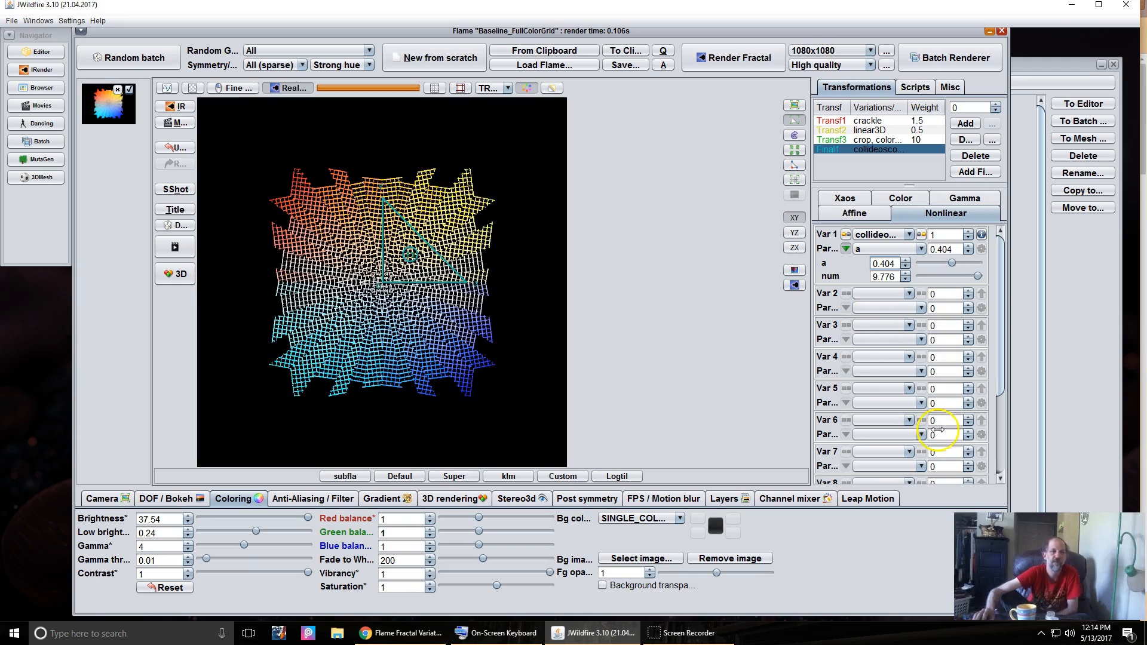
# - Start a new flame from scratch with one transform using the dc_carpet variation
pyautogui.click(423, 59)
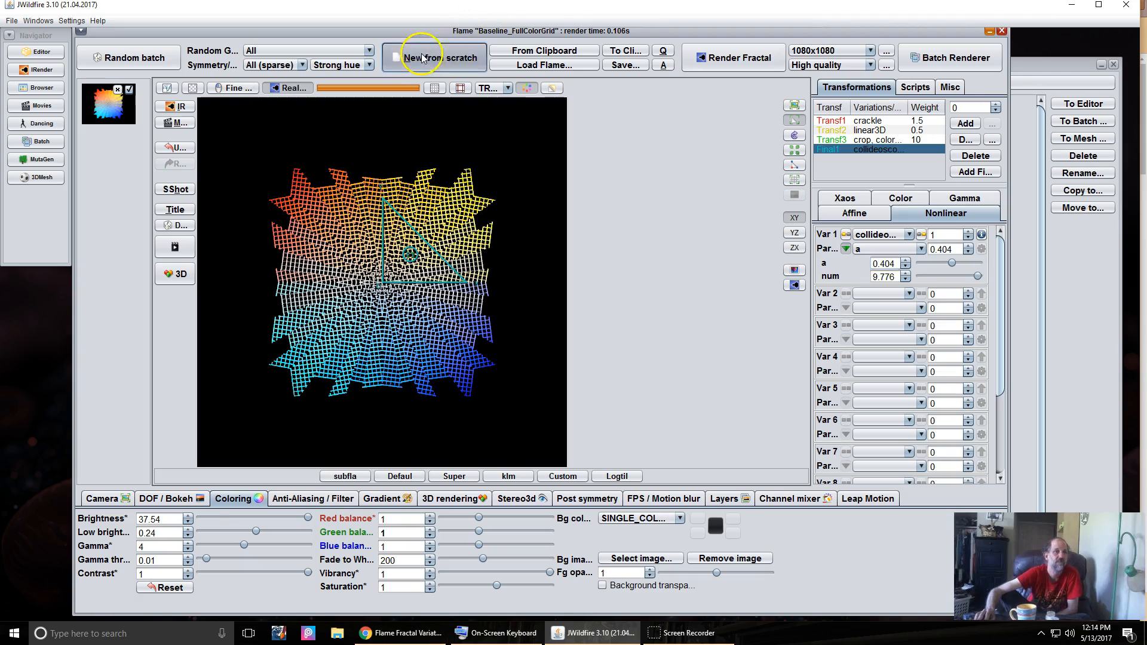
pyautogui.click(966, 124)
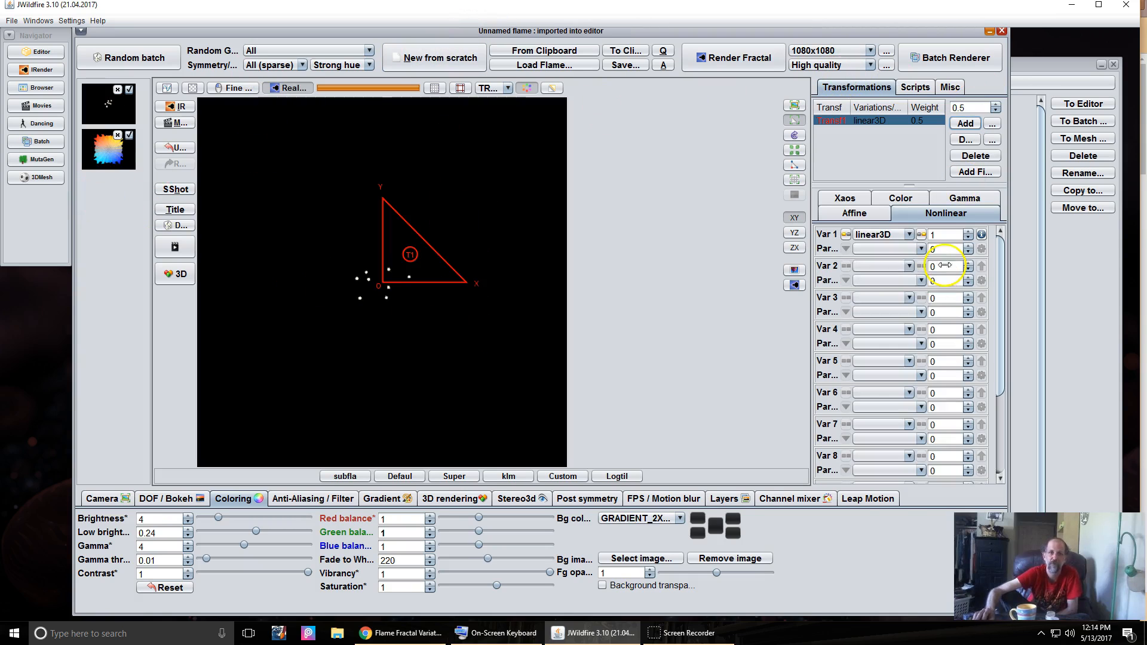
pyautogui.click(893, 235)
pyautogui.scroll(20, 879, 310)
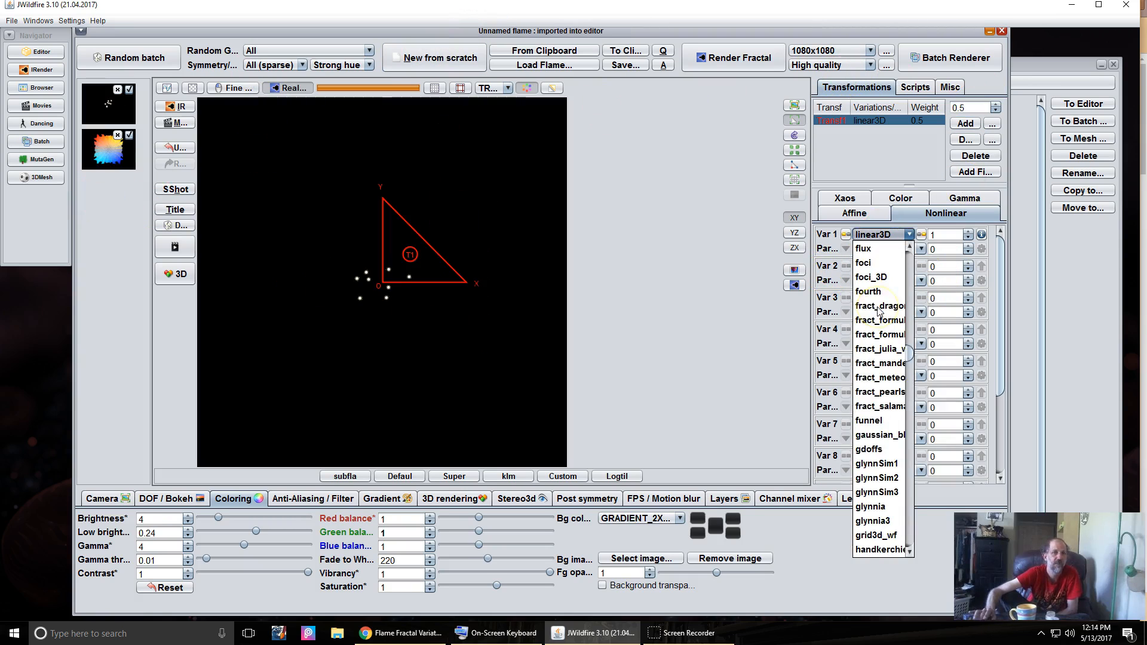
pyautogui.scroll(3, 879, 310)
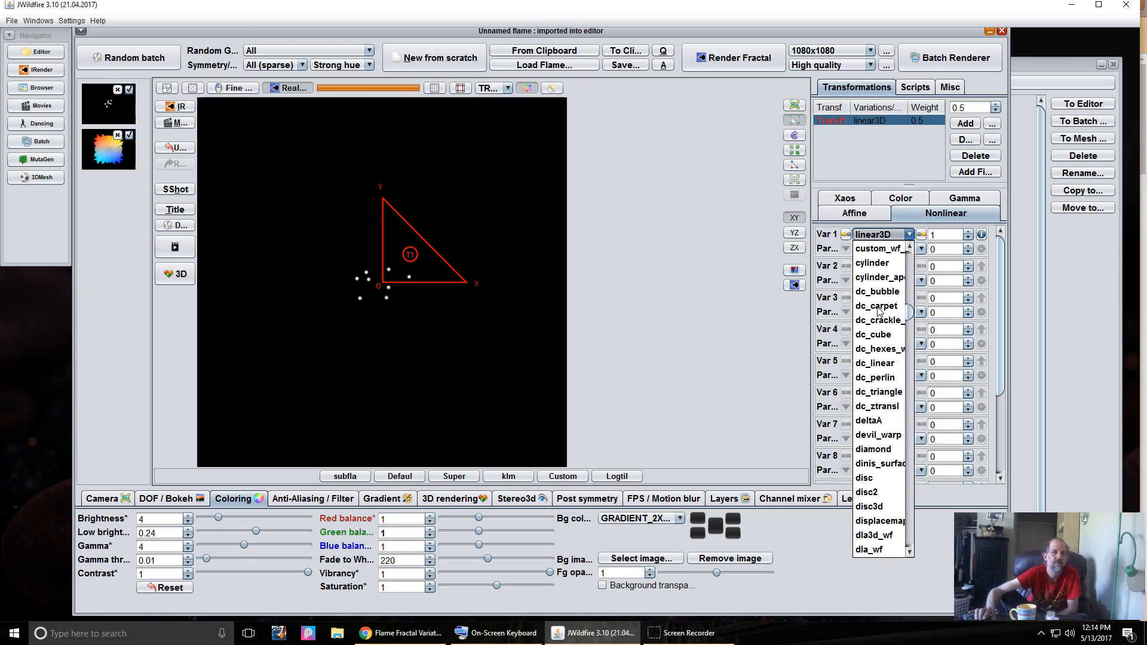
pyautogui.scroll(-1, 878, 311)
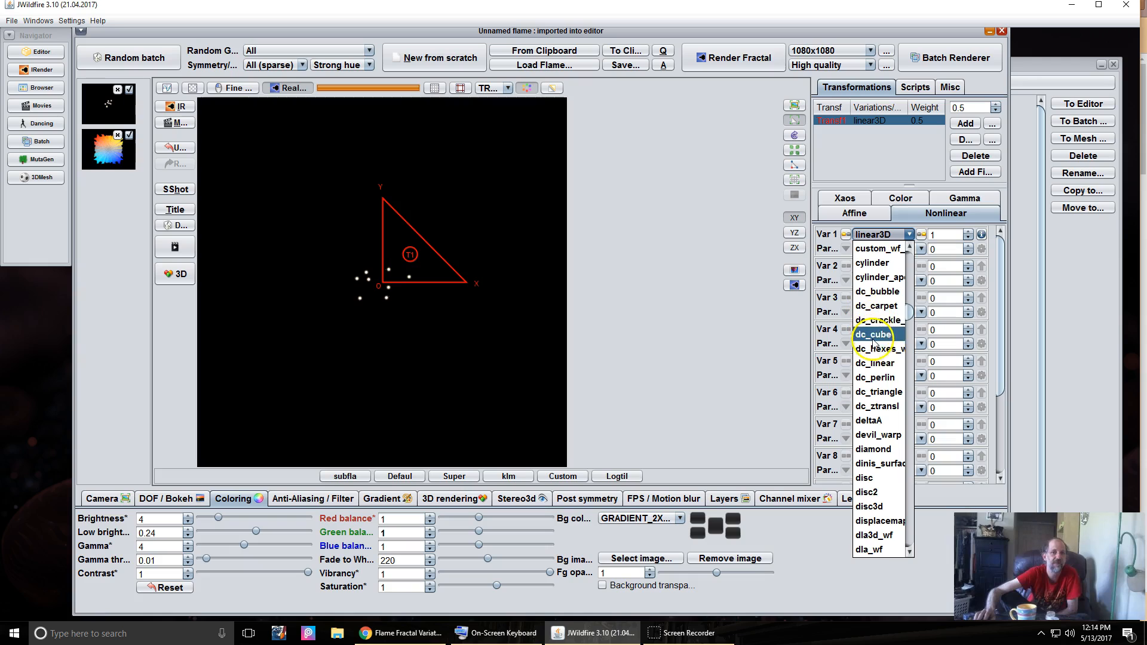
pyautogui.click(883, 310)
# - Set the dc_carpet amount to 0.5 using the on-screen keyboard
pyautogui.moveTo(939, 235); pyautogui.dragTo(869, 251)
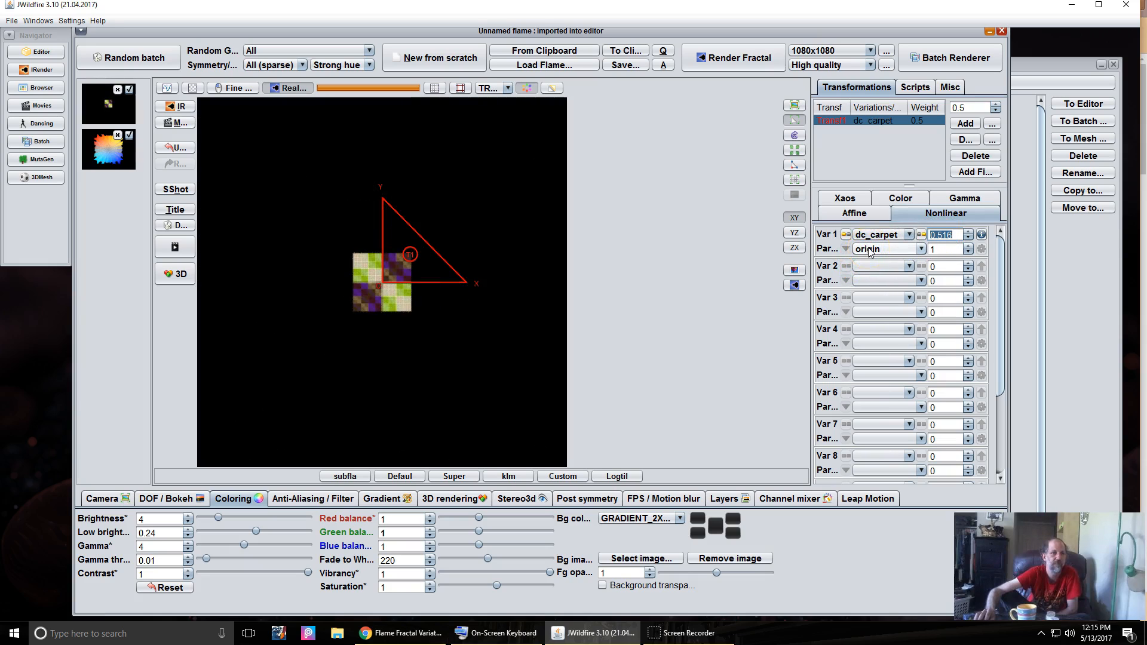
pyautogui.click(690, 638)
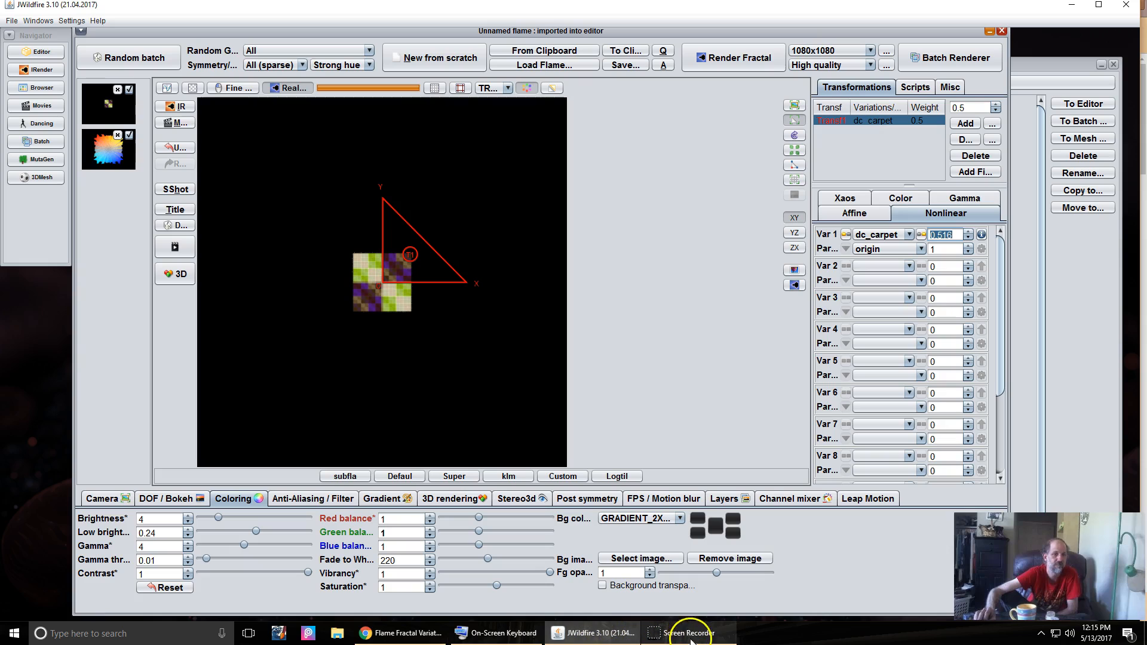
pyautogui.click(490, 635)
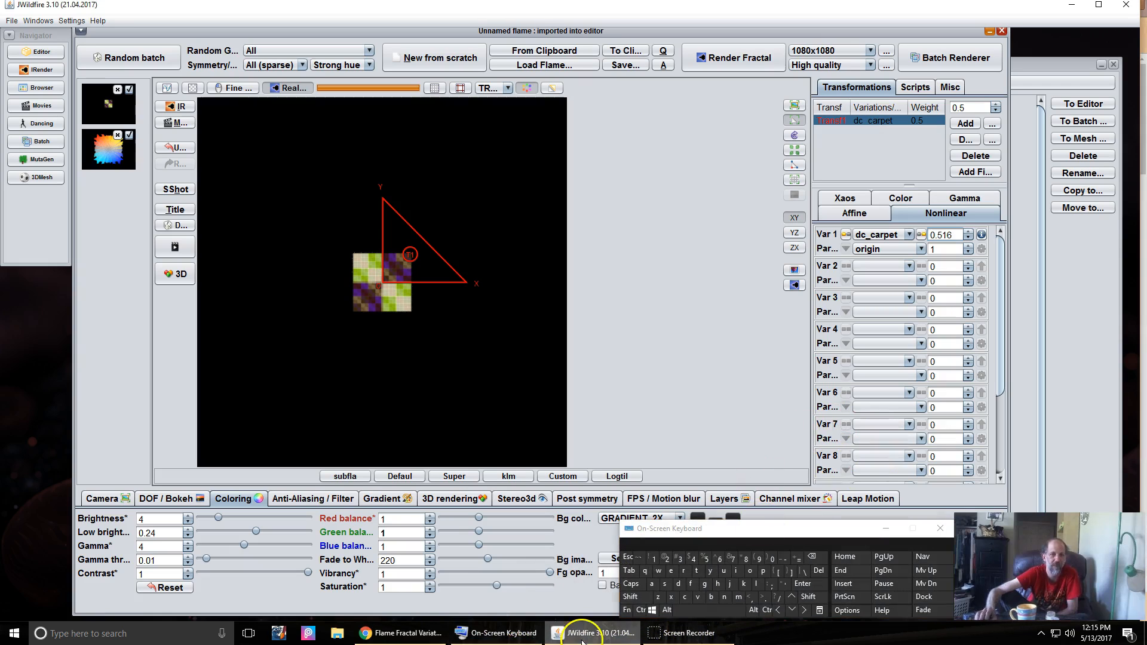
pyautogui.click(950, 235)
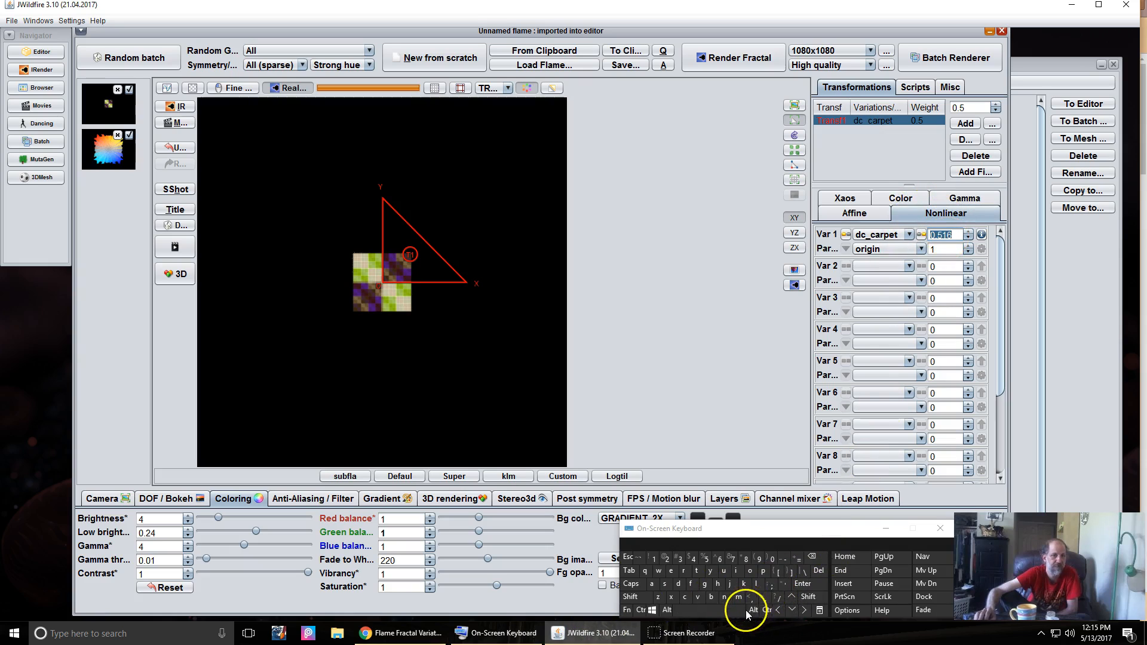
pyautogui.click(754, 586)
pyautogui.click(704, 557)
pyautogui.click(815, 590)
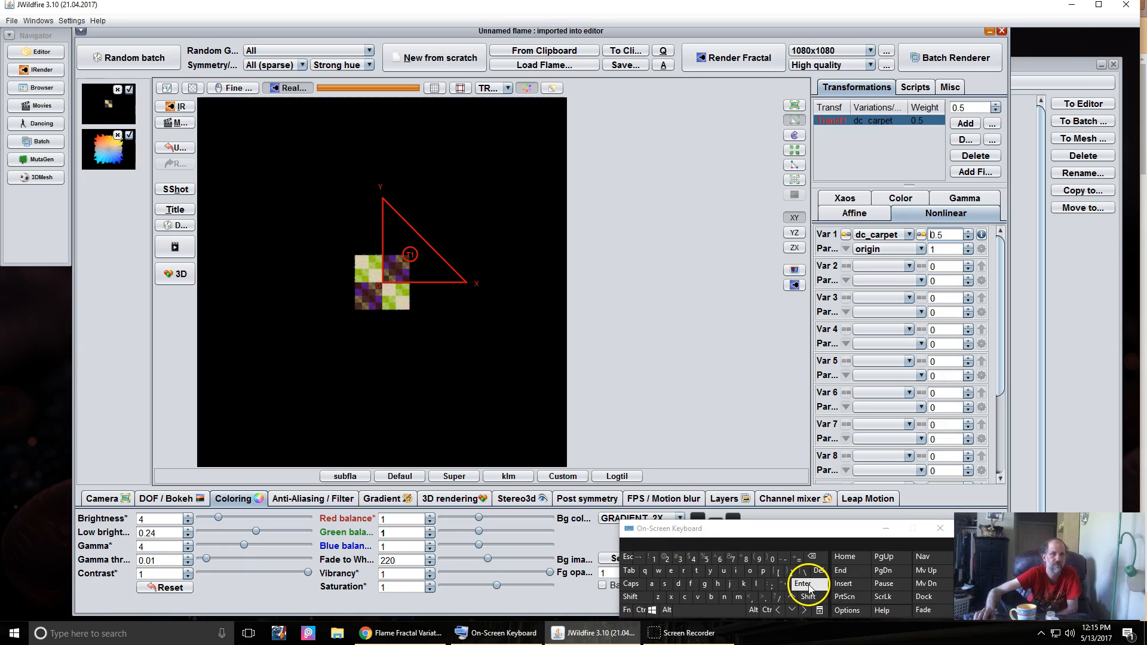
pyautogui.click(886, 528)
pyautogui.click(385, 498)
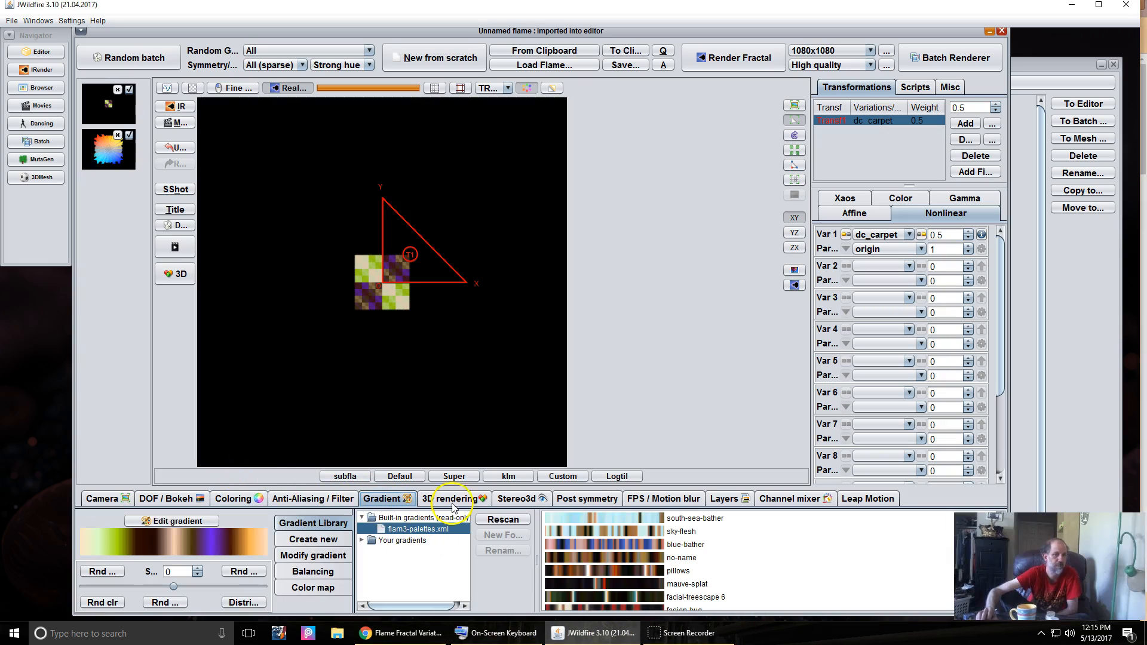
# - Apply the AAPastels-025 gradient from Your gradients > AA6-Pastels
pyautogui.doubleClick(400, 543)
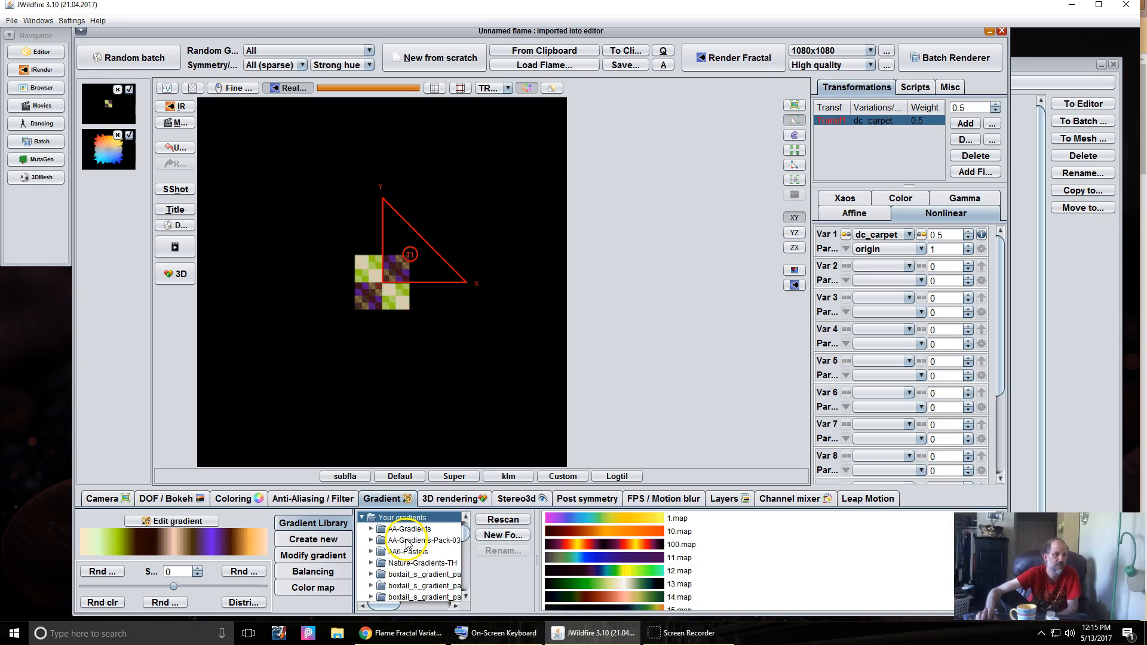
pyautogui.click(408, 550)
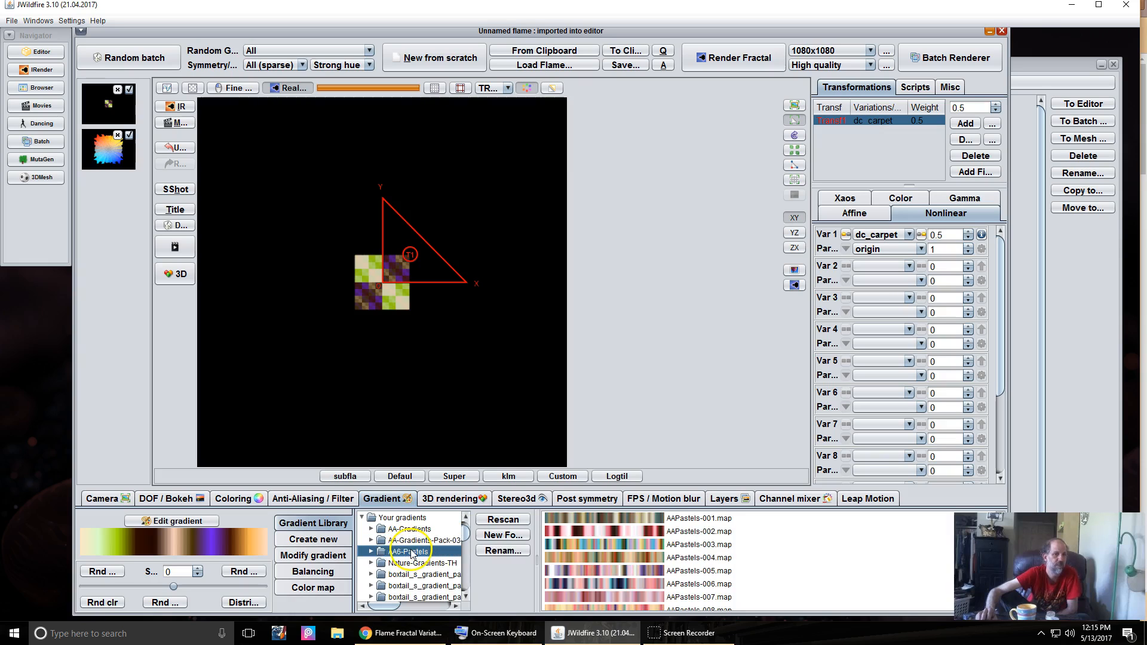
pyautogui.scroll(-7, 604, 574)
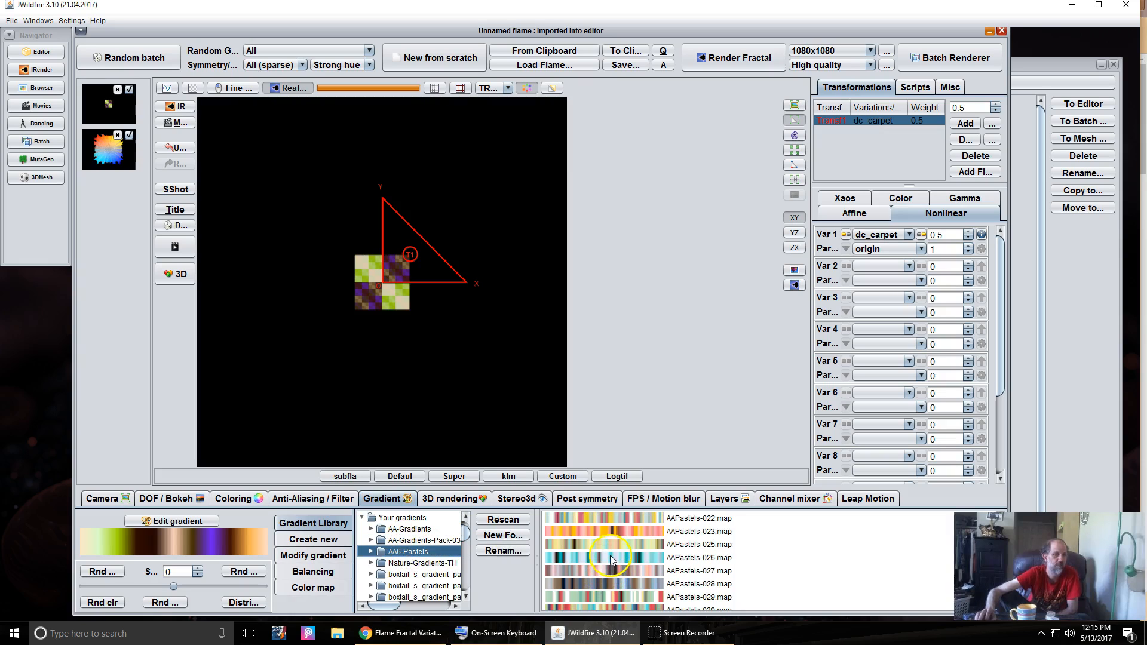
pyautogui.click(611, 555)
pyautogui.click(610, 544)
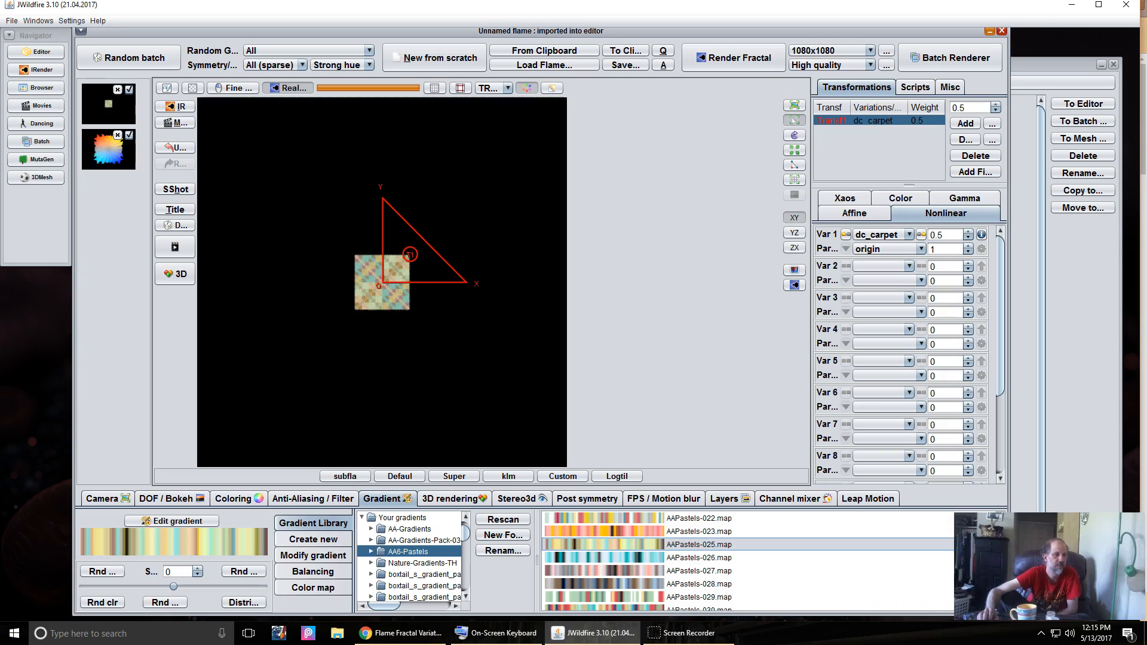
# - Raise Pixels per unit to fill the frame and set brightness to 10.18
pyautogui.click(97, 500)
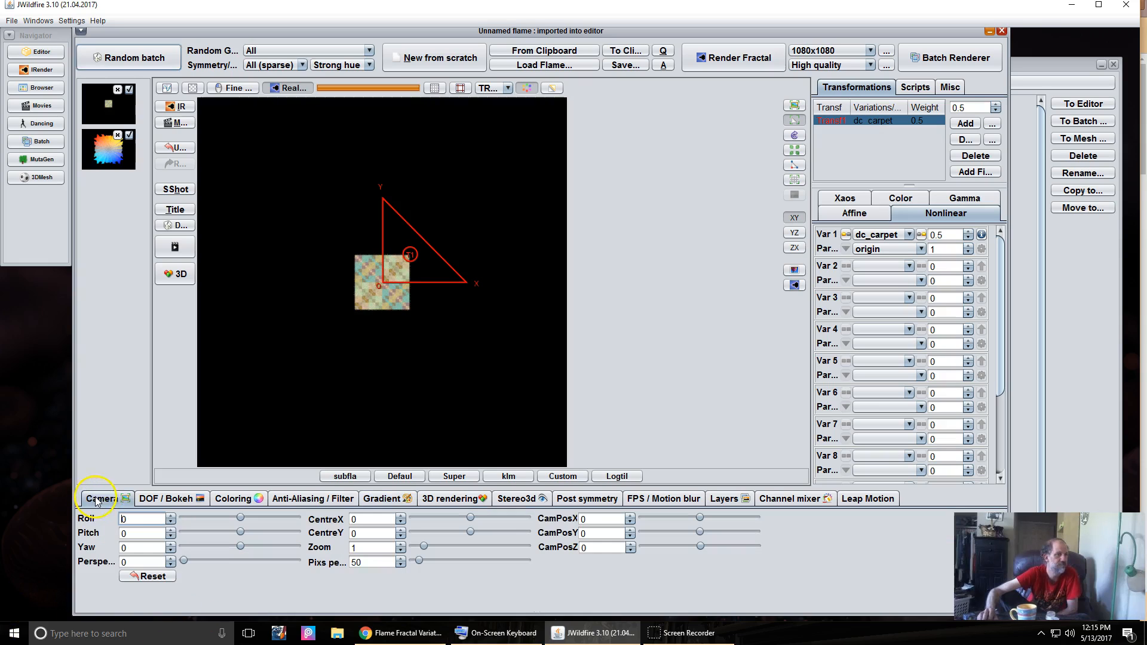
pyautogui.moveTo(359, 562); pyautogui.dragTo(741, 506)
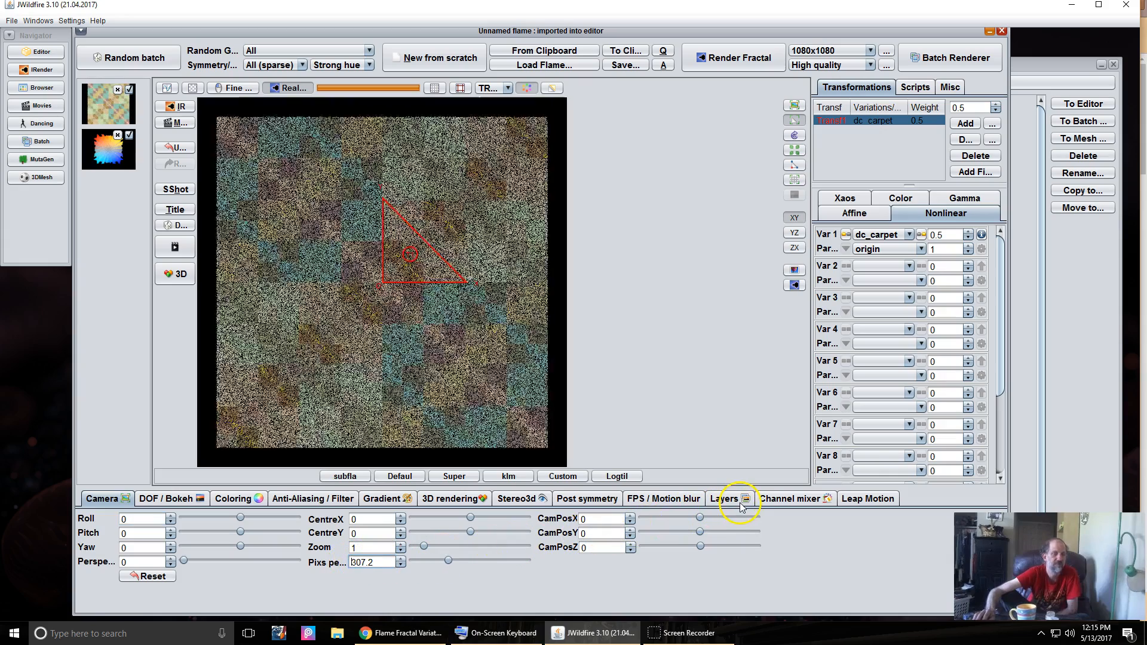
pyautogui.click(232, 500)
pyautogui.moveTo(147, 517); pyautogui.dragTo(575, 511)
pyautogui.moveTo(411, 531); pyautogui.dragTo(332, 534)
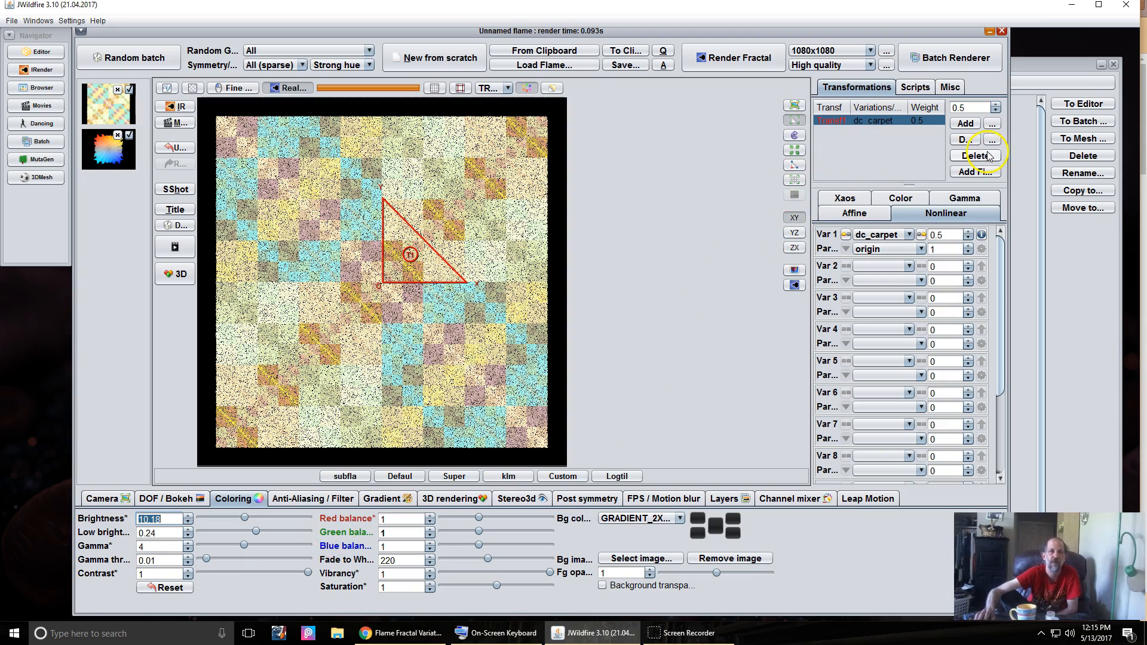
pyautogui.click(990, 124)
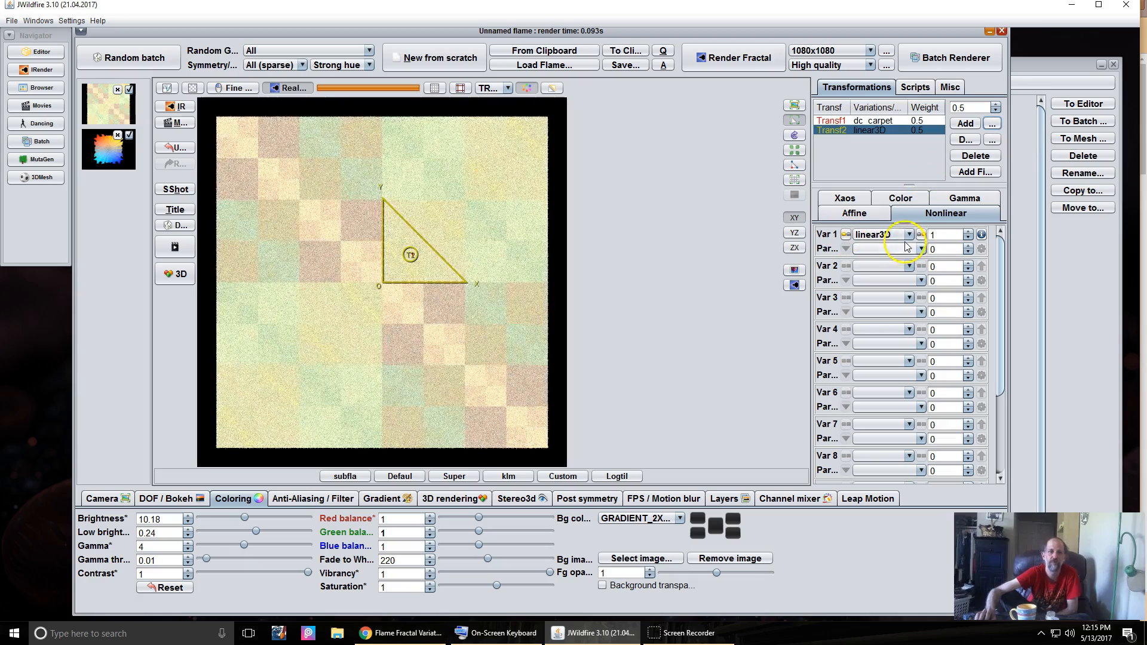
# - Switch the new transform's Var 1 variation to collideoscope
pyautogui.click(870, 235)
pyautogui.scroll(15, 881, 335)
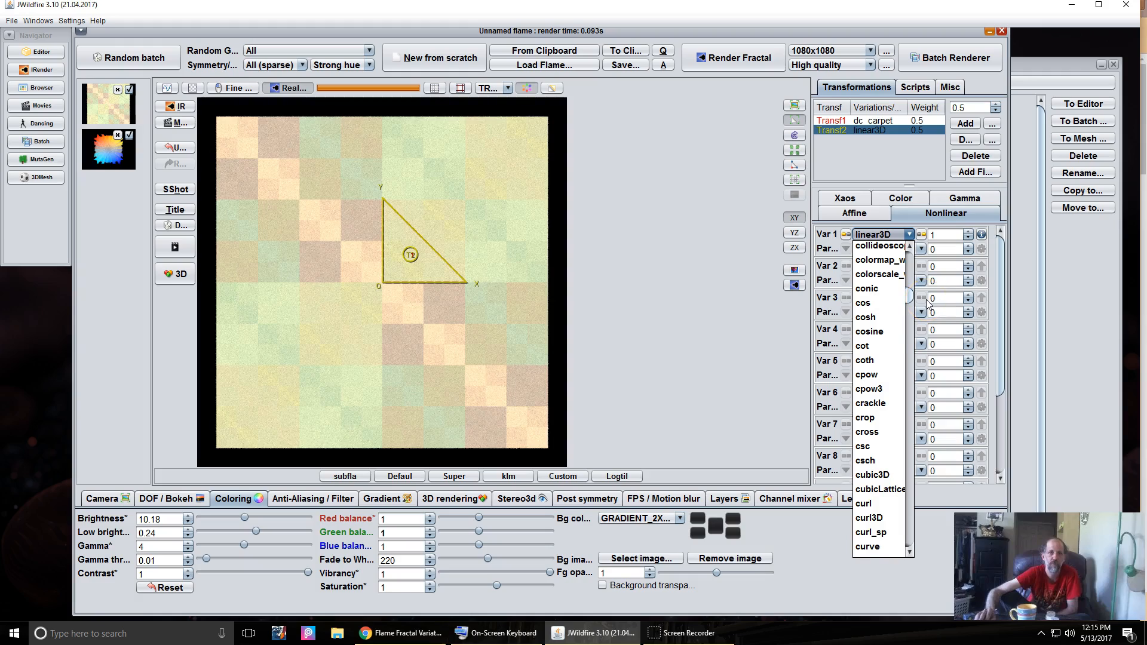
pyautogui.scroll(2, 886, 316)
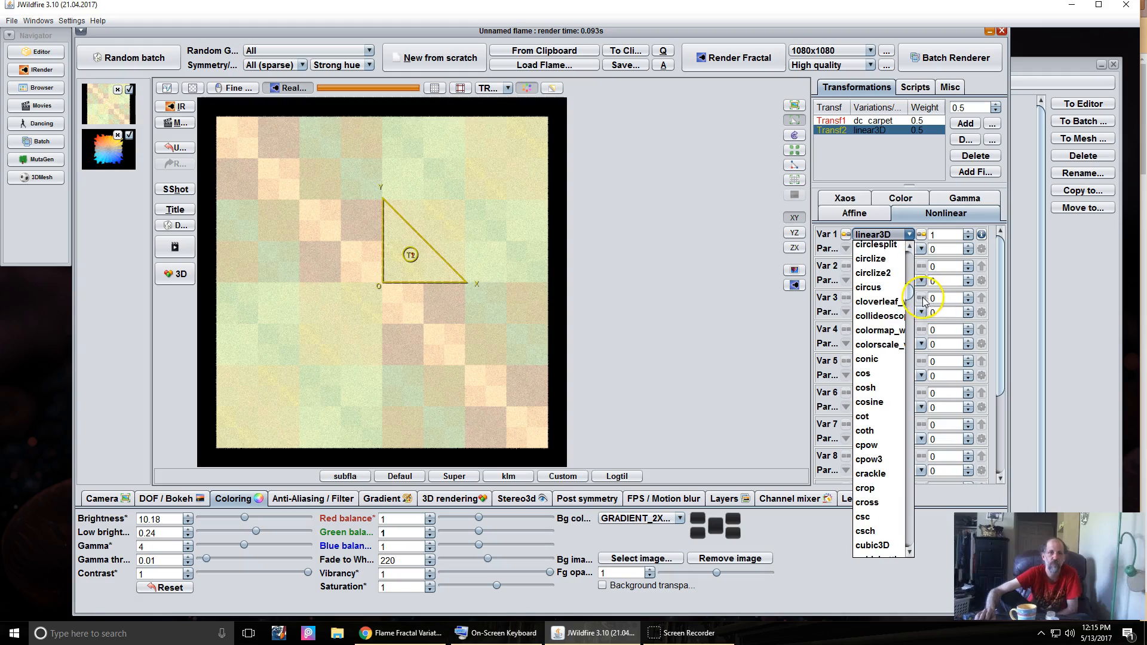
pyautogui.click(883, 317)
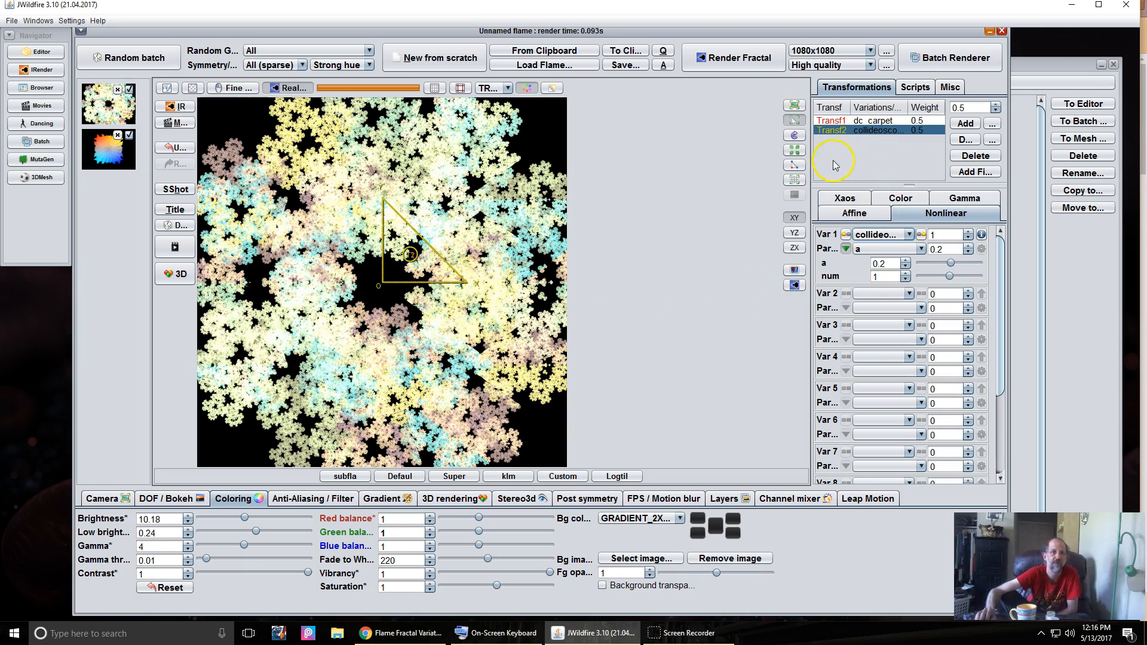
# - Set the dc_carpet transform's Draw mode to HIDDEN
pyautogui.click(883, 121)
pyautogui.click(896, 199)
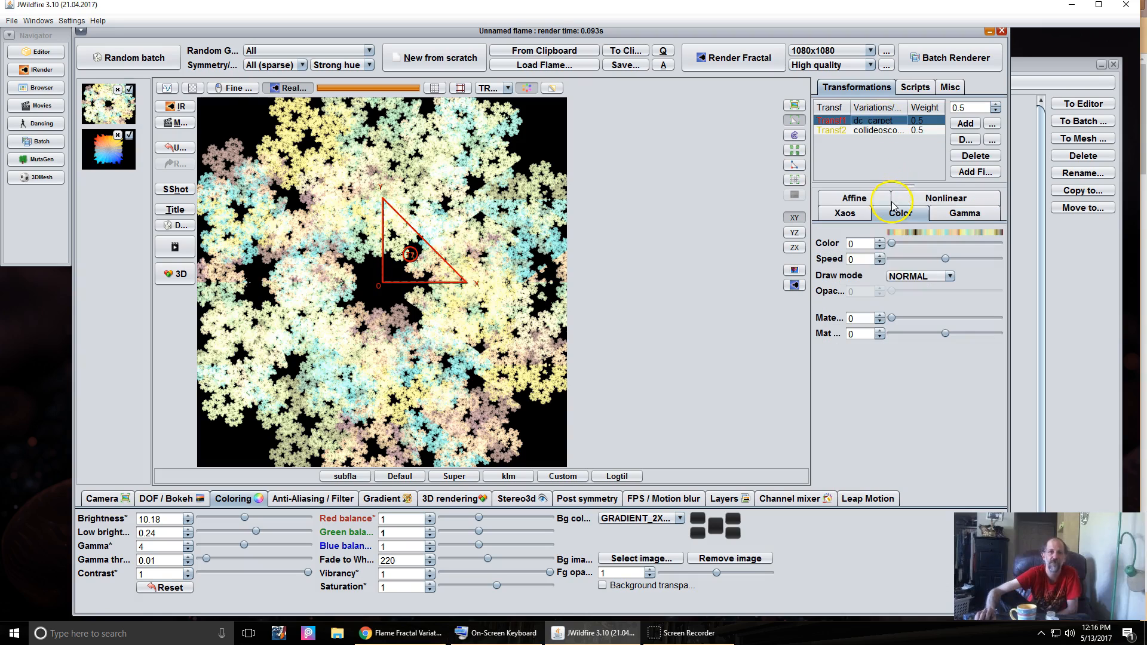
pyautogui.click(910, 277)
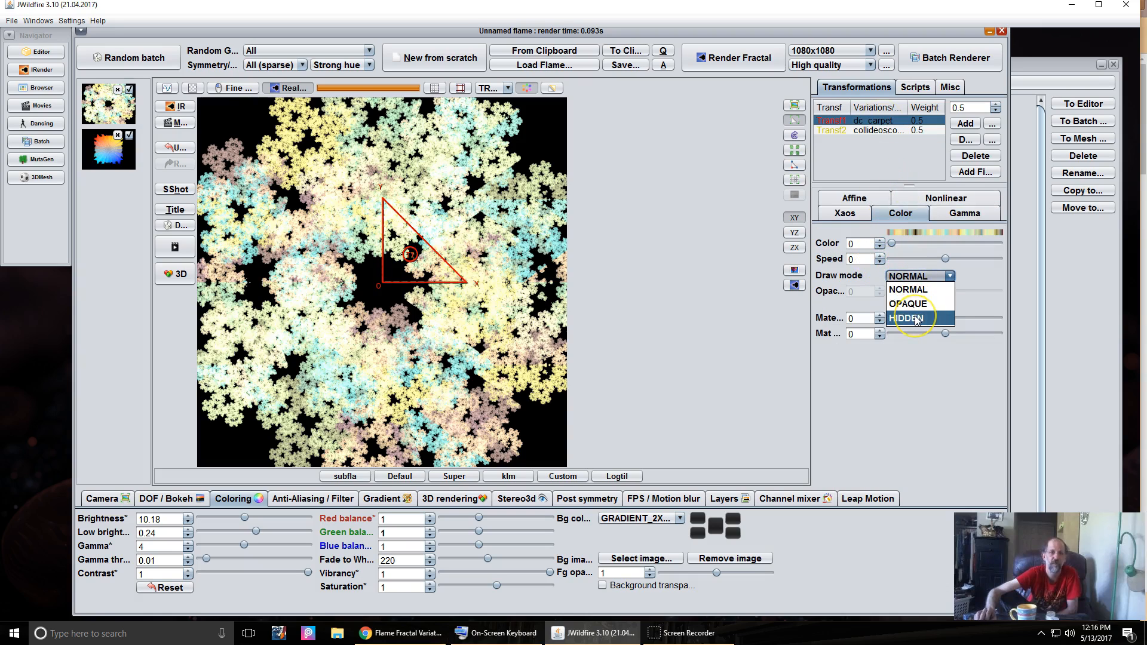
pyautogui.click(917, 318)
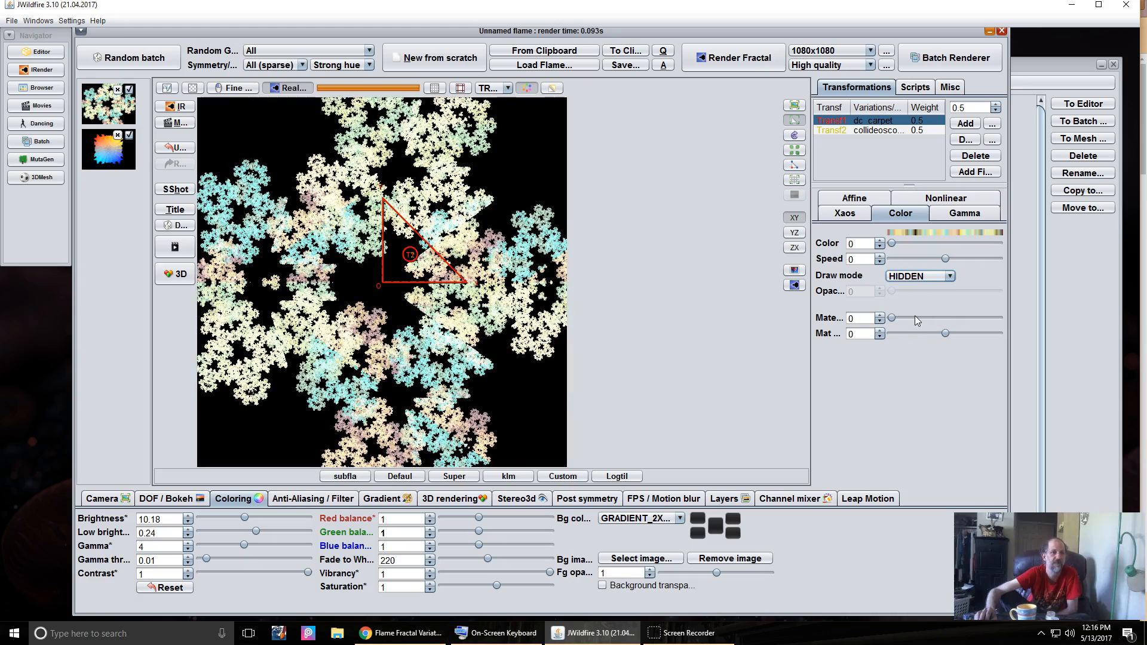
# - Review the Xaos weights for both the collideoscope and dc_carpet transforms
pyautogui.click(886, 131)
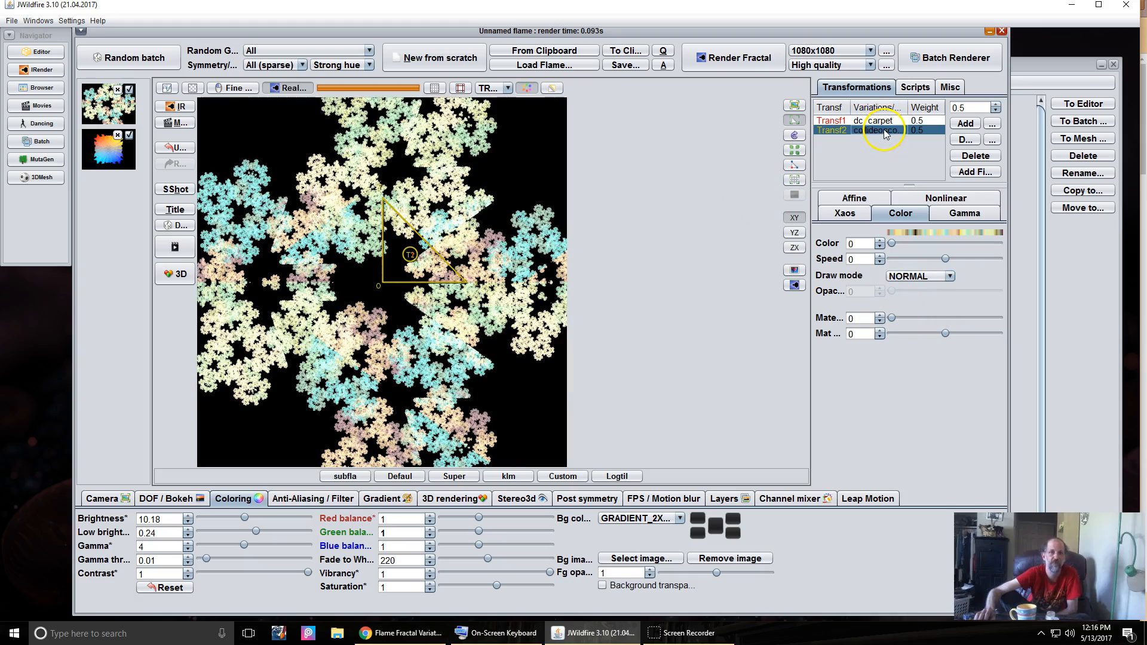
pyautogui.click(932, 199)
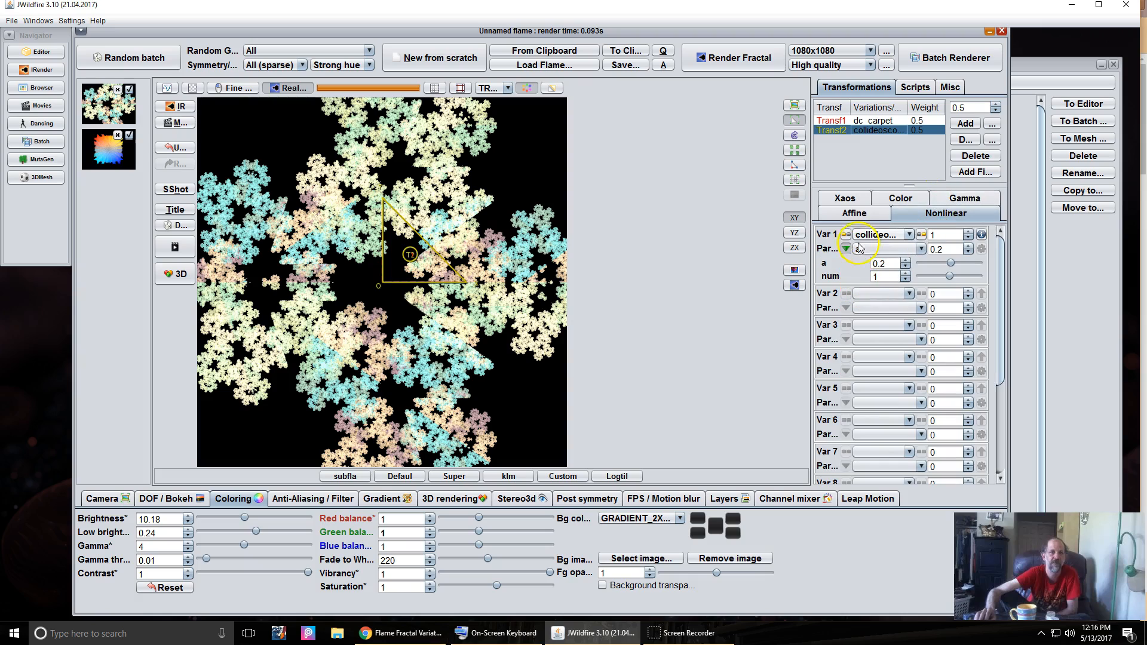
pyautogui.click(843, 198)
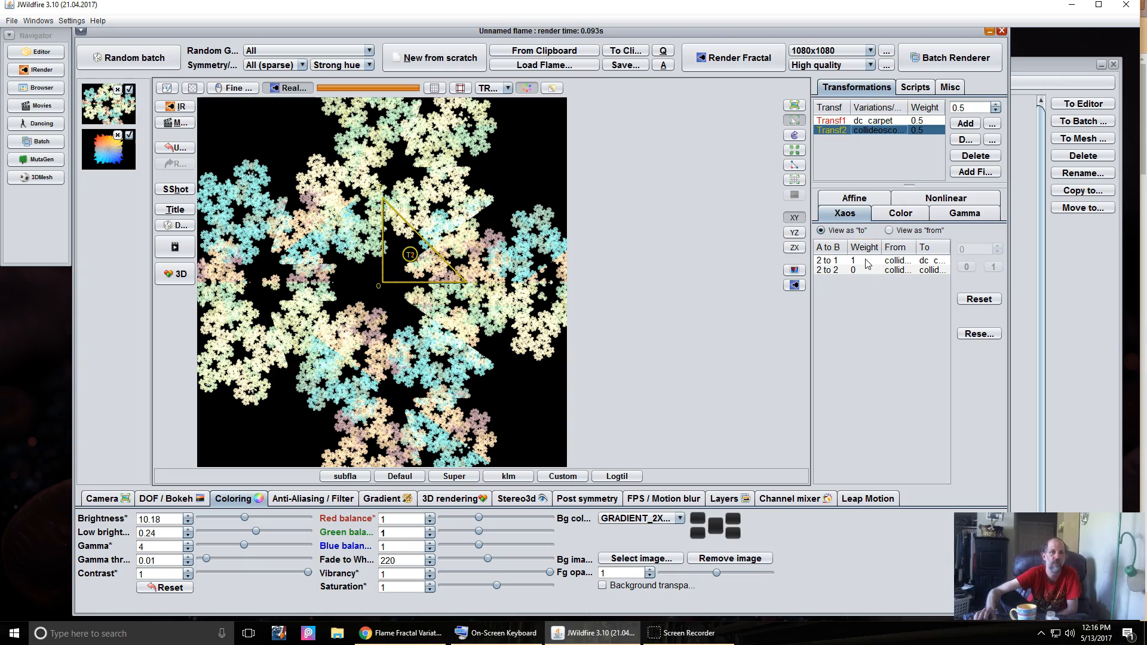
pyautogui.click(863, 122)
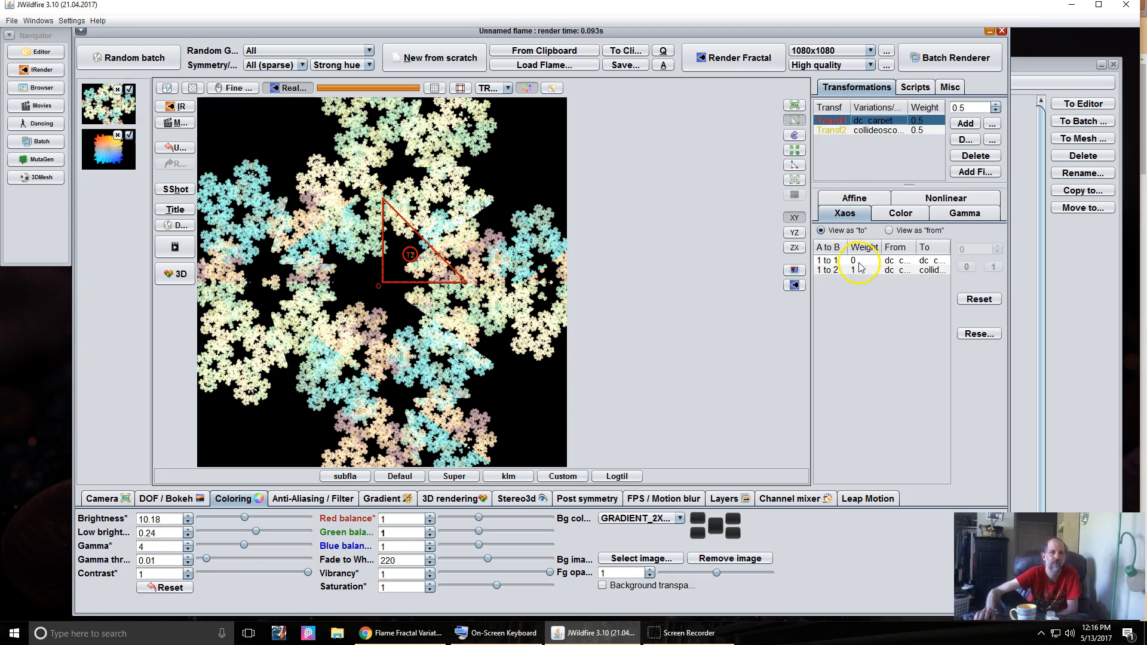
pyautogui.click(858, 131)
# - Adjust the collideoscope a parameter, settling it at 0.392
pyautogui.click(940, 198)
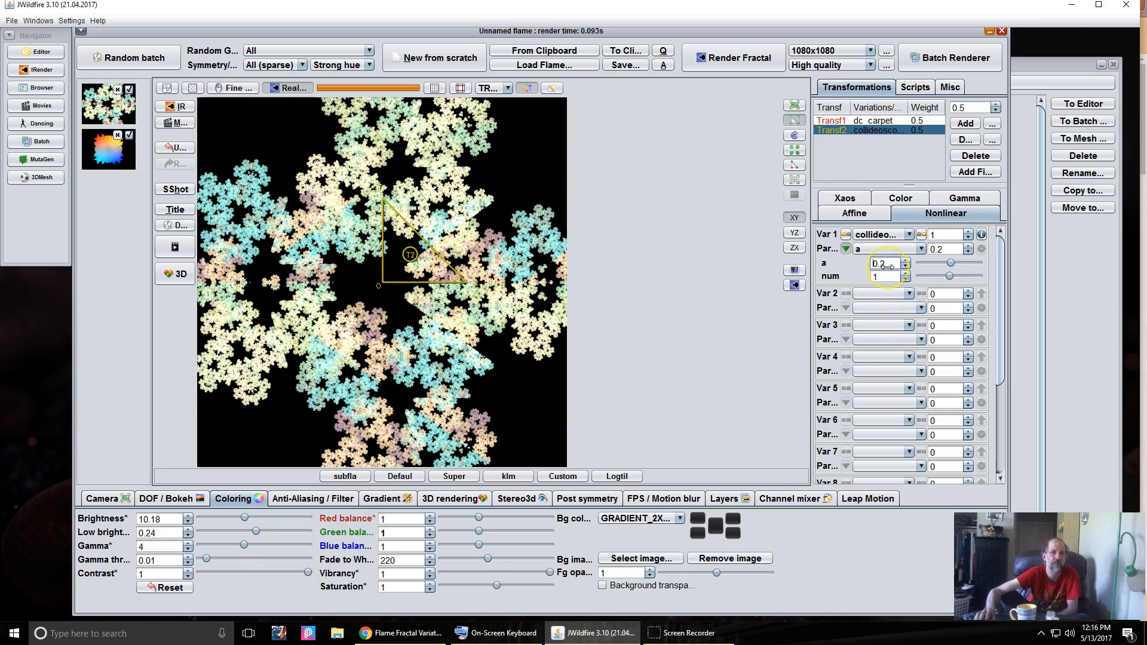
pyautogui.moveTo(892, 266); pyautogui.dragTo(813, 298)
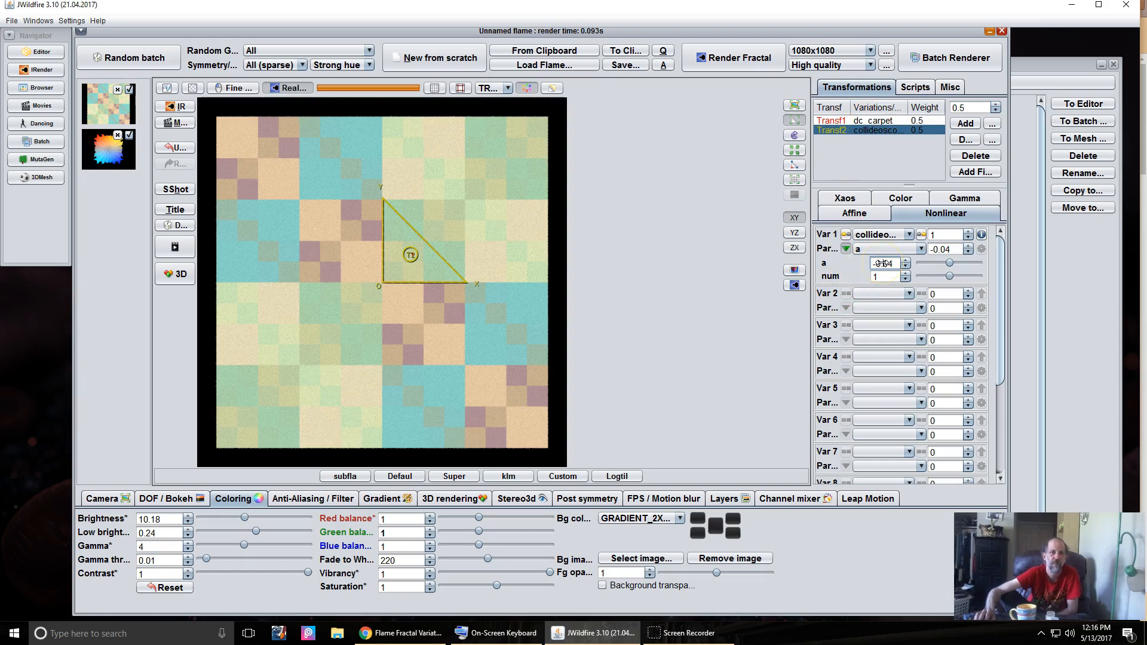
pyautogui.moveTo(878, 262); pyautogui.dragTo(928, 264)
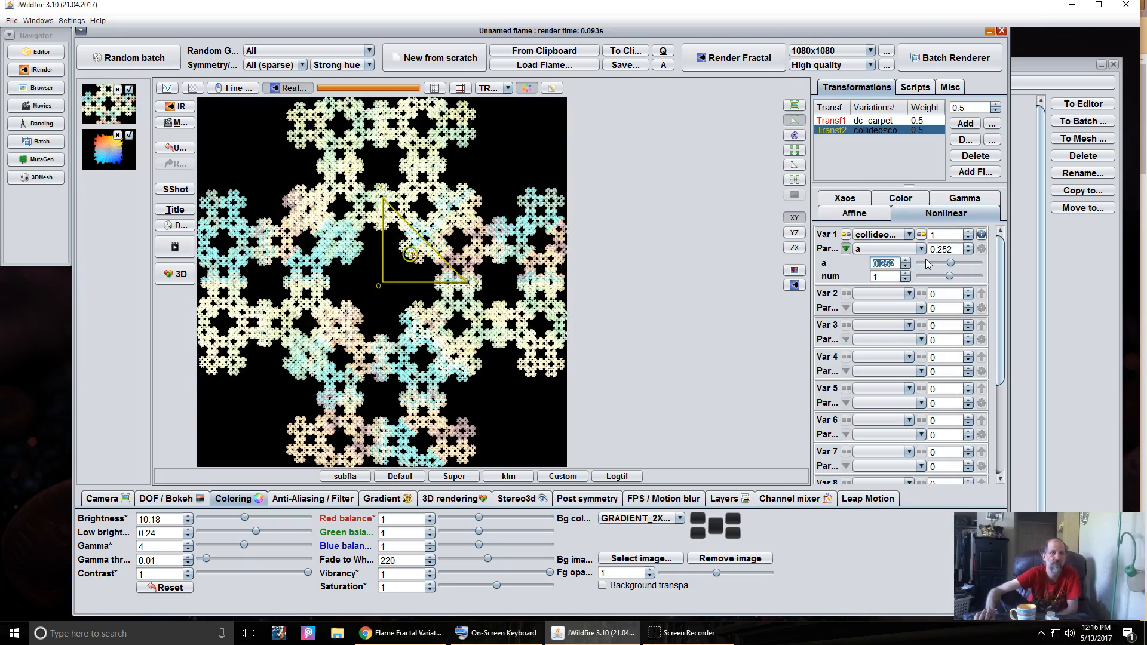
pyautogui.moveTo(926, 262); pyautogui.dragTo(947, 247)
pyautogui.click(881, 277)
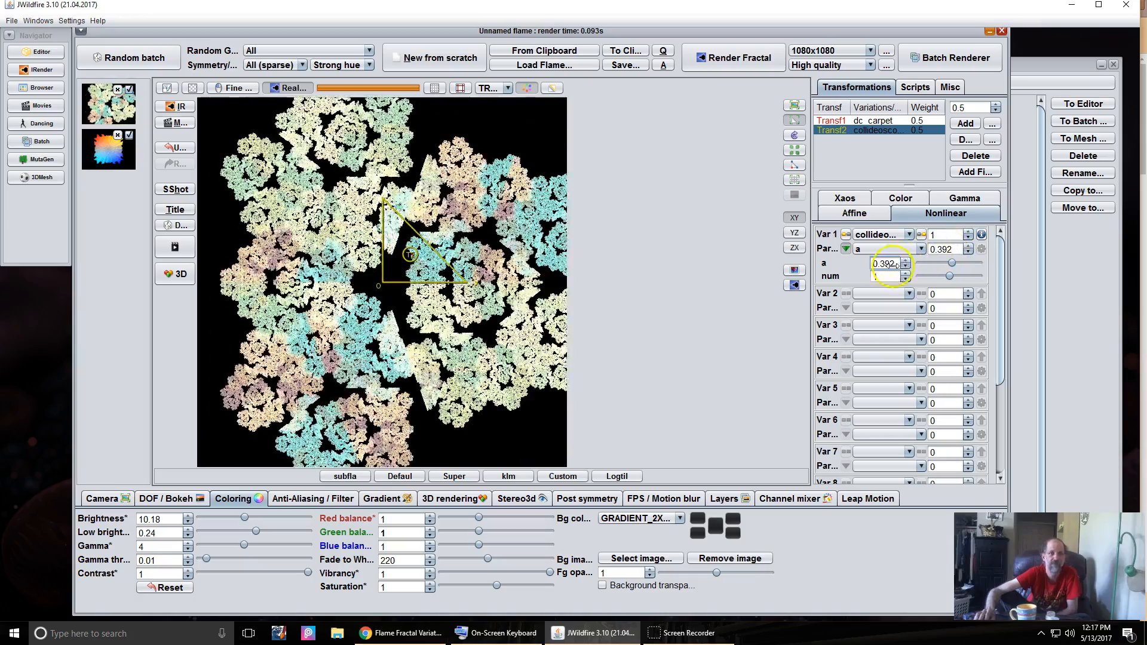
# - Raise collideoscope num to about 4 and reposition the T2 triangle
pyautogui.moveTo(882, 279); pyautogui.dragTo(1138, 290)
pyautogui.click(877, 276)
pyautogui.moveTo(881, 276); pyautogui.dragTo(1023, 275)
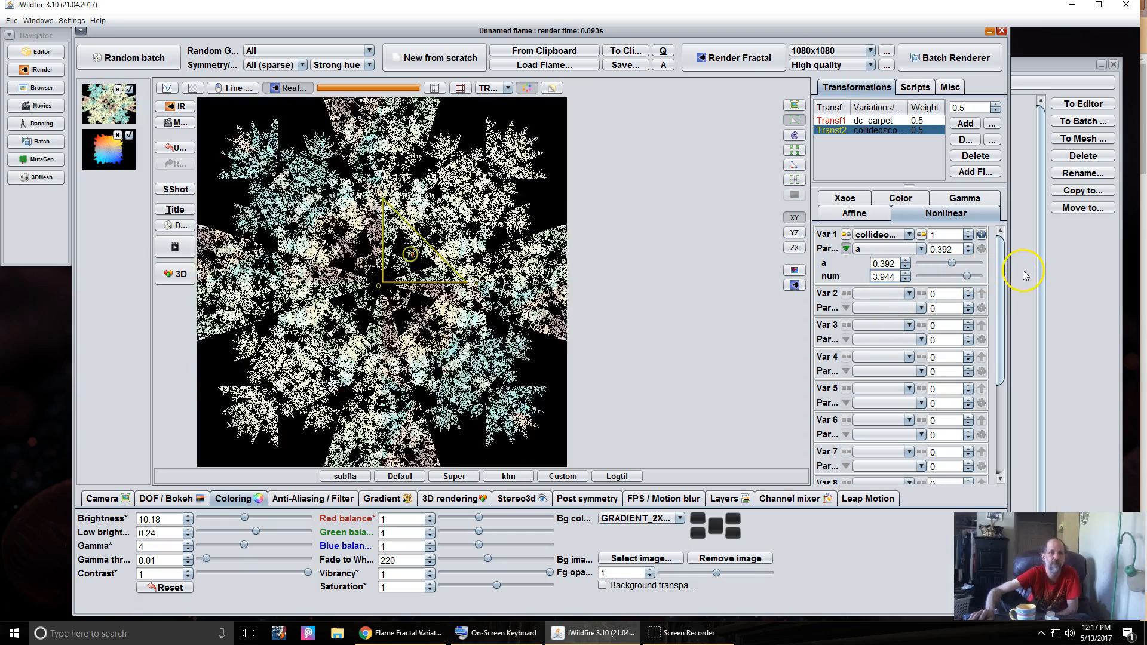
pyautogui.moveTo(369, 267); pyautogui.dragTo(590, 196)
pyautogui.moveTo(355, 291); pyautogui.dragTo(334, 275)
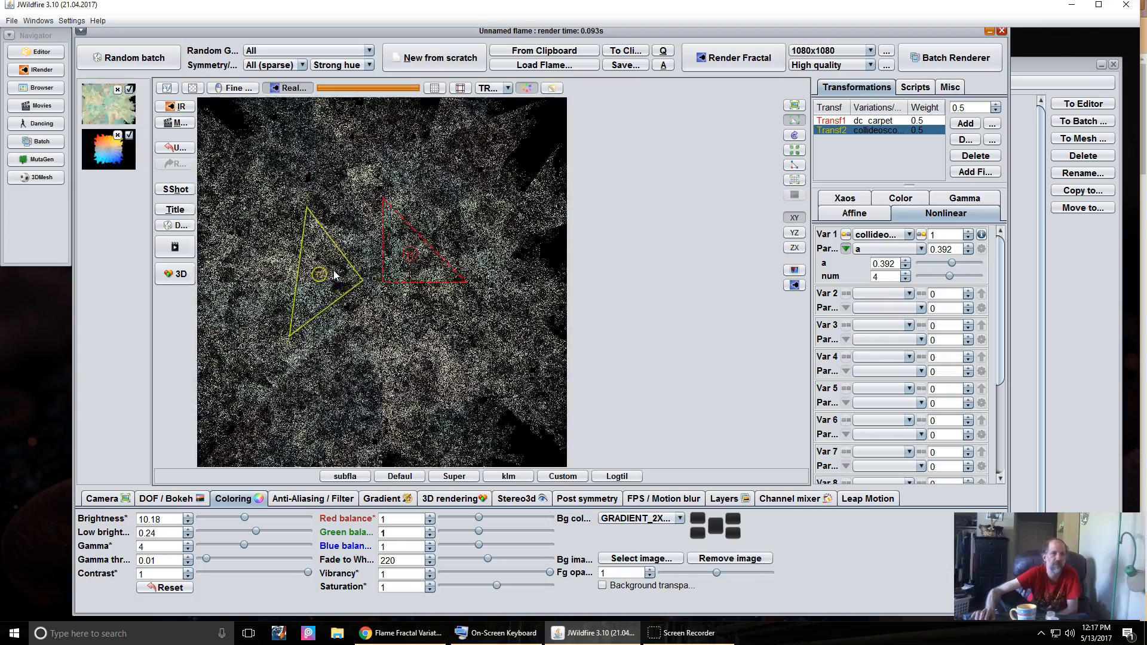
# - Rotate and shift the collideoscope transform's triangle up and to the right
pyautogui.scroll(1, 335, 275)
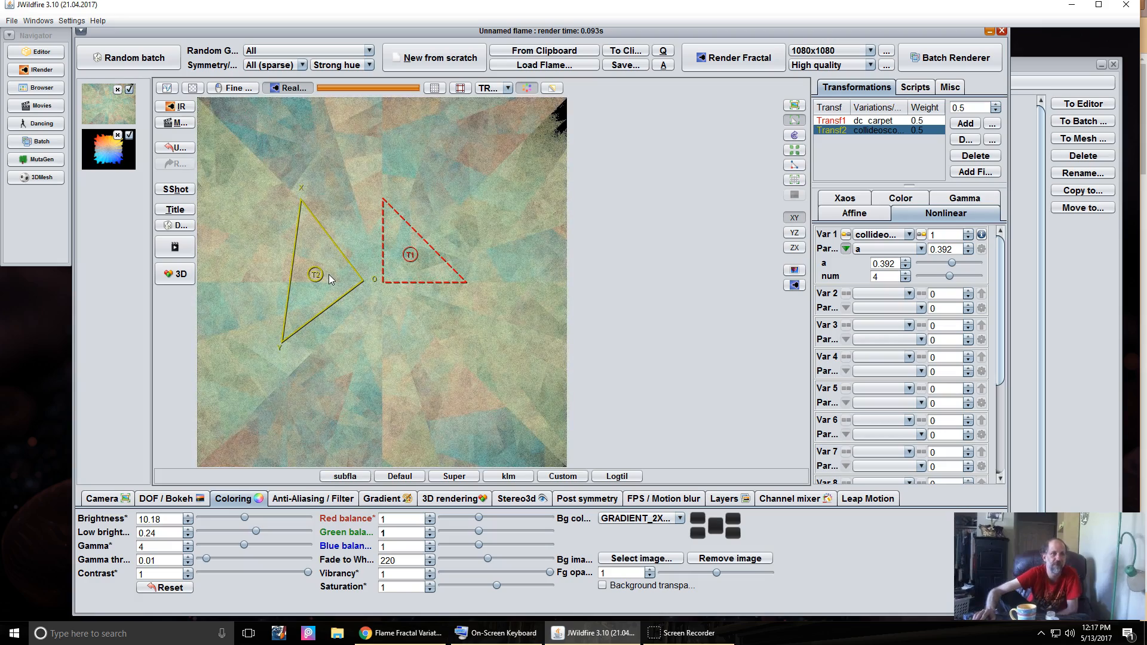
pyautogui.moveTo(329, 275); pyautogui.dragTo(563, 236)
pyautogui.scroll(-1, 376, 302)
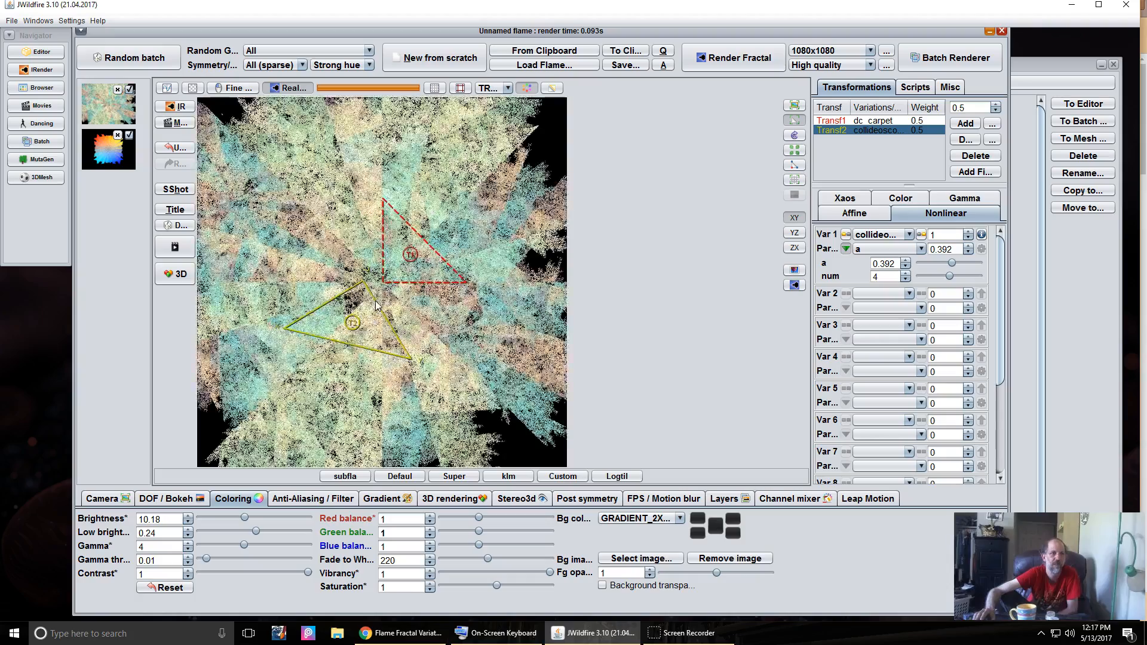
pyautogui.scroll(-1, 351, 311)
pyautogui.moveTo(297, 323); pyautogui.dragTo(533, 267)
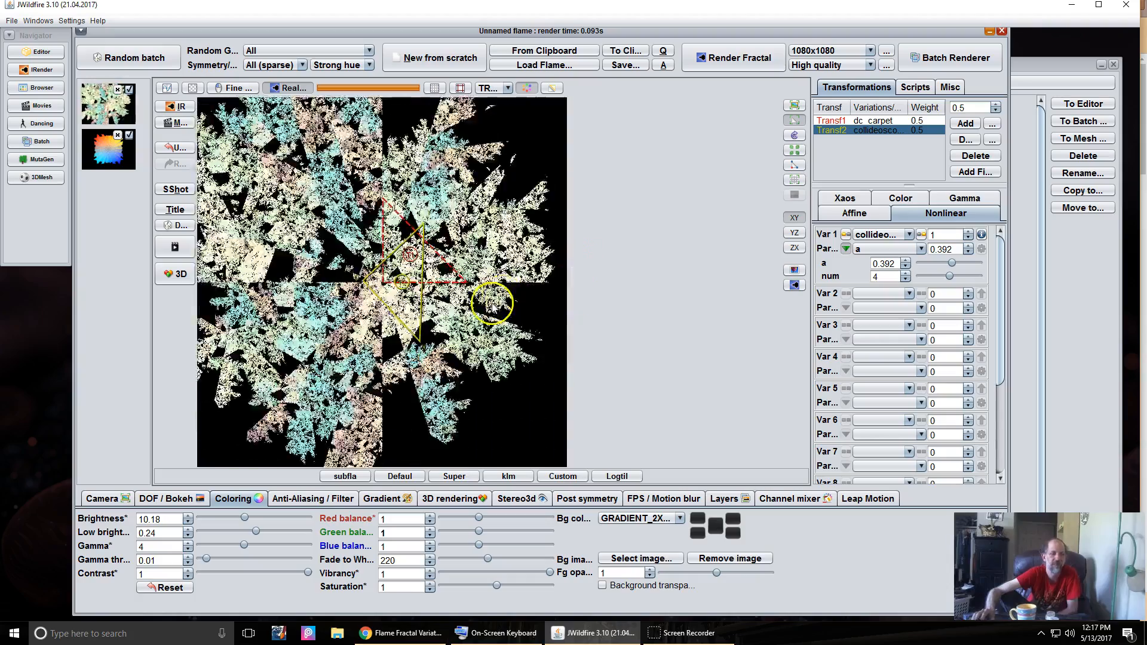
pyautogui.moveTo(376, 281); pyautogui.dragTo(516, 258)
pyautogui.scroll(1, 399, 279)
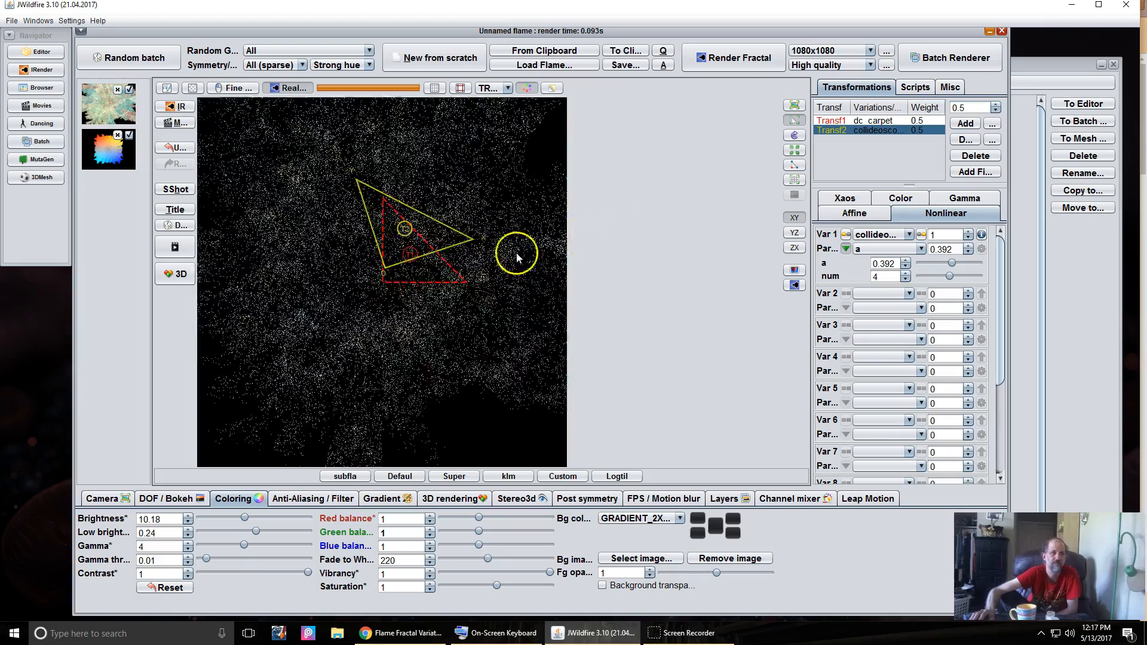
pyautogui.moveTo(427, 246); pyautogui.dragTo(469, 227)
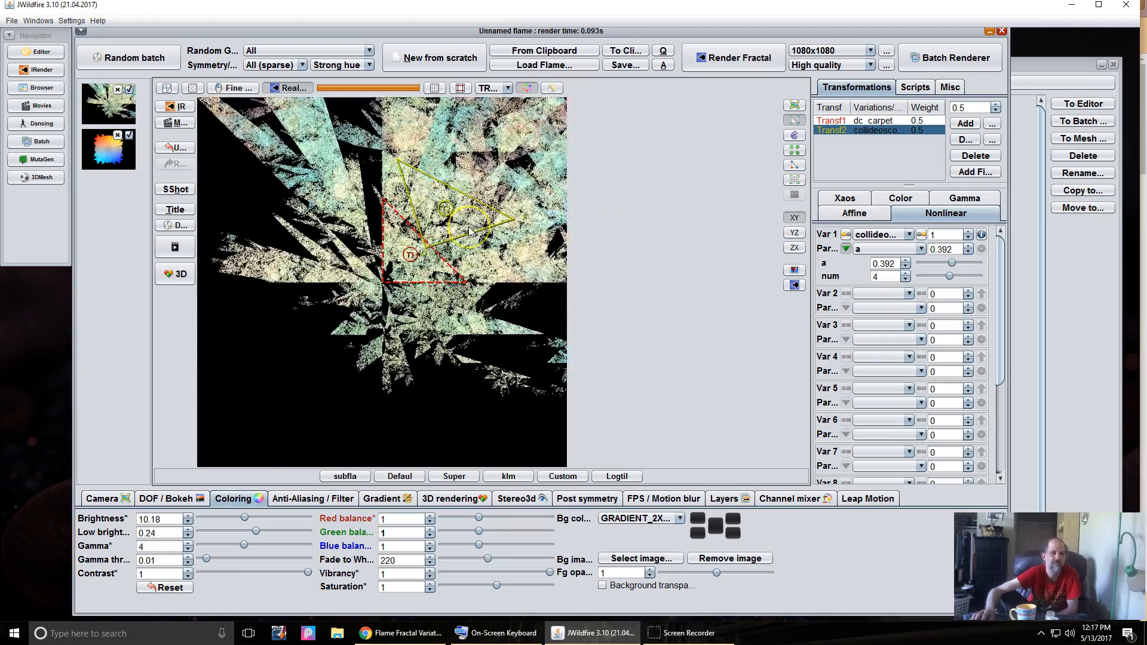
pyautogui.scroll(1, 469, 227)
pyautogui.moveTo(335, 275); pyautogui.dragTo(379, 242)
# - Set collideoscope a to 0.732 and lower num to about 2.02
pyautogui.scroll(-1, 378, 242)
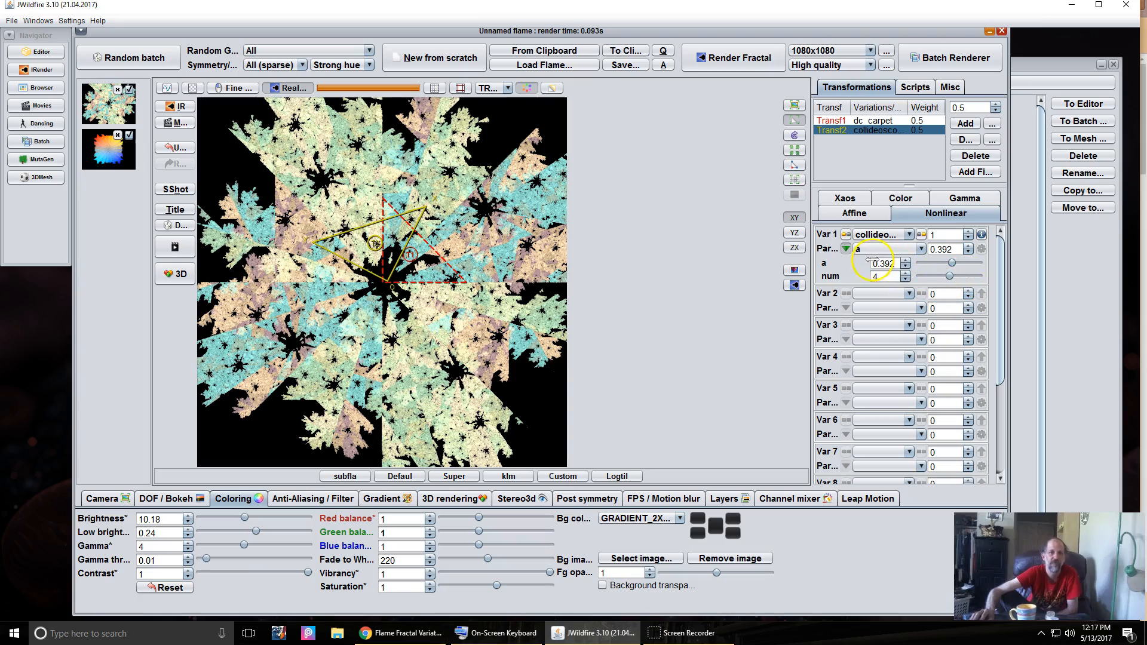
pyautogui.moveTo(883, 264); pyautogui.dragTo(936, 286)
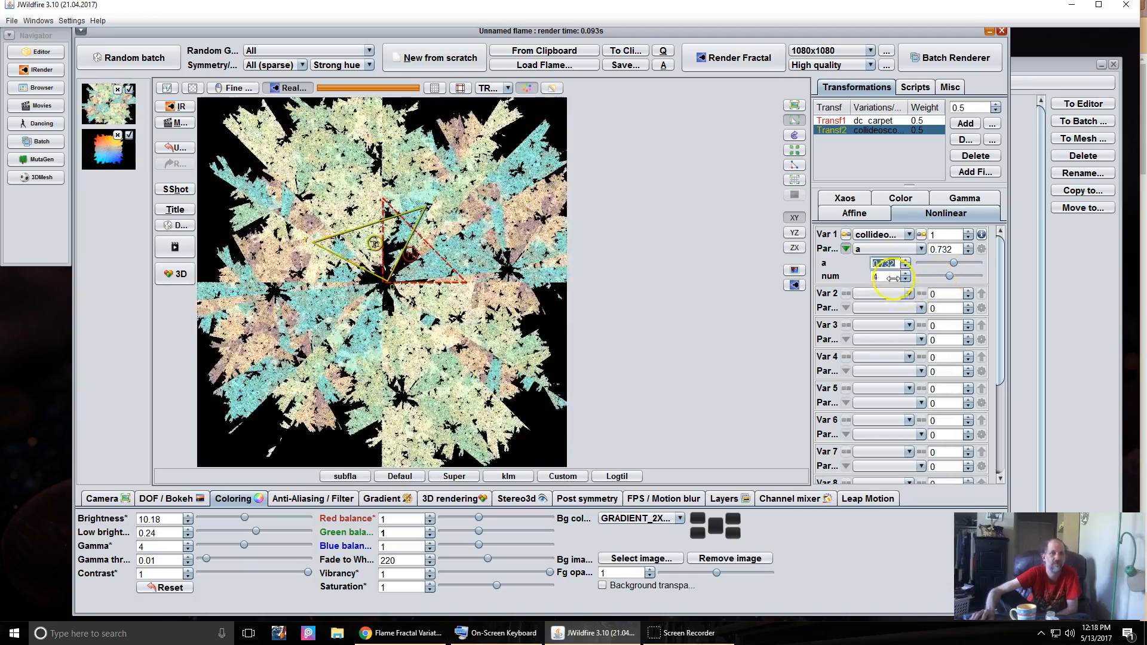
pyautogui.moveTo(881, 278); pyautogui.dragTo(613, 299)
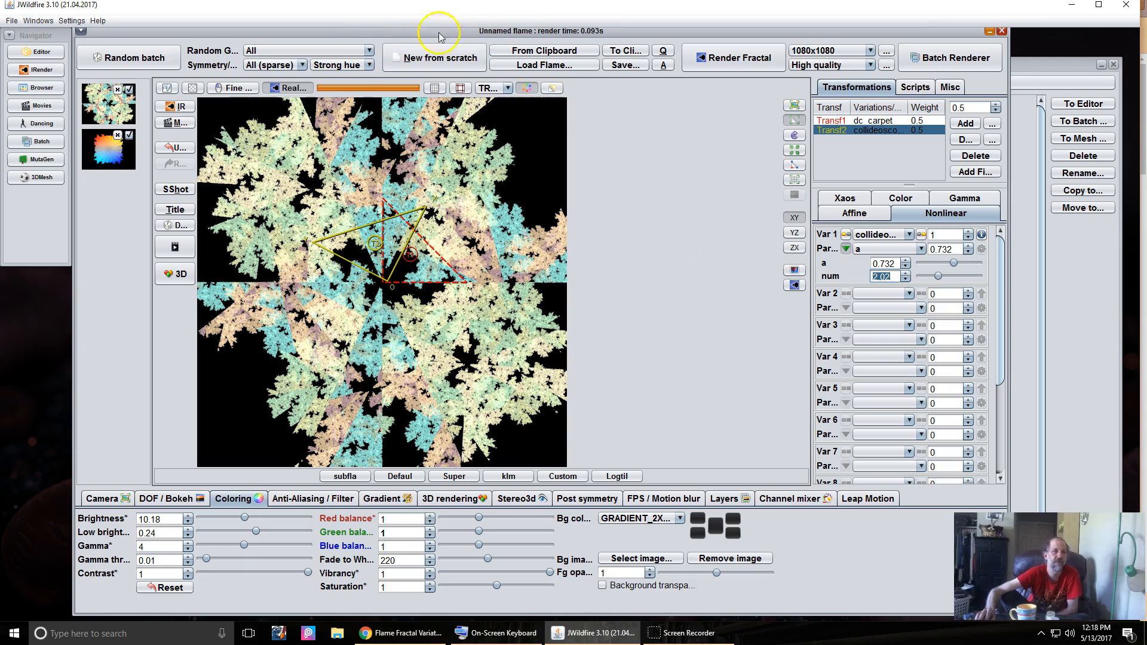
# - Start a new flame from scratch with one transform using the julian variation
pyautogui.click(426, 57)
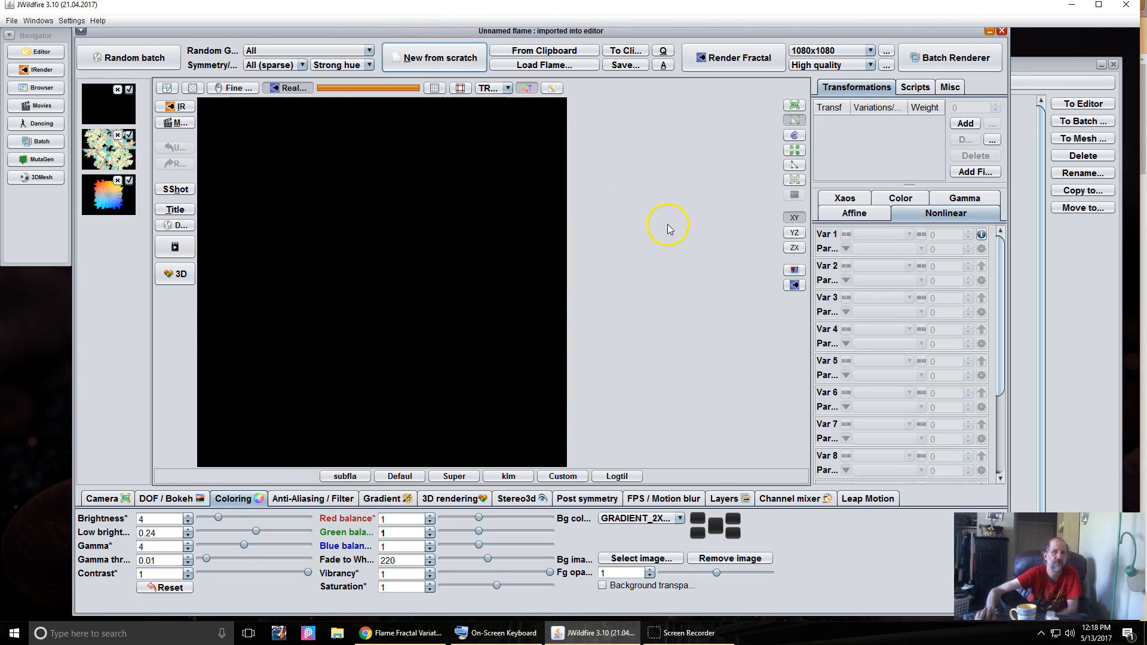
pyautogui.click(966, 124)
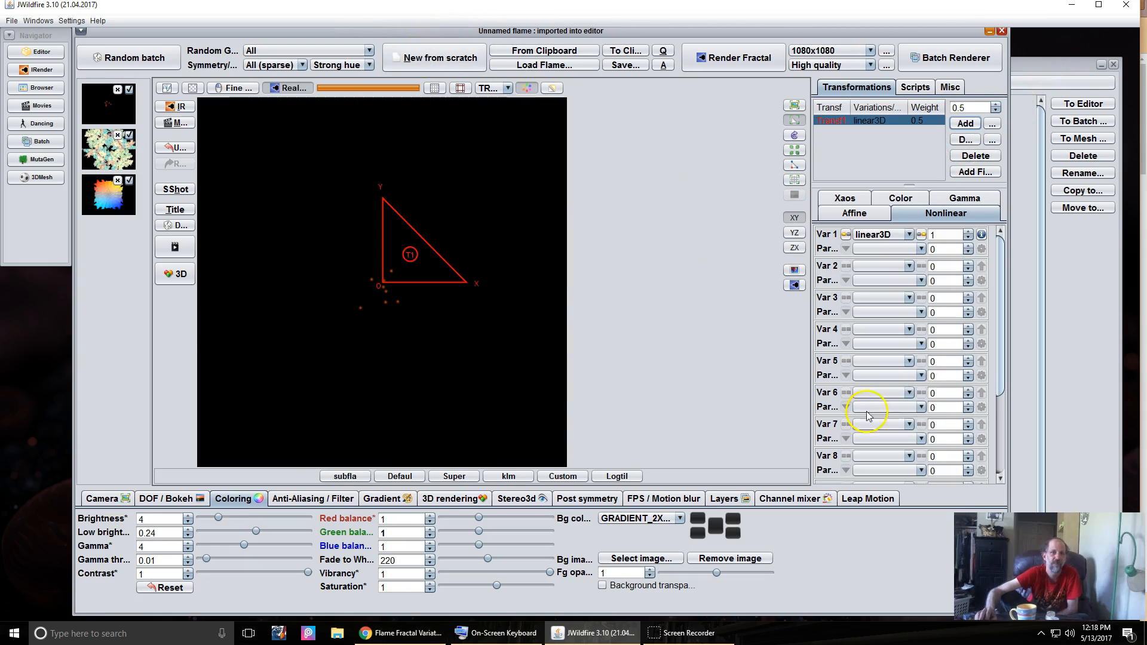
pyautogui.click(877, 234)
pyautogui.scroll(-1, 875, 367)
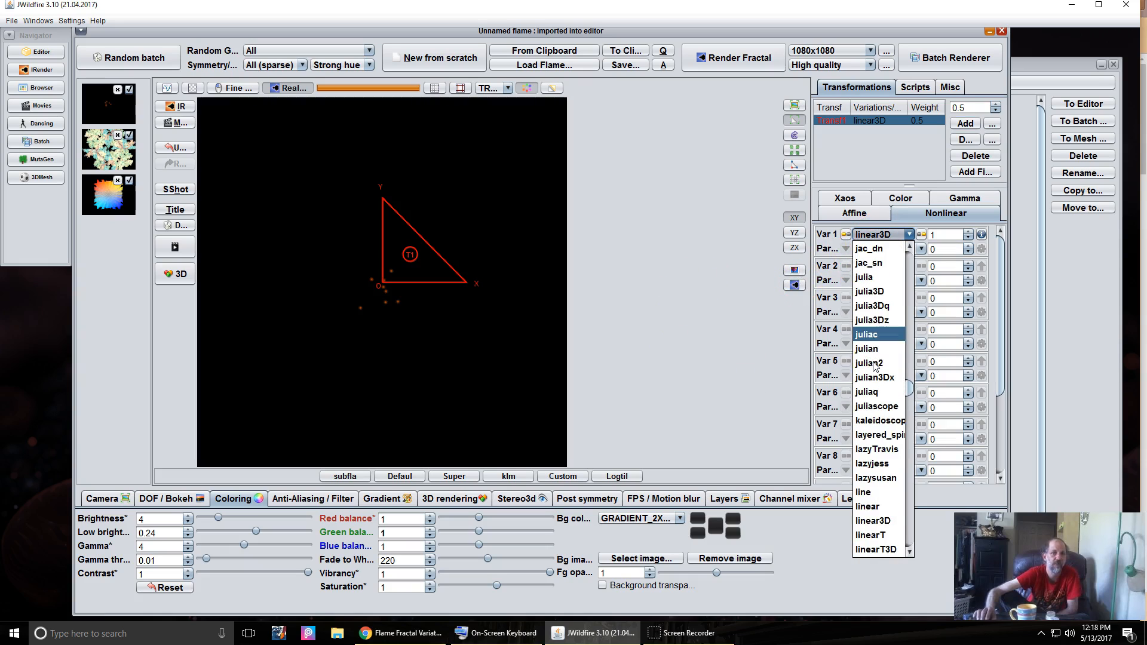
pyautogui.click(880, 350)
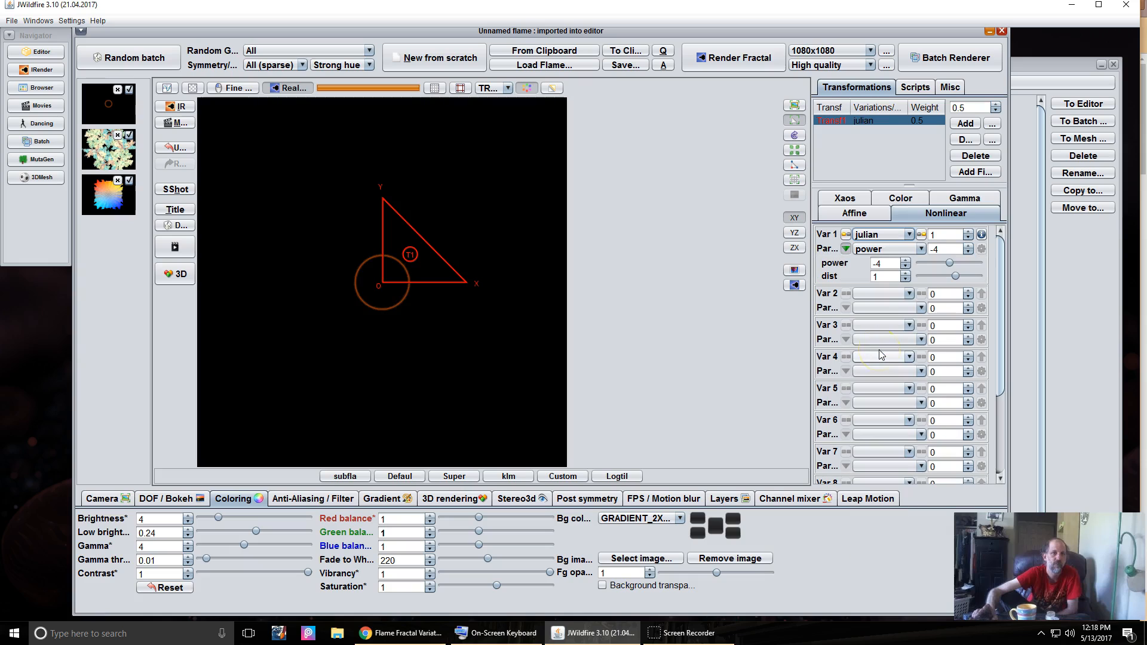
# - Apply the AAPastels-026 gradient, raise Pixels per unit, and add a second transform
pyautogui.click(381, 499)
pyautogui.click(580, 548)
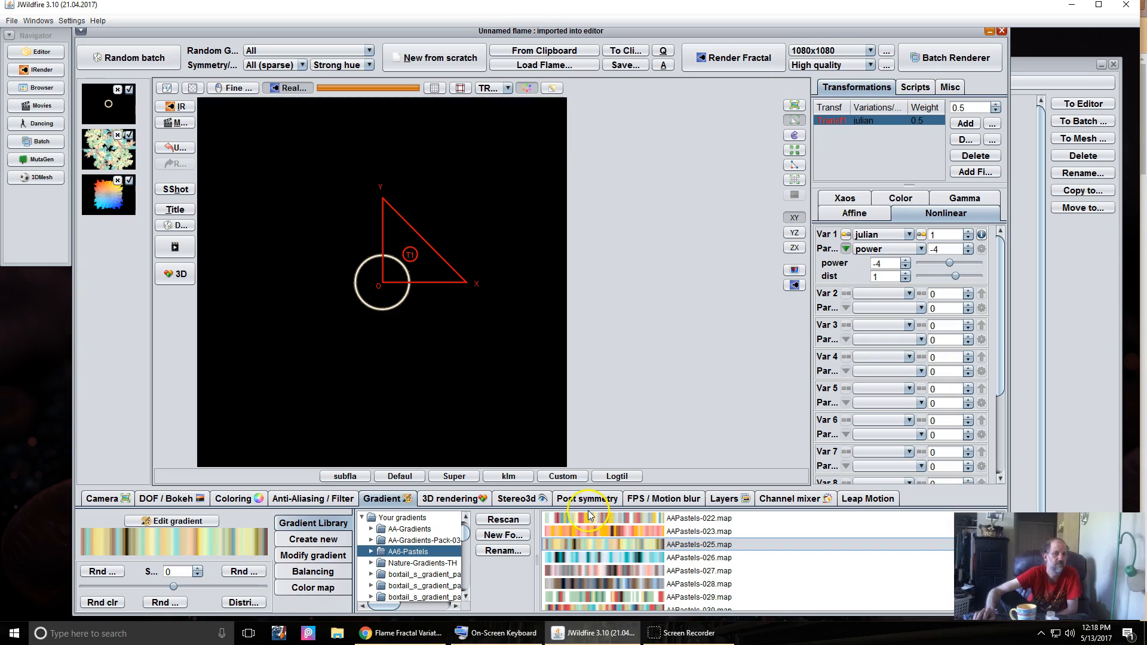
pyautogui.click(594, 560)
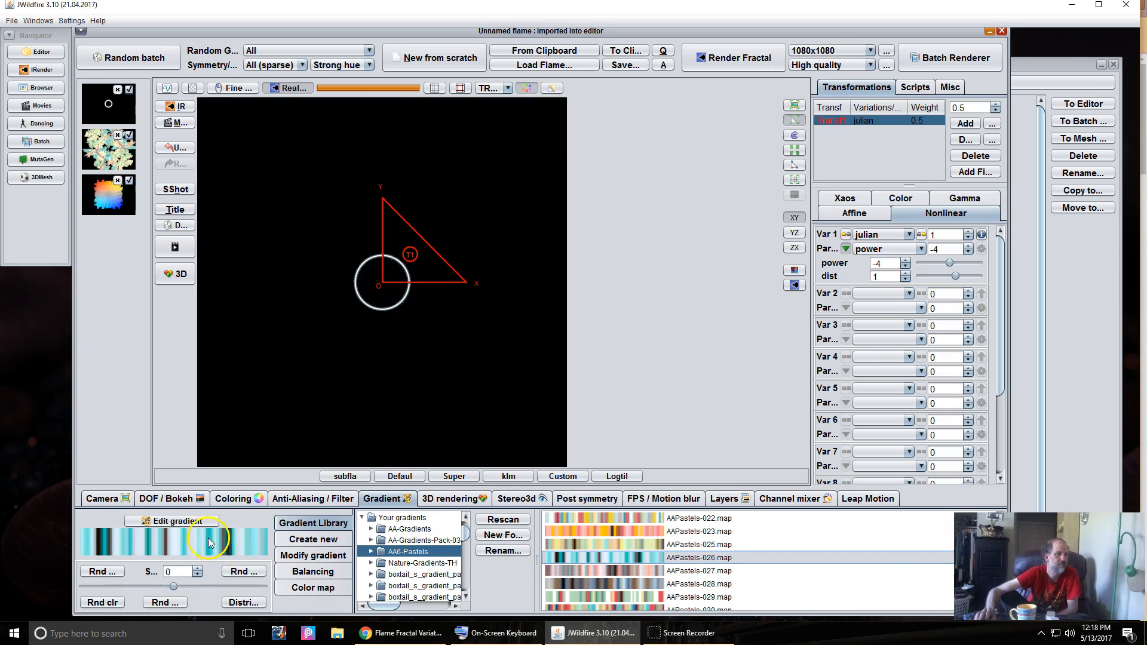
pyautogui.click(97, 501)
pyautogui.moveTo(363, 564); pyautogui.dragTo(661, 512)
pyautogui.click(964, 123)
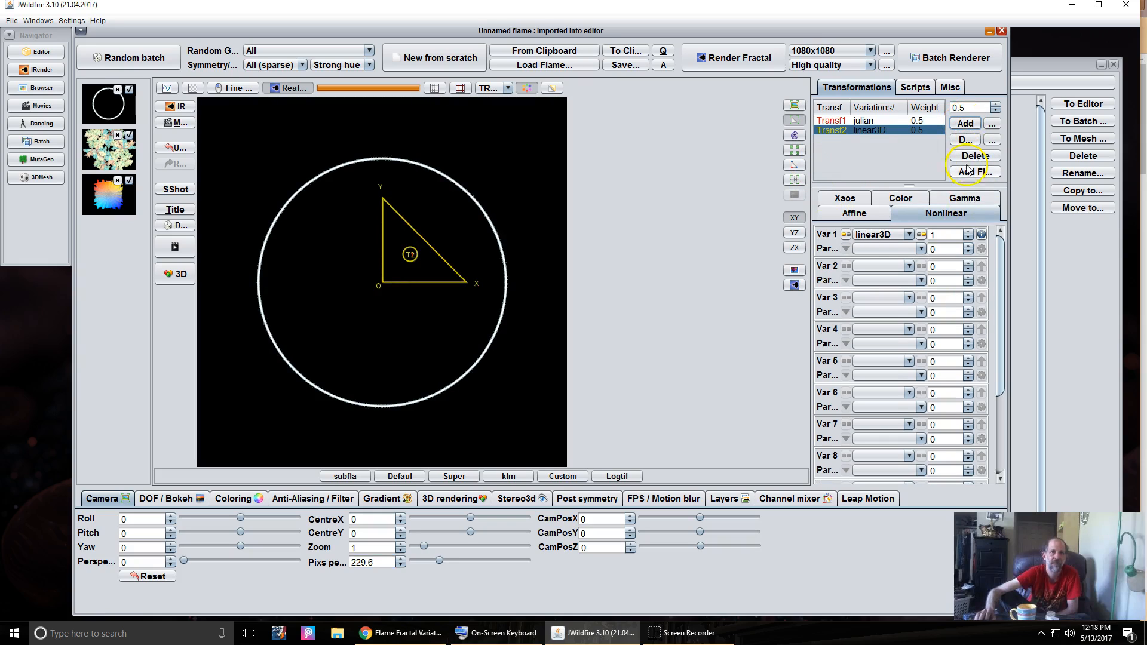
# - Replace Transf2's linear3D variation with collideoscope (a 0.2, num 1)
pyautogui.click(876, 235)
pyautogui.scroll(20, 901, 360)
pyautogui.scroll(15, 901, 360)
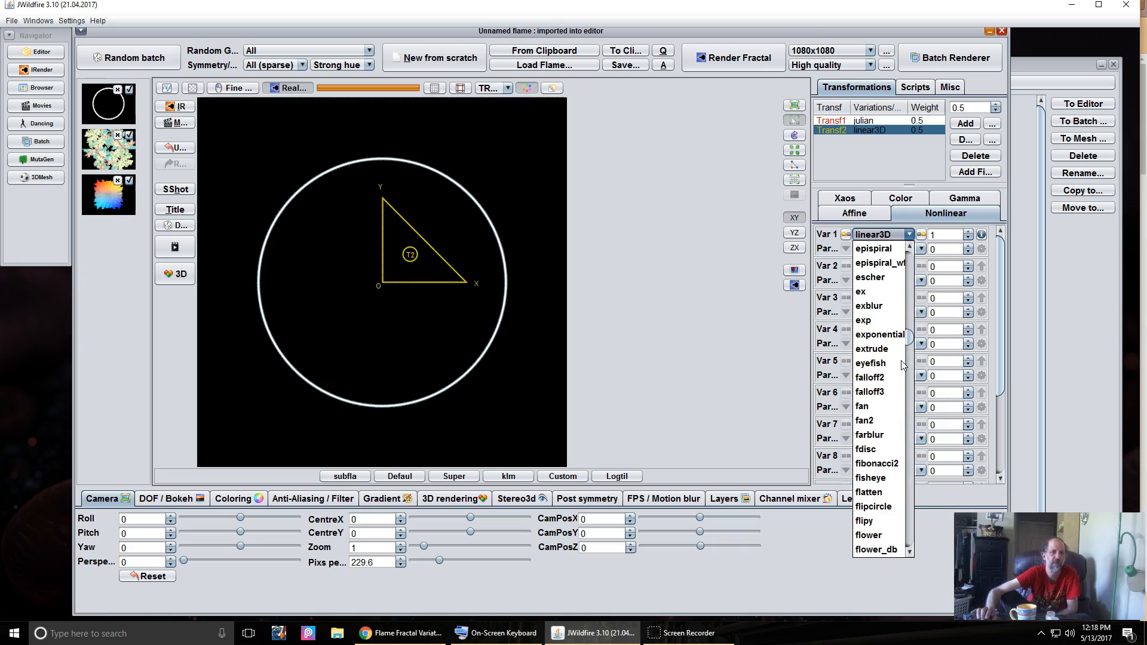
pyautogui.scroll(6, 902, 366)
pyautogui.scroll(1, 903, 366)
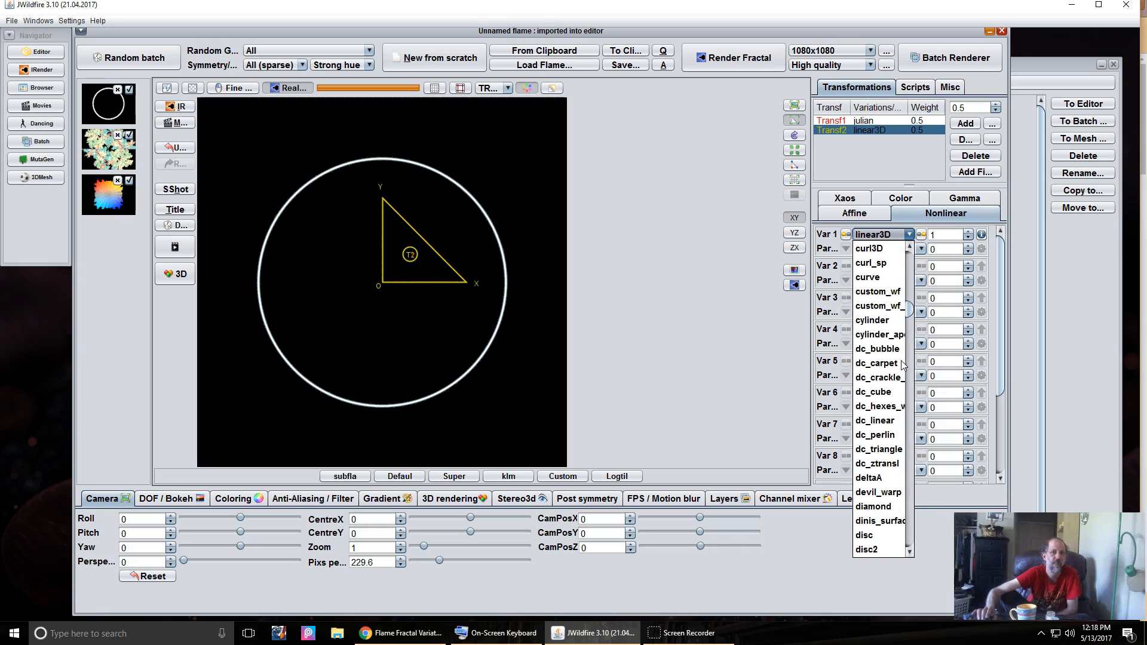
pyautogui.scroll(5, 903, 365)
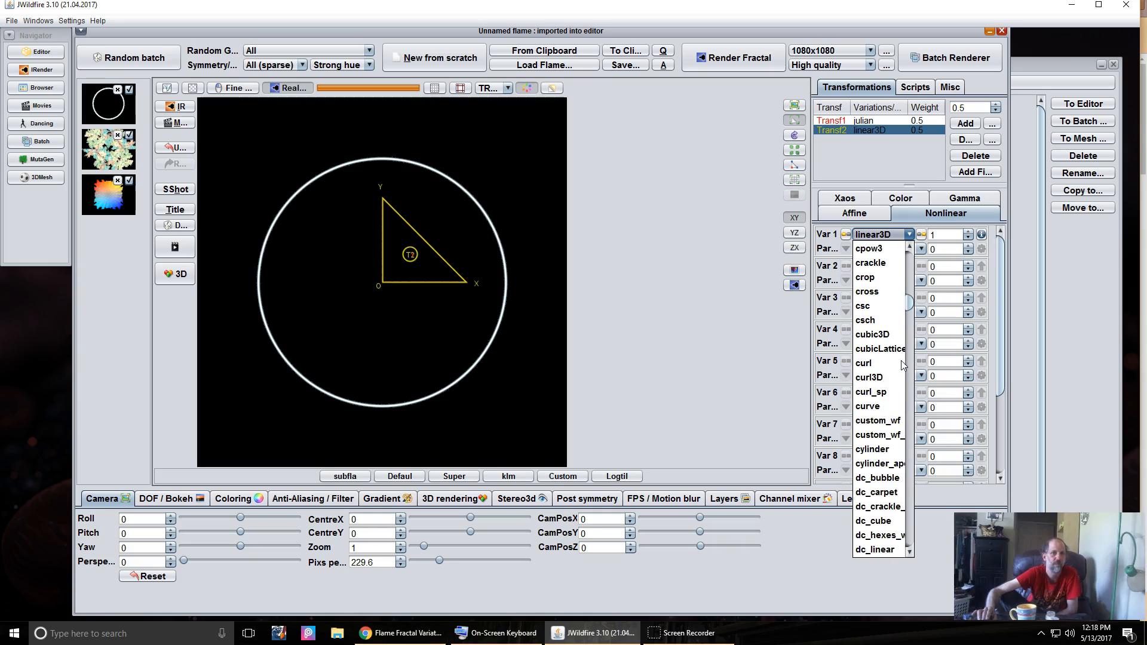
pyautogui.scroll(2, 901, 360)
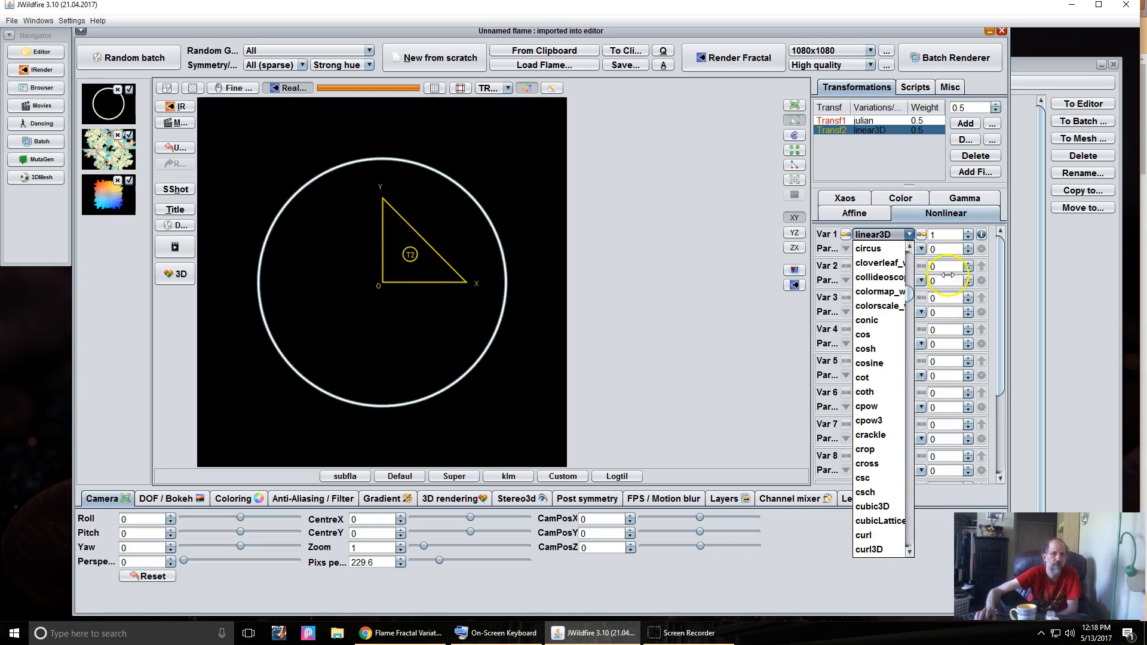
pyautogui.click(880, 276)
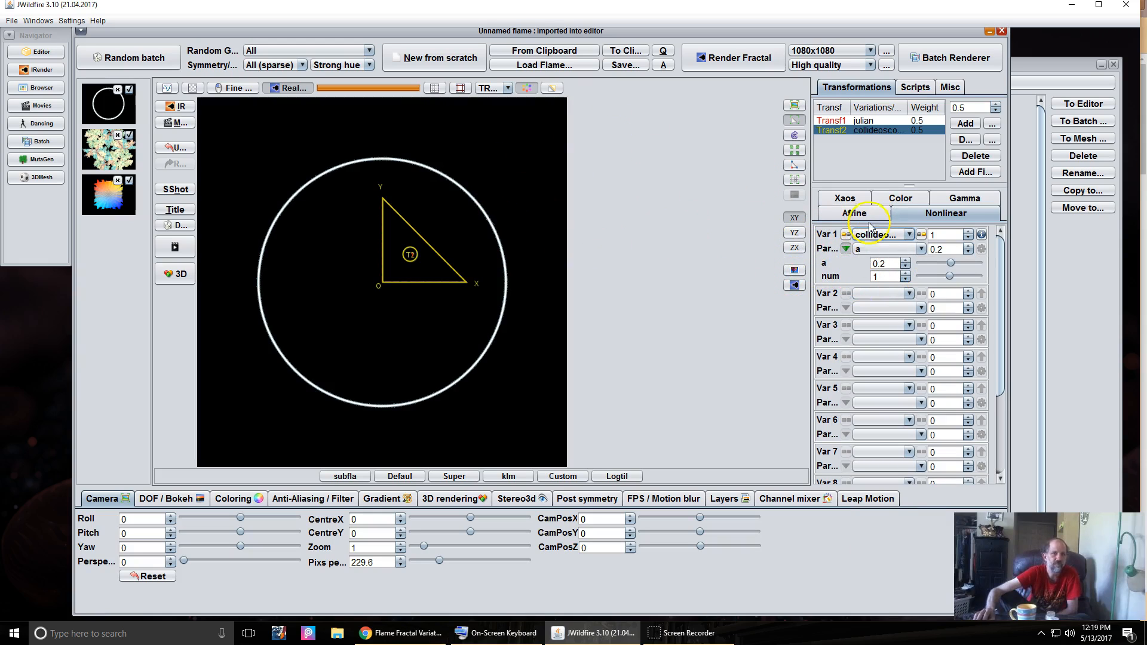
pyautogui.click(853, 214)
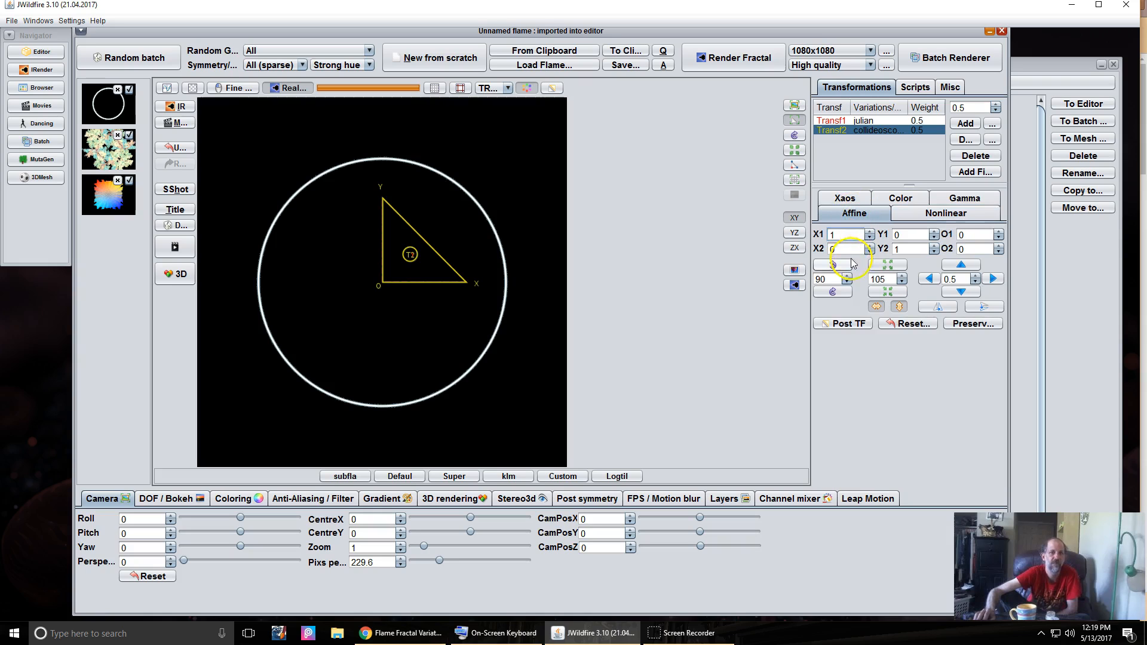
# - Shrink the collideoscope transform slightly and set its 2-to-2 xaos weight to 7
pyautogui.click(887, 293)
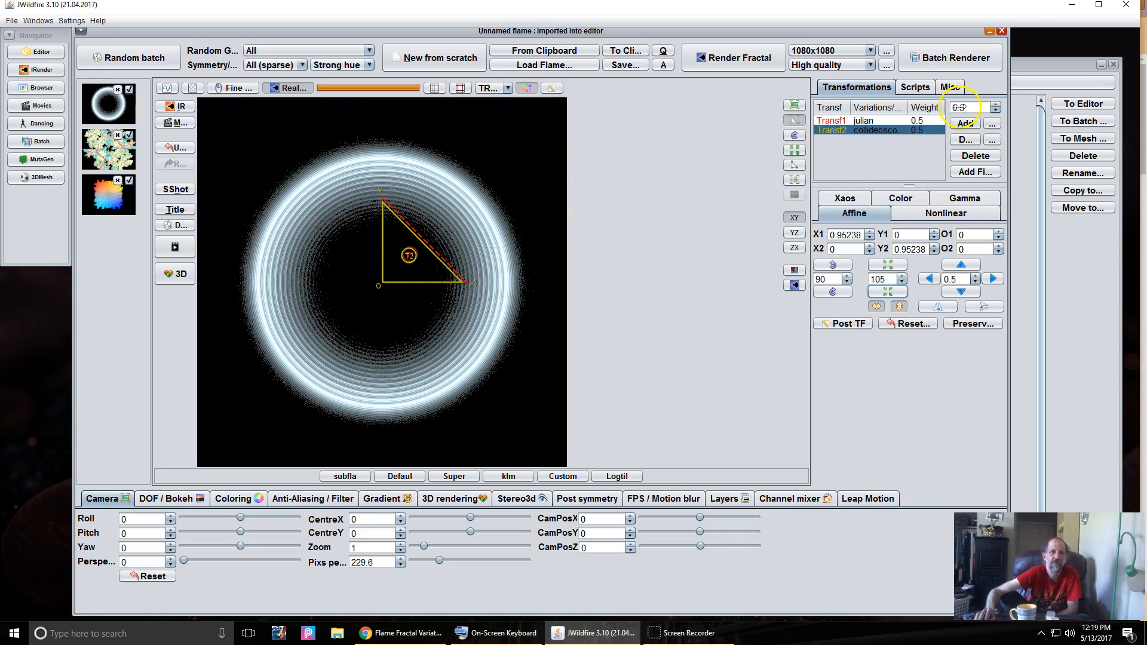
pyautogui.click(841, 199)
pyautogui.click(854, 261)
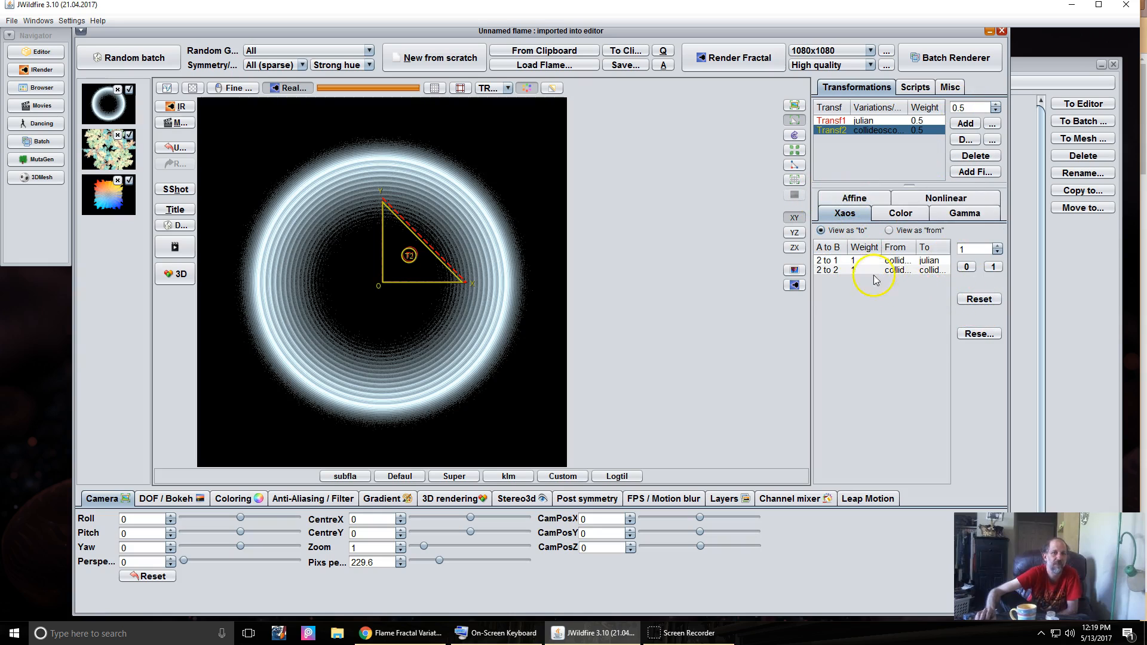
pyautogui.click(859, 272)
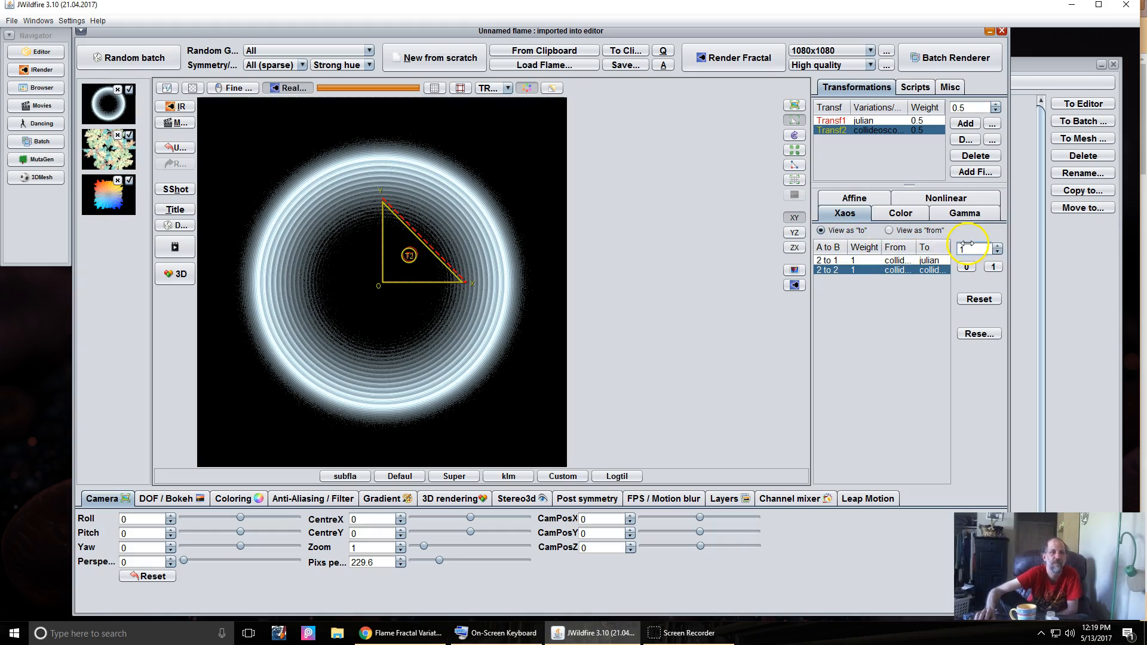
pyautogui.write('7')
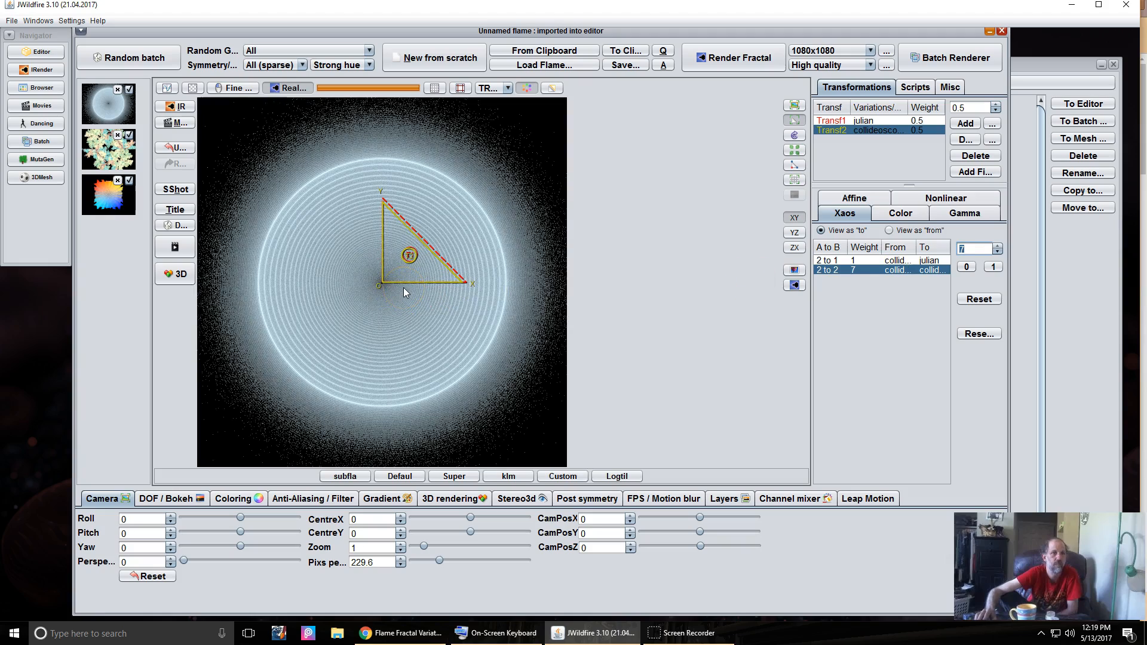
pyautogui.click(832, 228)
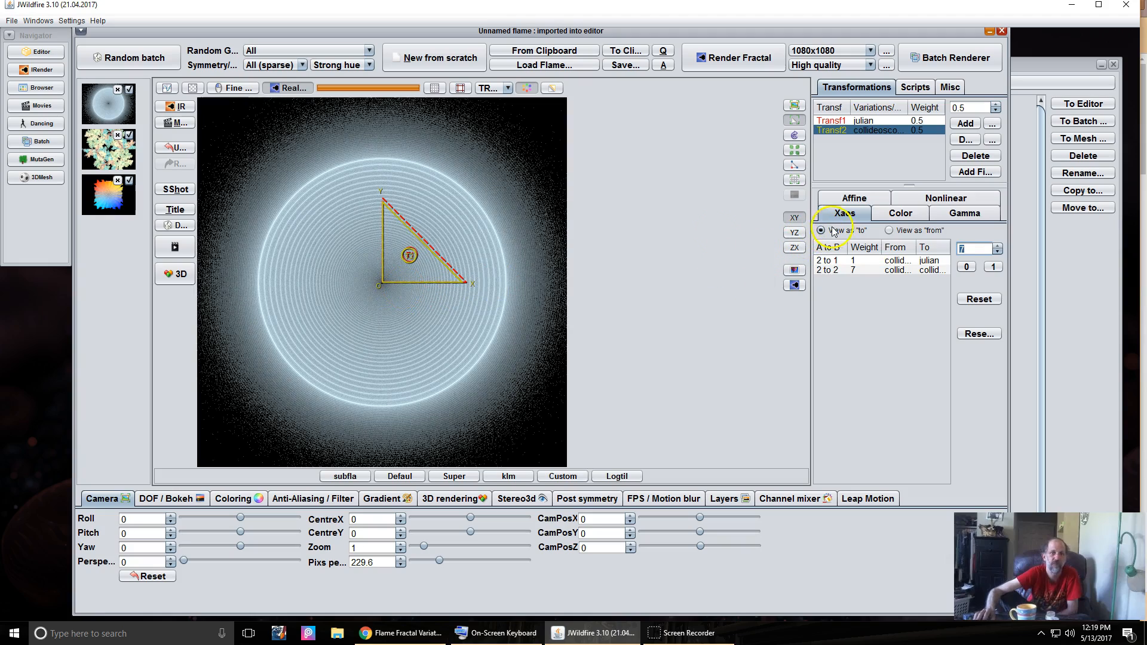
# - Drag the collideoscope triangle toward its origin, then select the julian transform's variation settings
pyautogui.moveTo(418, 258); pyautogui.dragTo(414, 261)
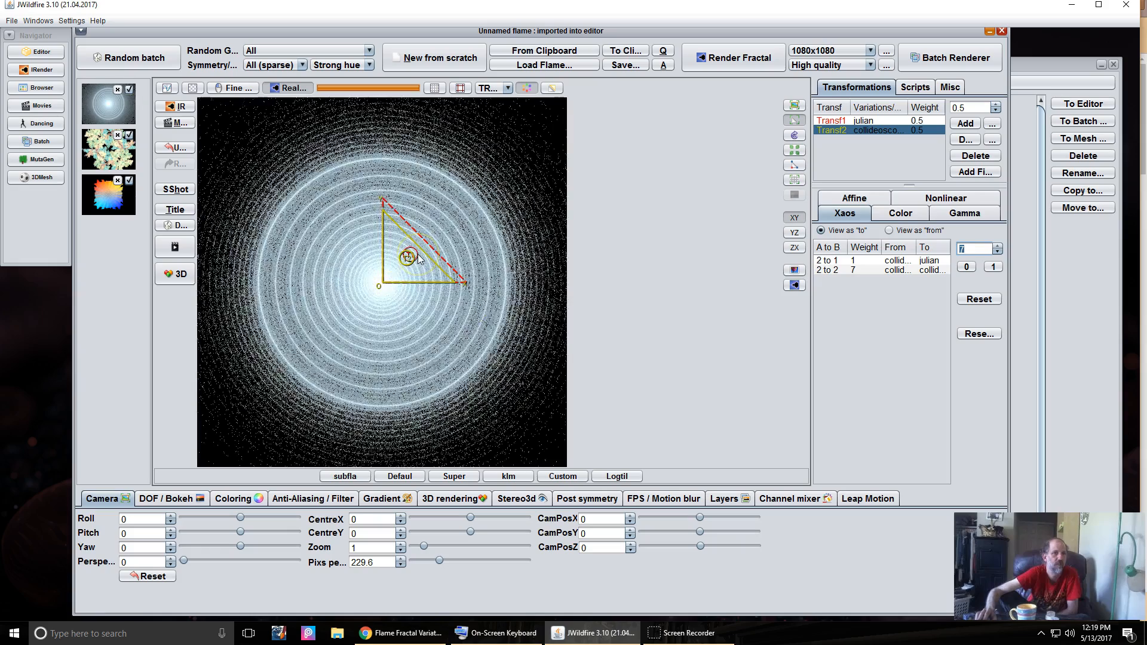
pyautogui.click(896, 121)
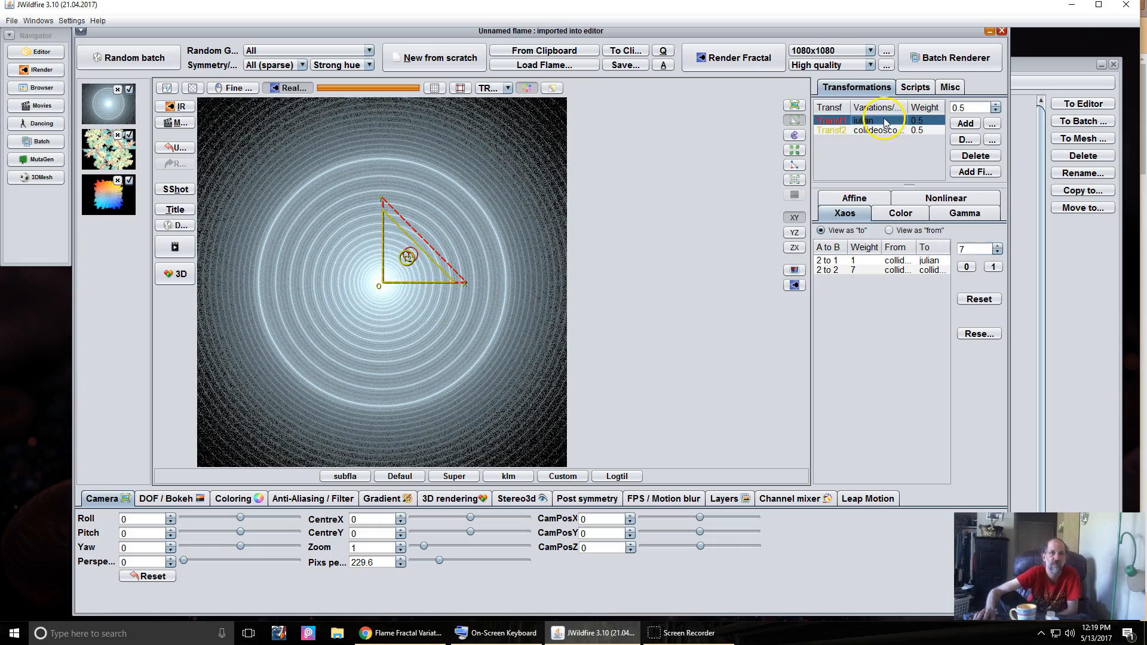
pyautogui.click(947, 199)
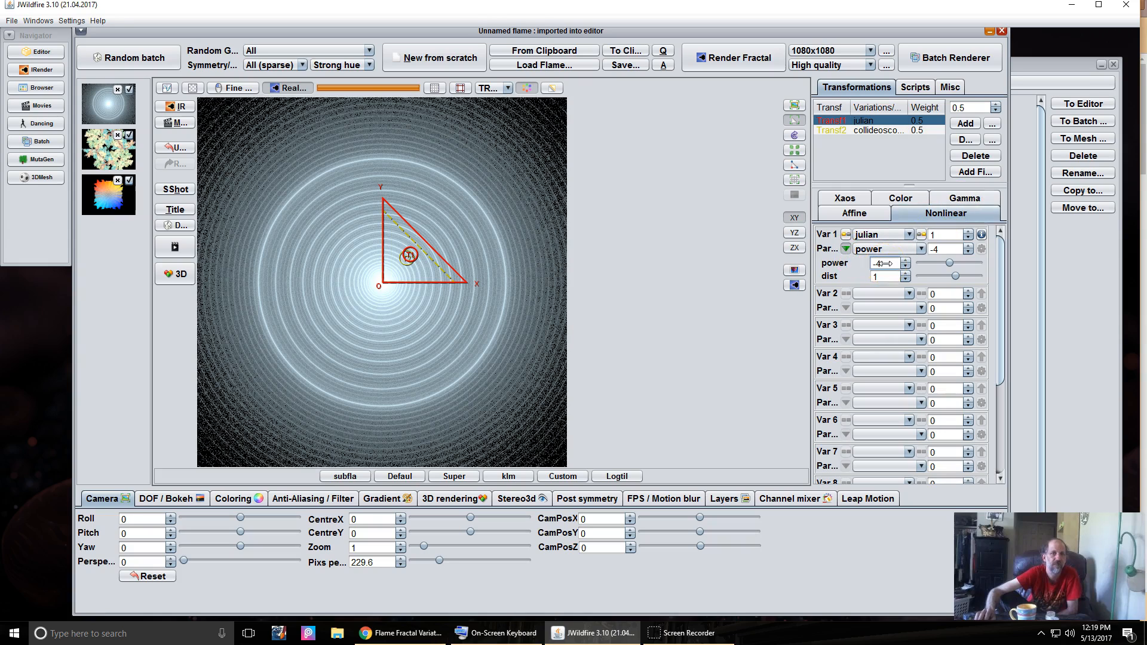
# - Enter 12 as the julian power using the on-screen keyboard, then reselect Transf2
pyautogui.click(524, 637)
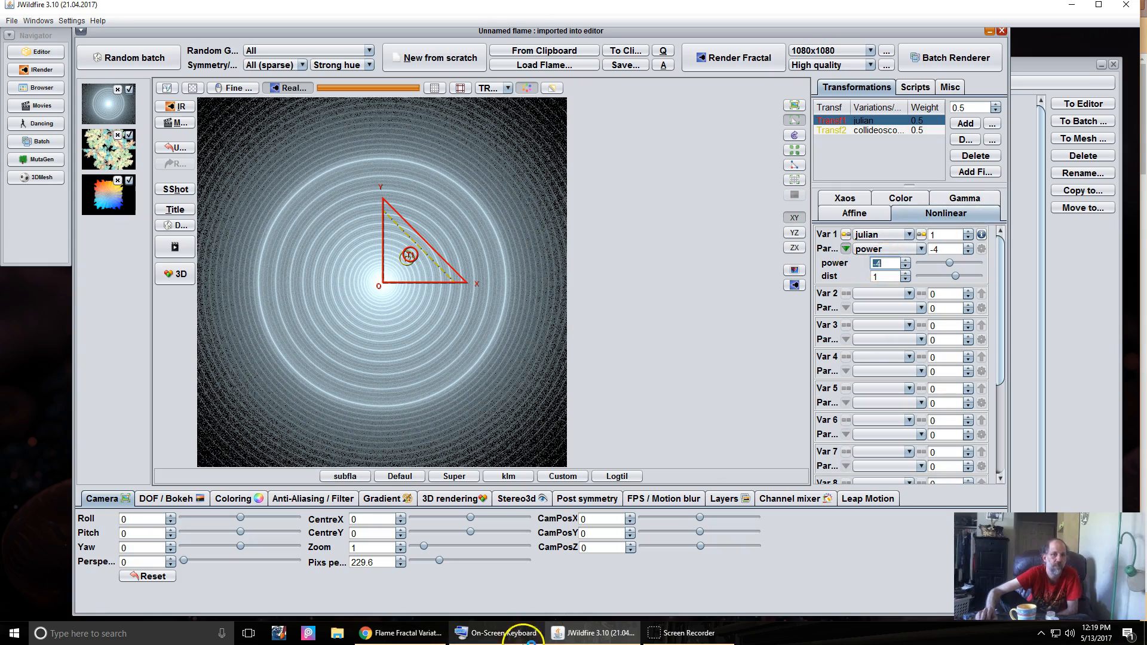
pyautogui.click(483, 637)
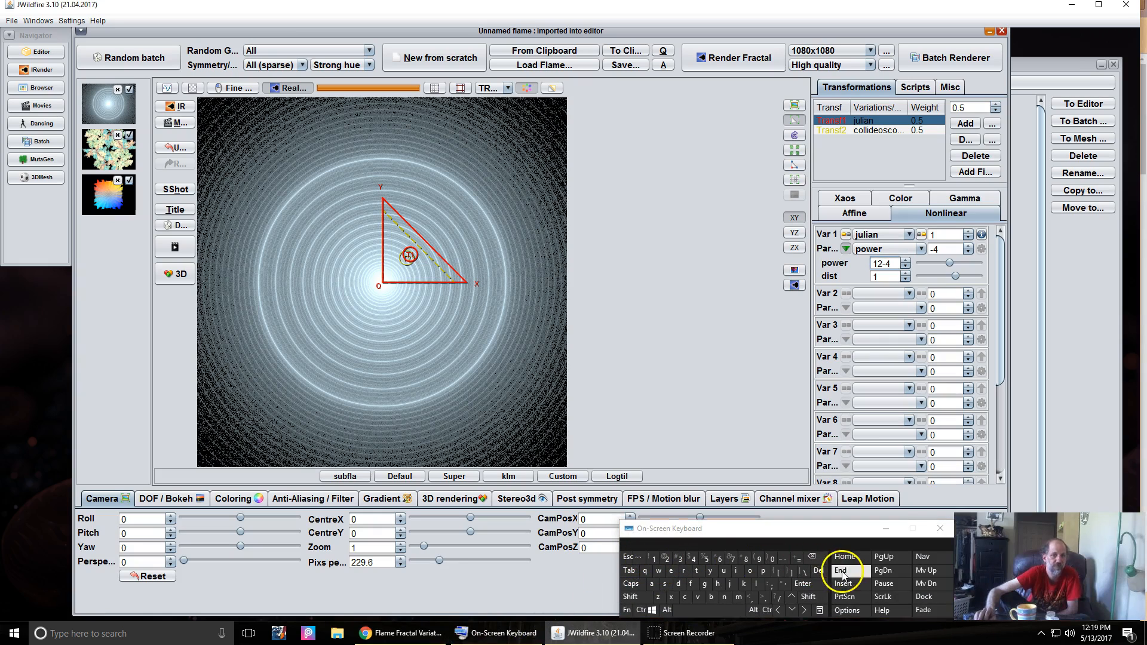
pyautogui.click(812, 588)
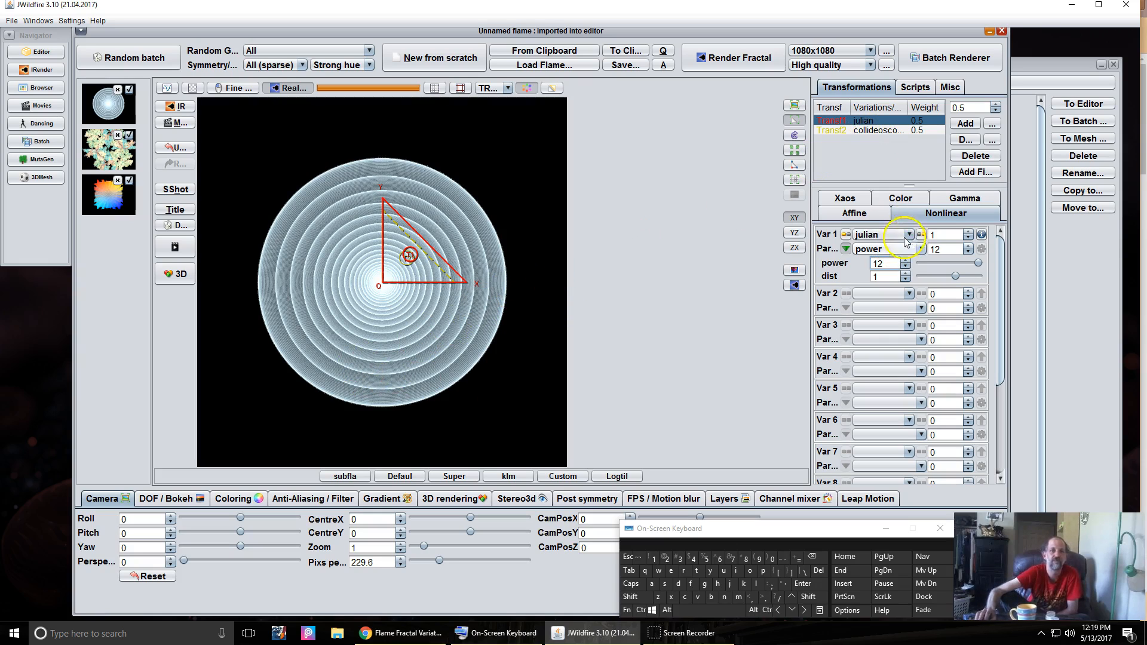
pyautogui.click(880, 131)
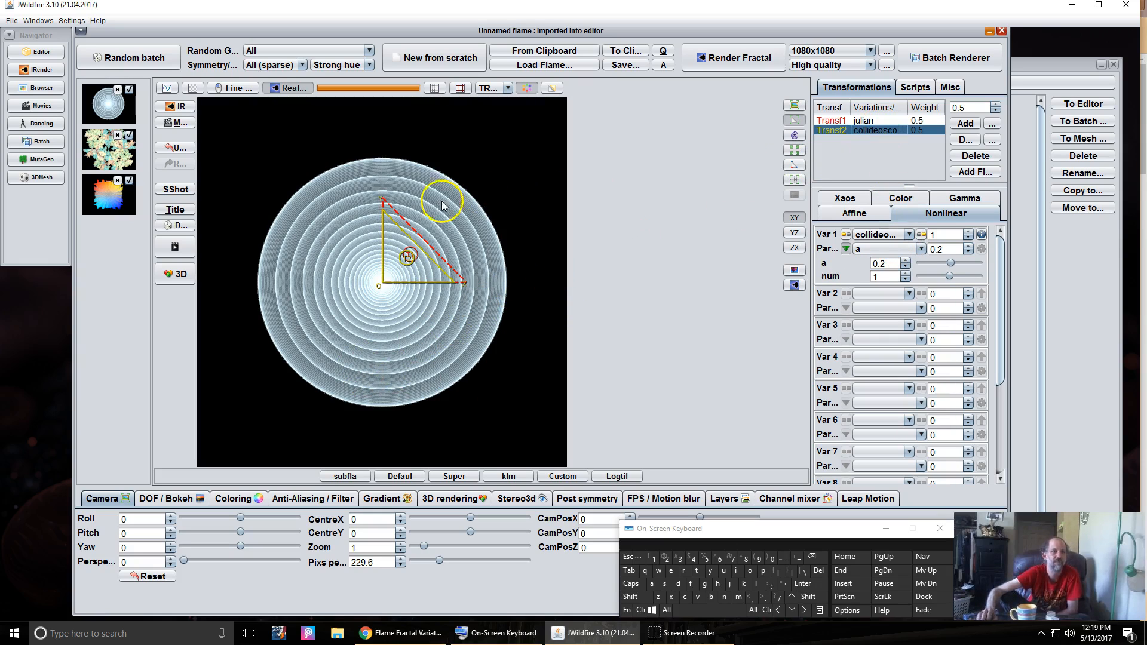
# - Enlarge the ring flame via pixels per unit and randomize colours and gradient into warm peach-gold bands
pyautogui.click(883, 532)
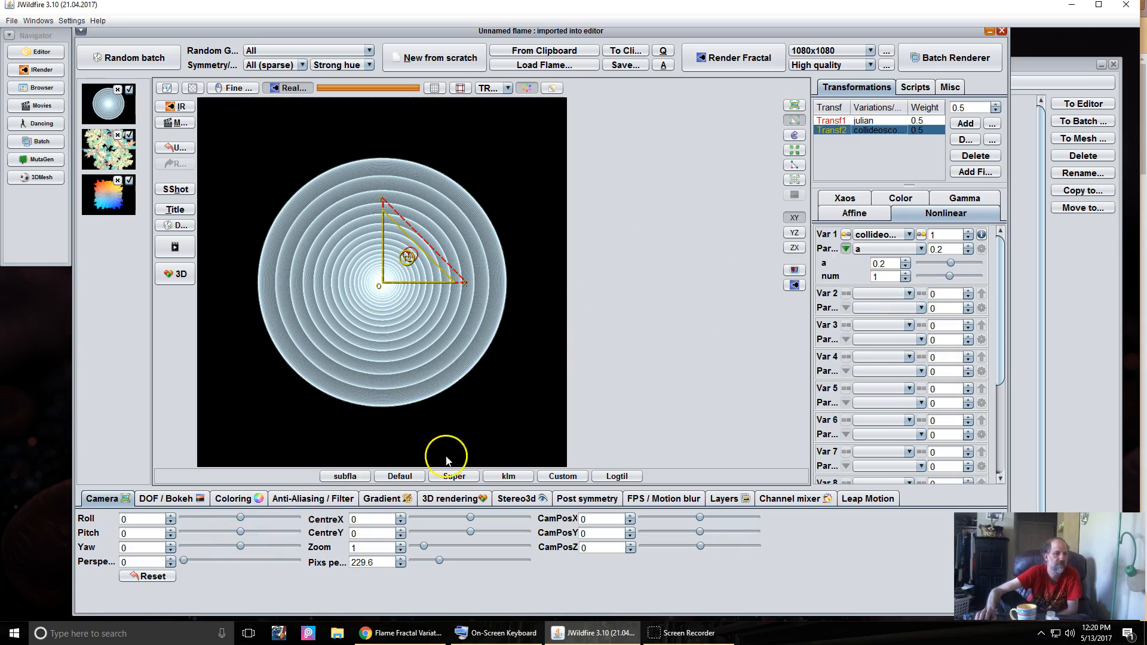
pyautogui.moveTo(363, 564); pyautogui.dragTo(439, 563)
pyautogui.click(384, 499)
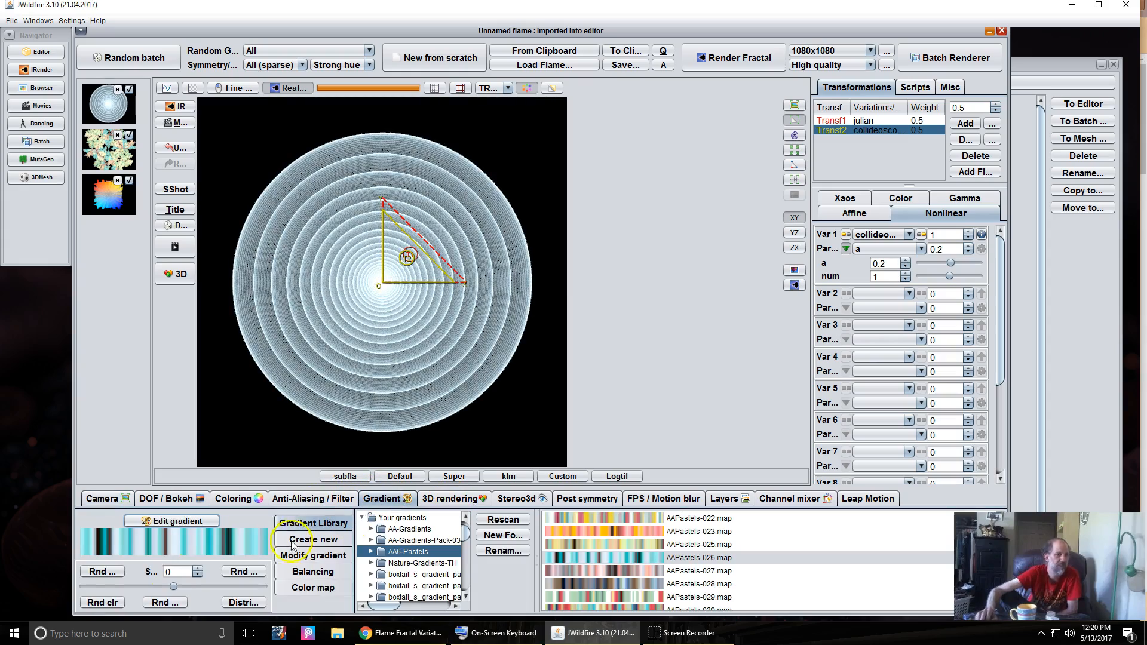
pyautogui.click(93, 602)
pyautogui.click(94, 601)
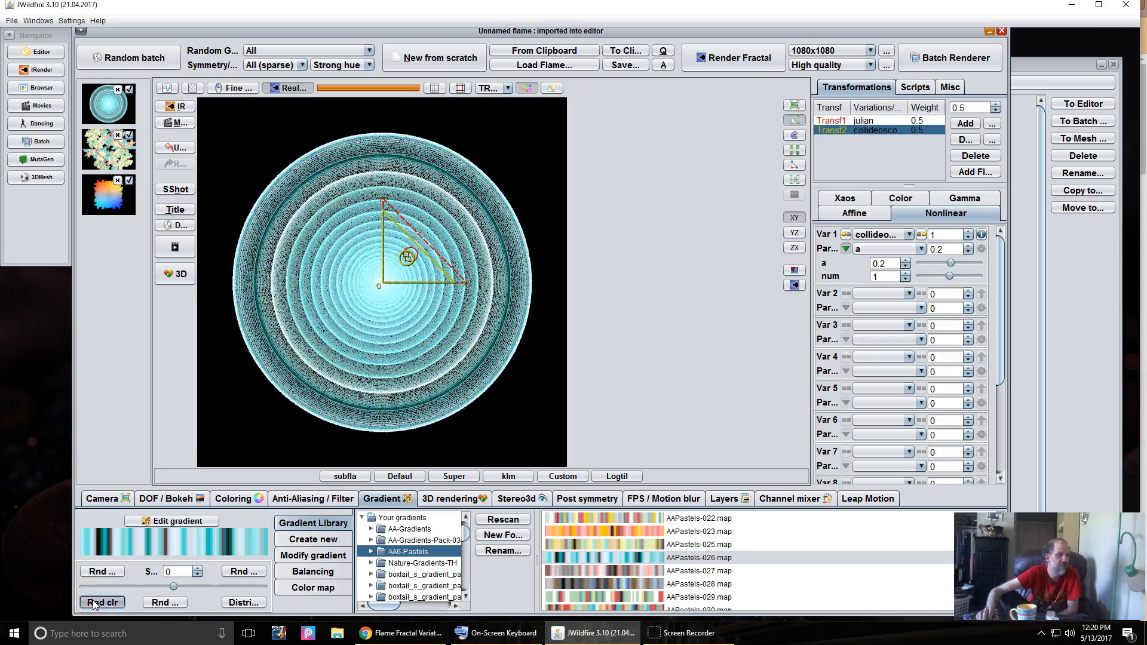
pyautogui.click(103, 571)
pyautogui.click(105, 574)
pyautogui.click(106, 573)
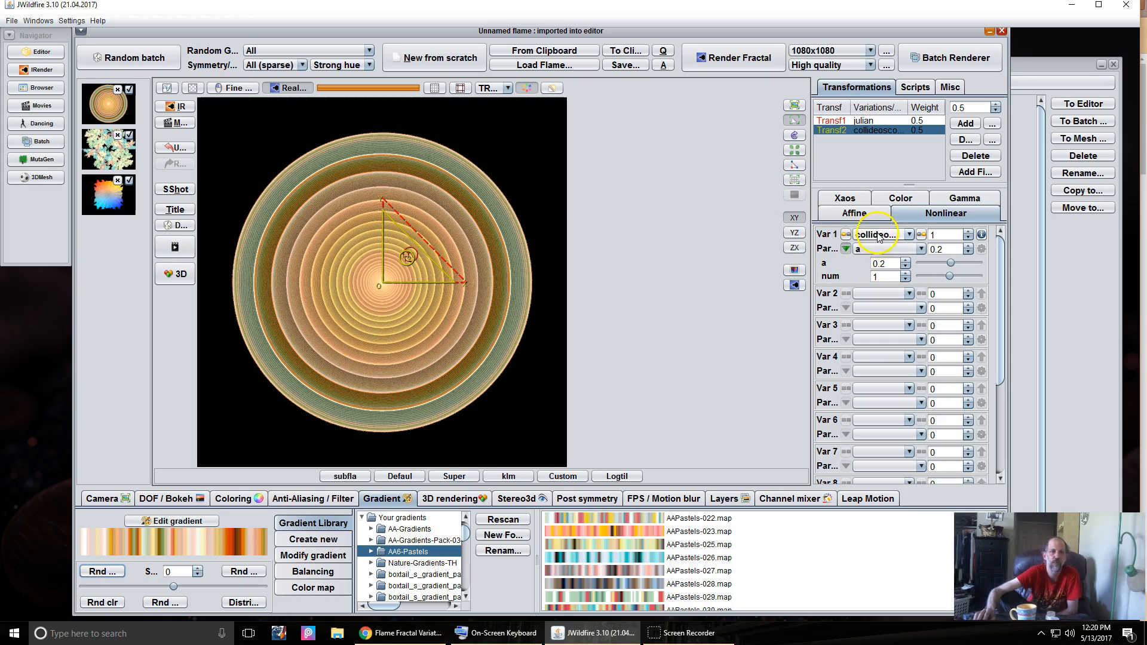
# - Raise collideoscope a to 0.308 and nudge its triangle slightly upward
pyautogui.moveTo(884, 264); pyautogui.dragTo(888, 263)
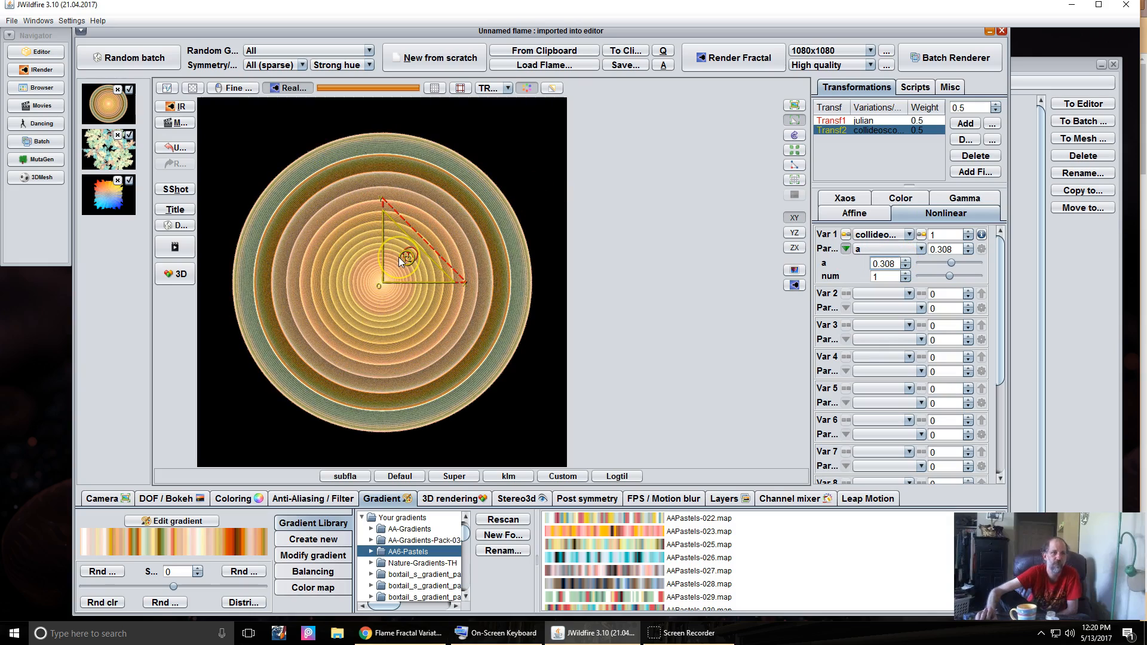
pyautogui.moveTo(399, 257); pyautogui.dragTo(399, 249)
pyautogui.click(369, 357)
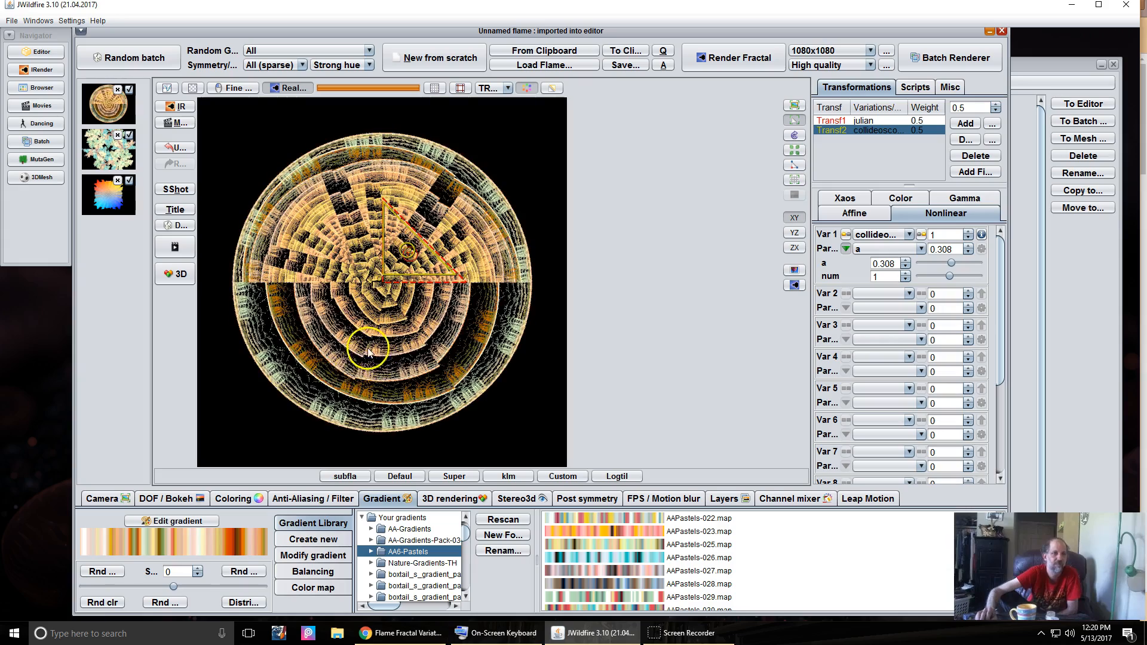
# - Set pixels per unit to 516 and drag the Transf2 triangle down and left
pyautogui.click(108, 499)
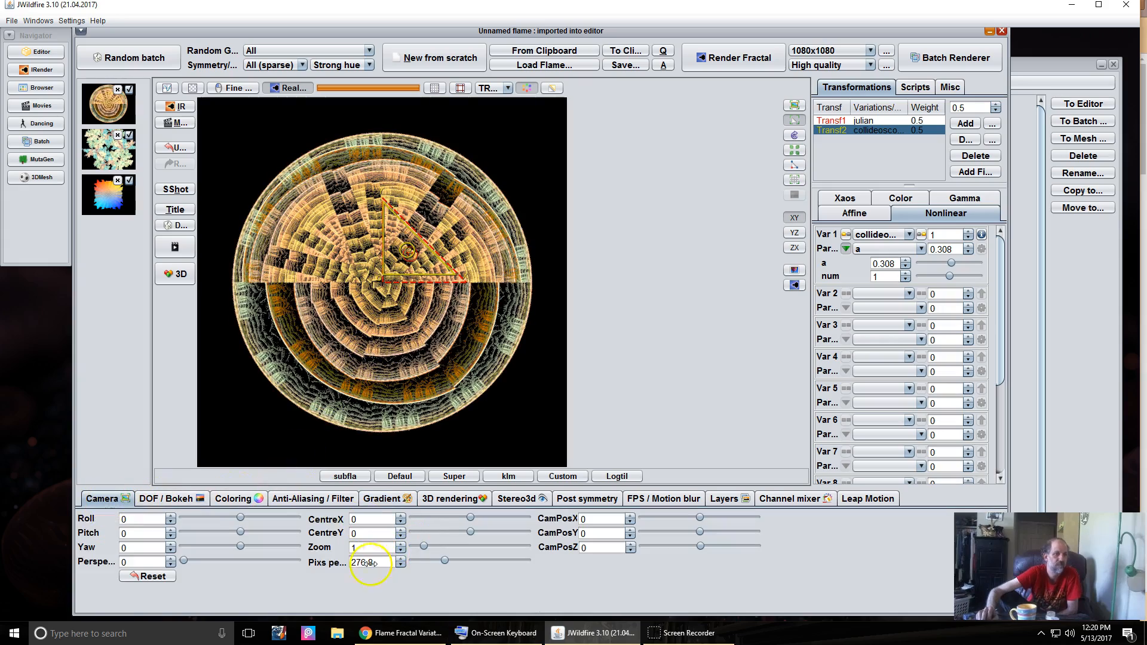
pyautogui.write('516')
pyautogui.press('Return')
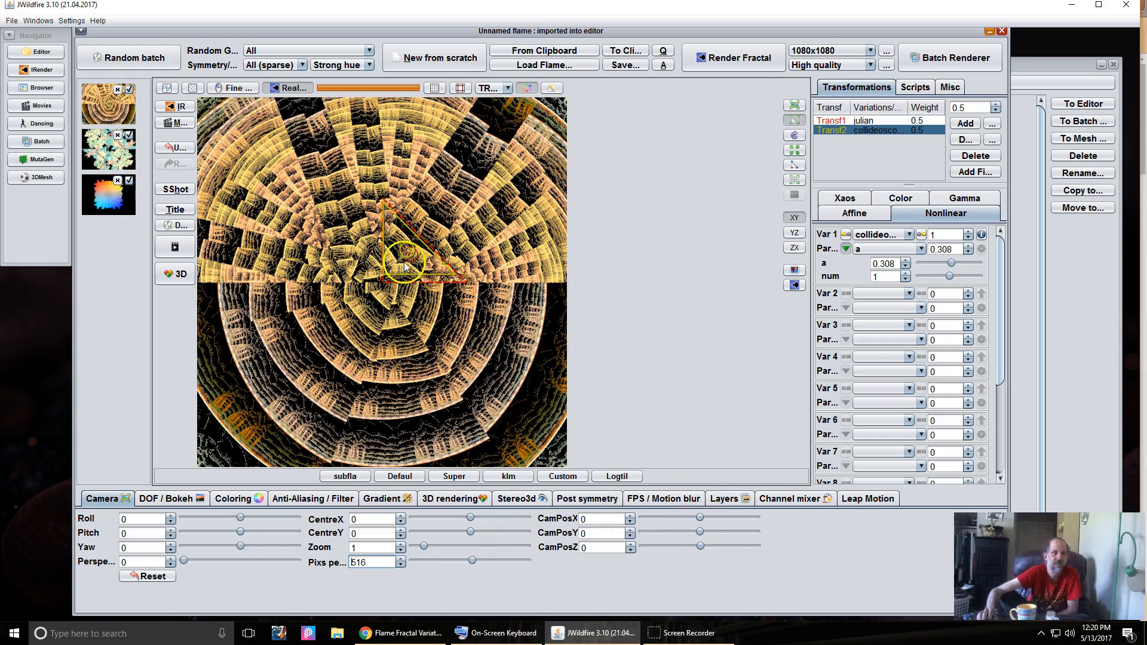
pyautogui.moveTo(401, 252)
pyautogui.mouseDown()
pyautogui.moveTo(378, 256)
pyautogui.moveTo(378, 270)
pyautogui.moveTo(388, 258)
pyautogui.moveTo(425, 276)
pyautogui.moveTo(421, 262)
pyautogui.mouseUp()
pyautogui.click(355, 265)
pyautogui.click(965, 172)
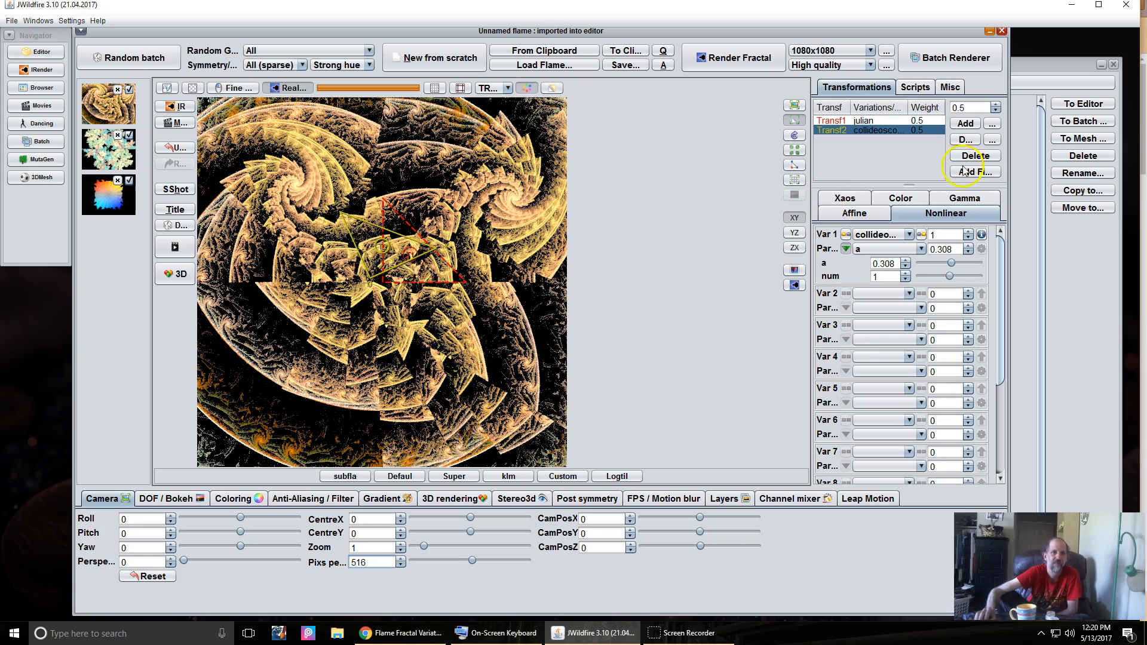
# - Raise the collideoscope 2-to-2 xaos weight to 10.54 and, viewed as 'from', raise the julian link weight
pyautogui.click(849, 199)
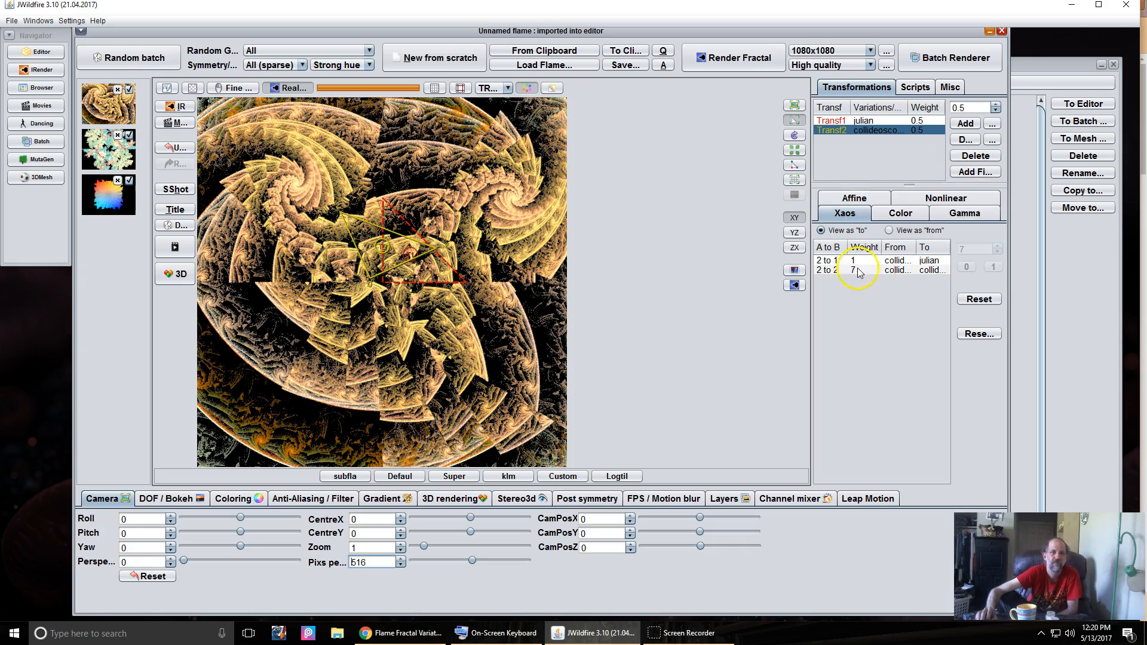
pyautogui.click(858, 272)
pyautogui.moveTo(972, 247); pyautogui.dragTo(868, 272)
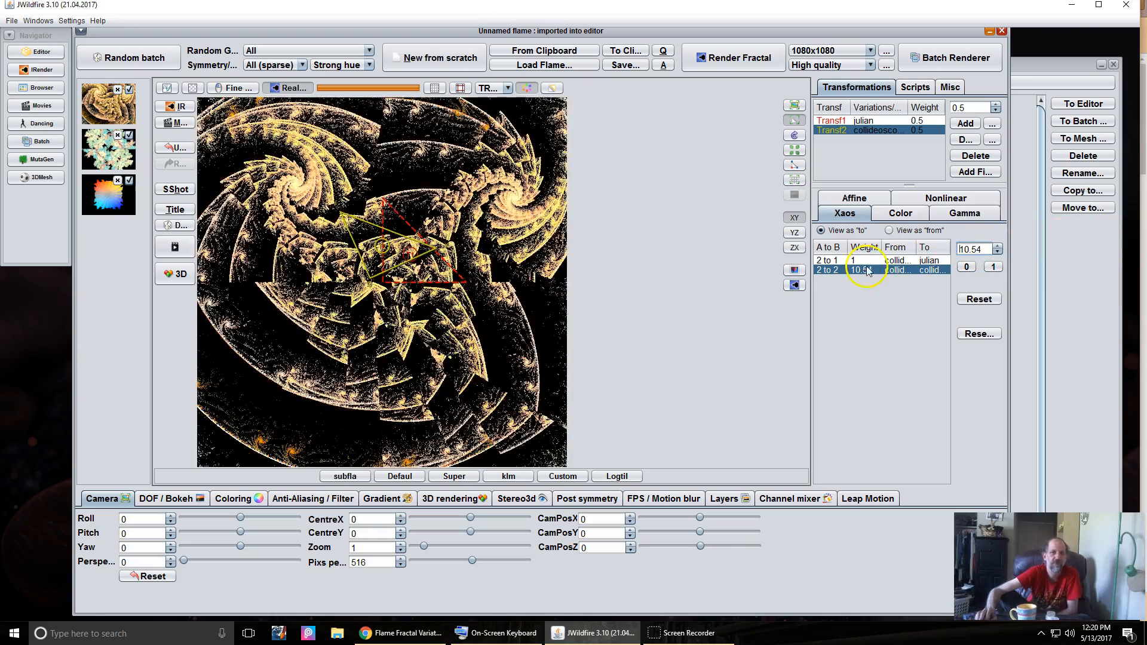
pyautogui.click(916, 231)
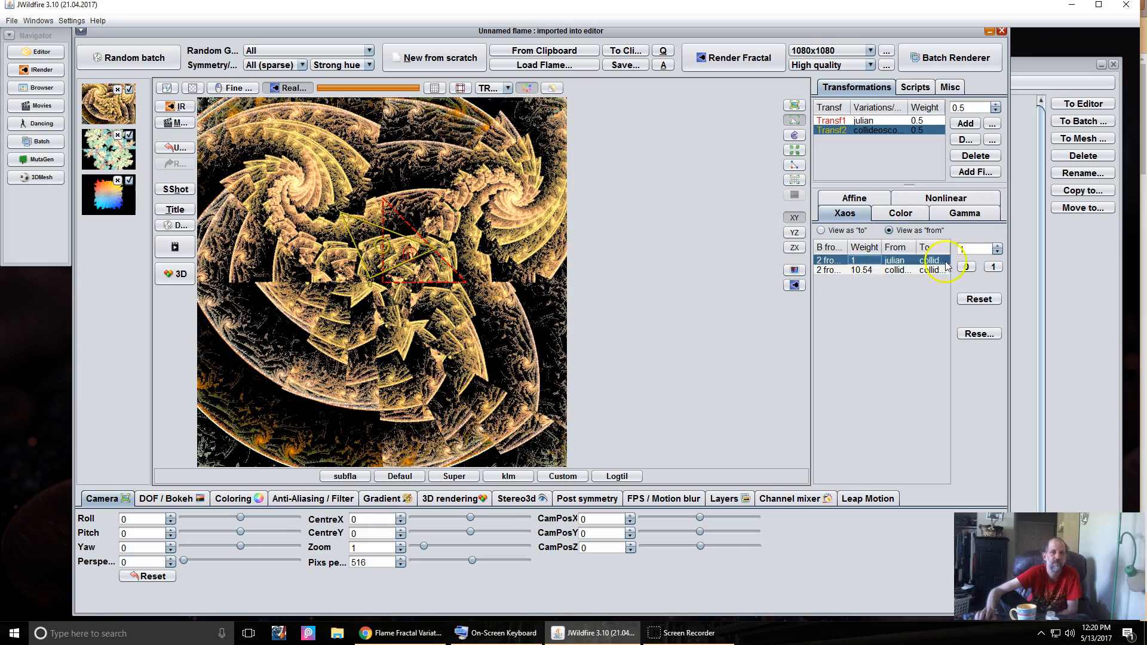
pyautogui.moveTo(961, 249); pyautogui.dragTo(1145, 238)
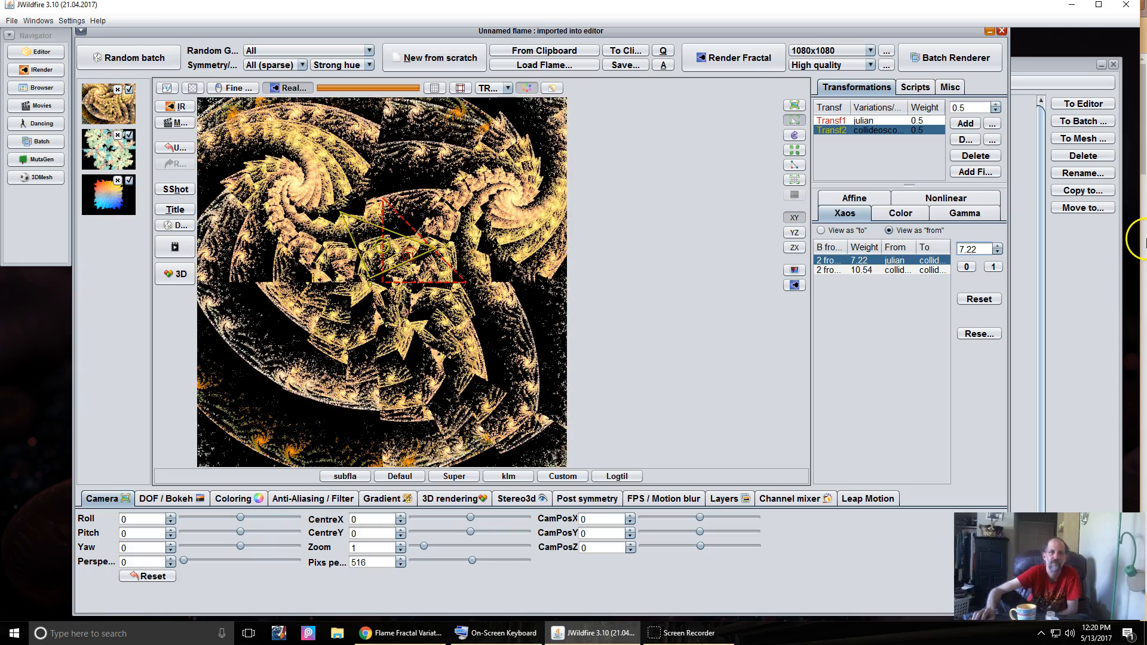
pyautogui.moveTo(966, 250); pyautogui.dragTo(1037, 238)
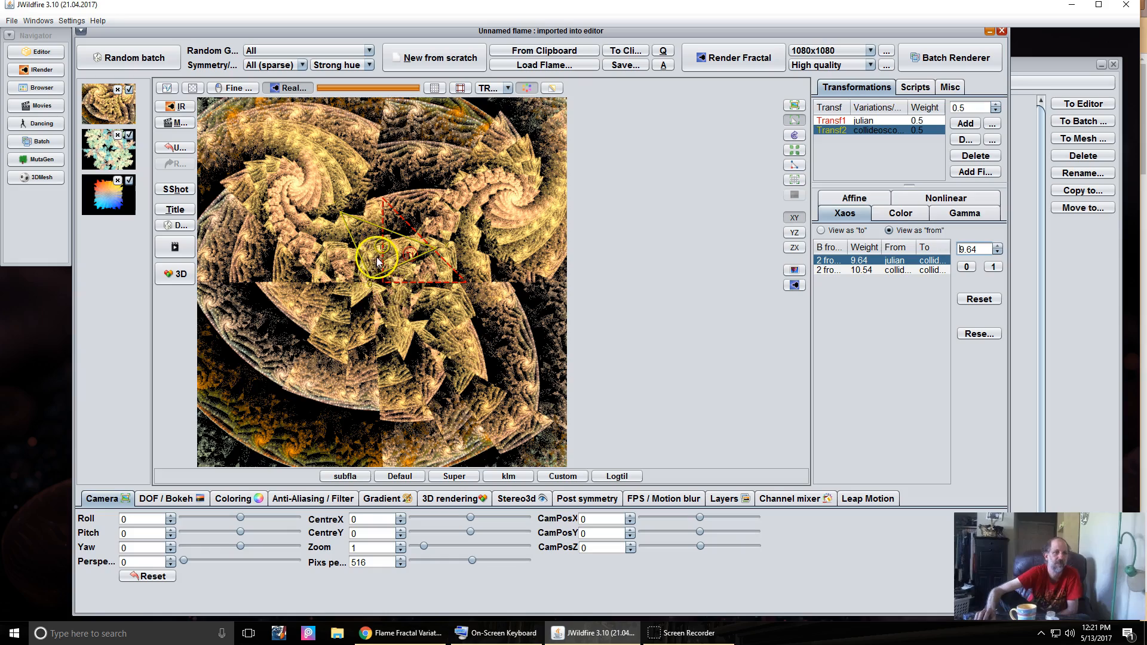
# - Rotate Transf2 about its origin and lower the julian-to-collideoscope weight to 3.22
pyautogui.moveTo(380, 258); pyautogui.dragTo(474, 235)
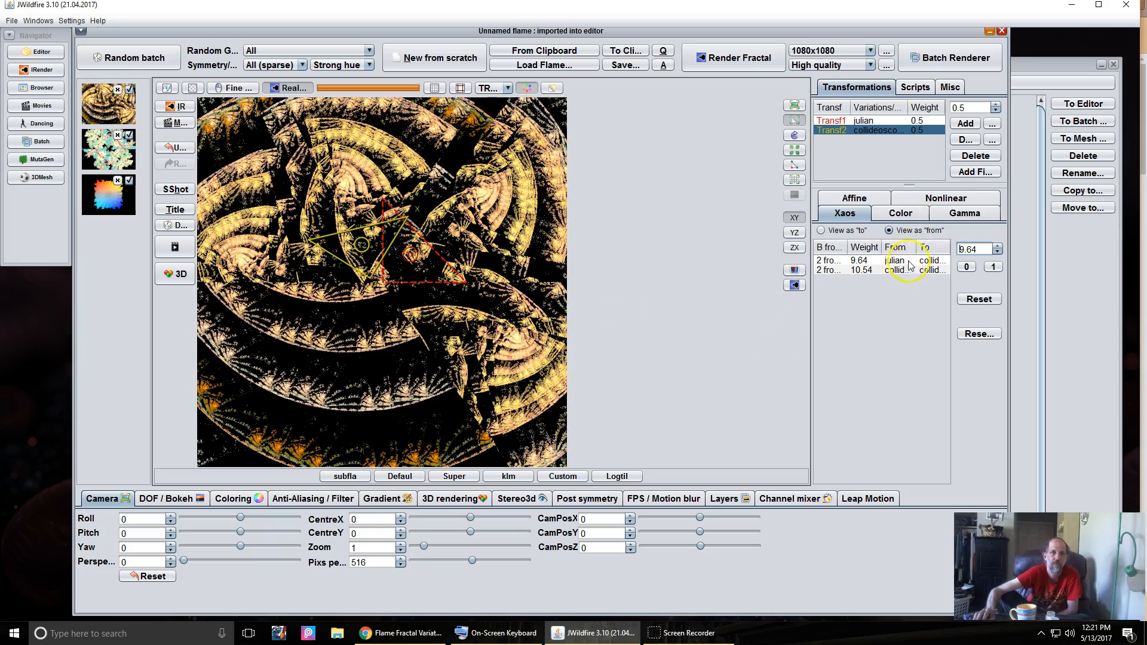
pyautogui.click(872, 261)
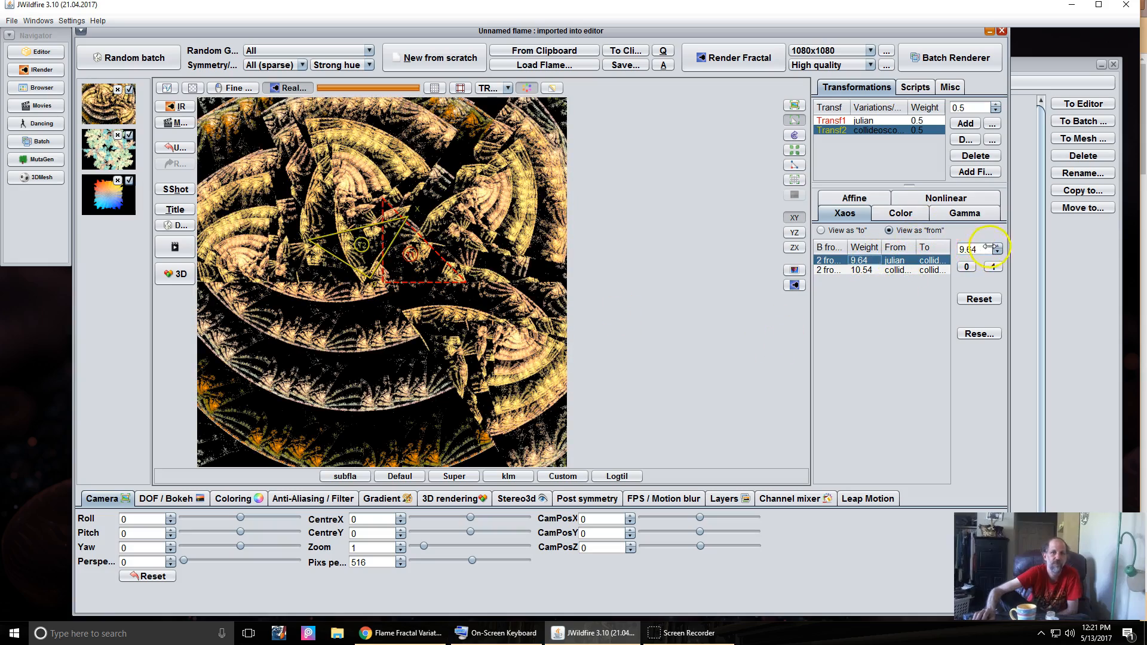
pyautogui.moveTo(980, 249); pyautogui.dragTo(799, 269)
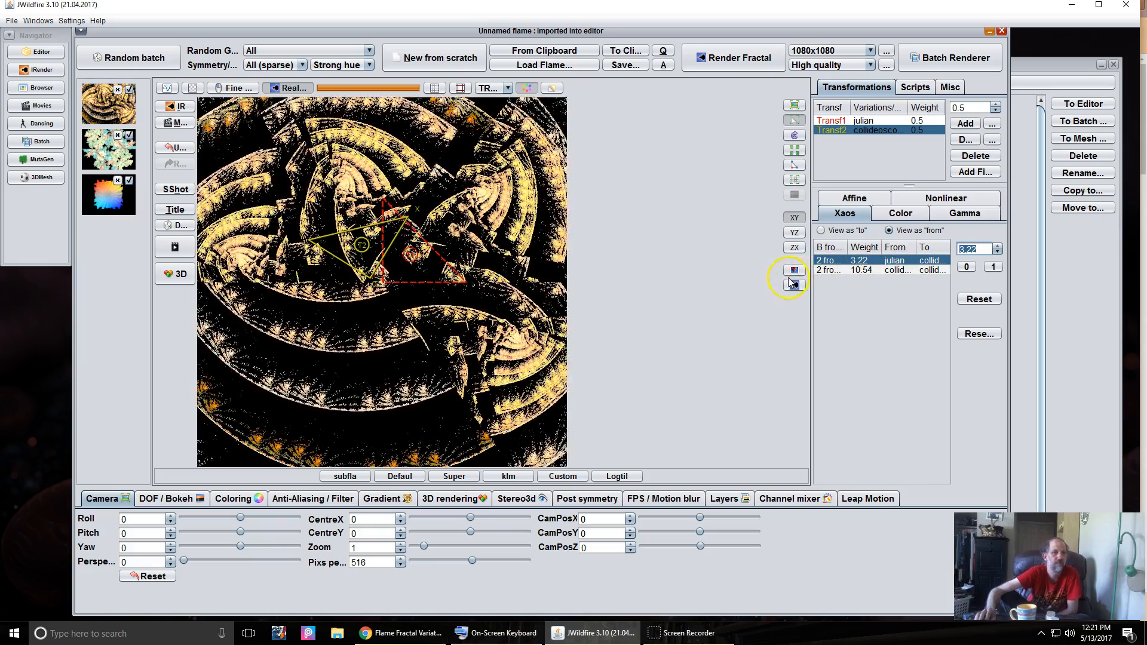
pyautogui.click(862, 122)
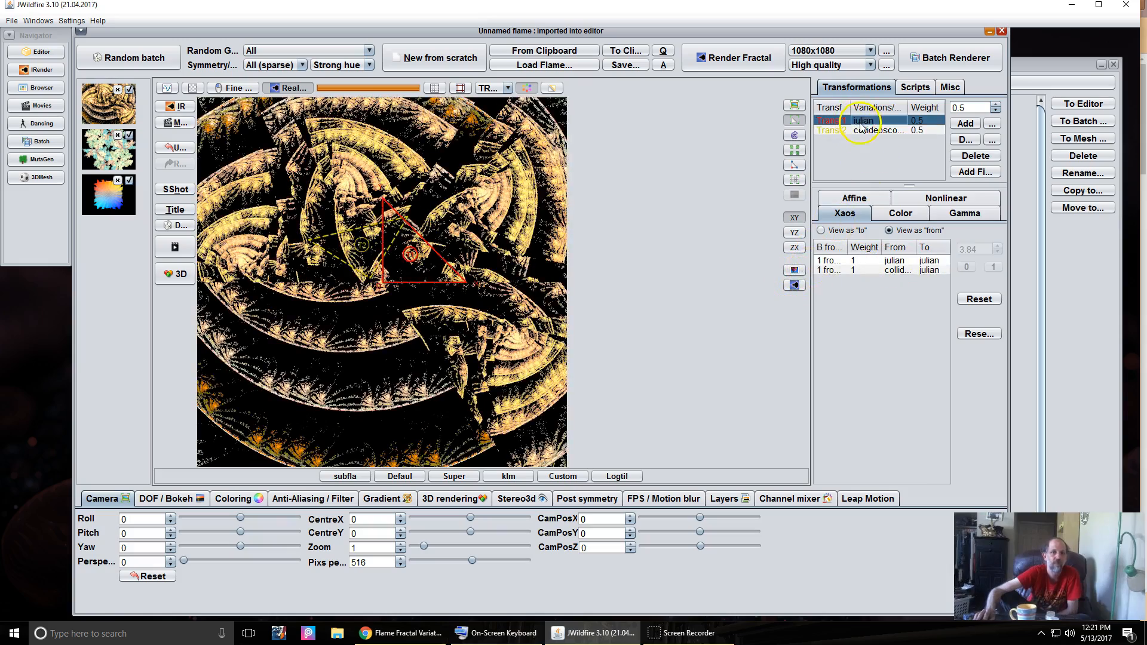
# - Raise the julian transform's dist parameter to about 1.6
pyautogui.click(958, 202)
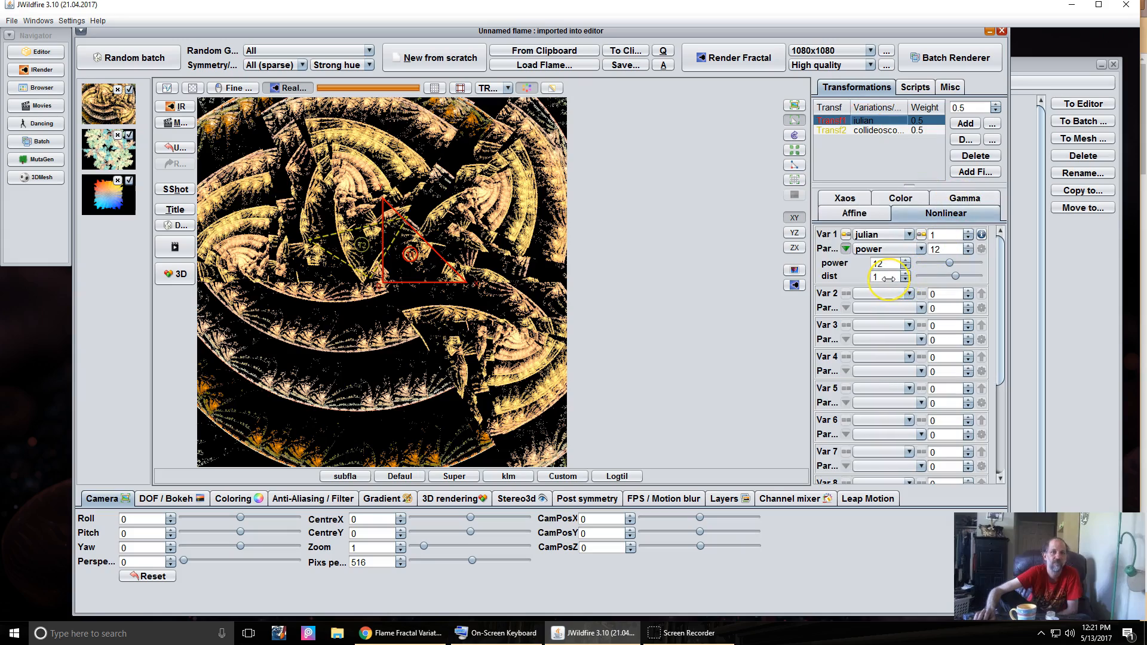
pyautogui.moveTo(888, 278); pyautogui.dragTo(979, 236)
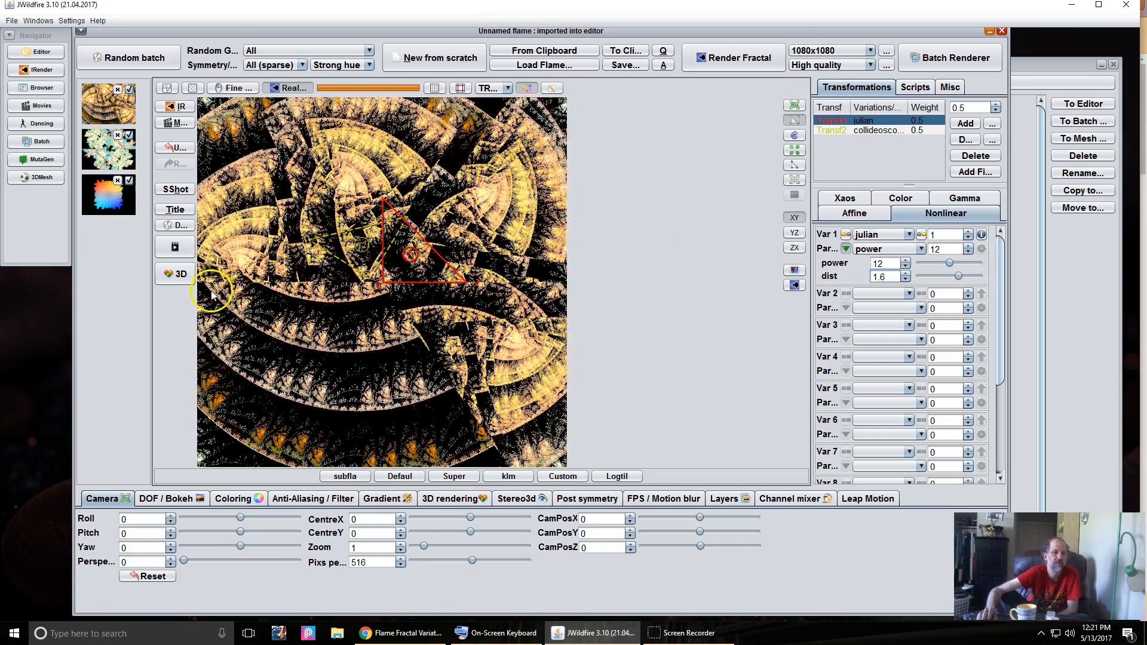
pyautogui.click(878, 131)
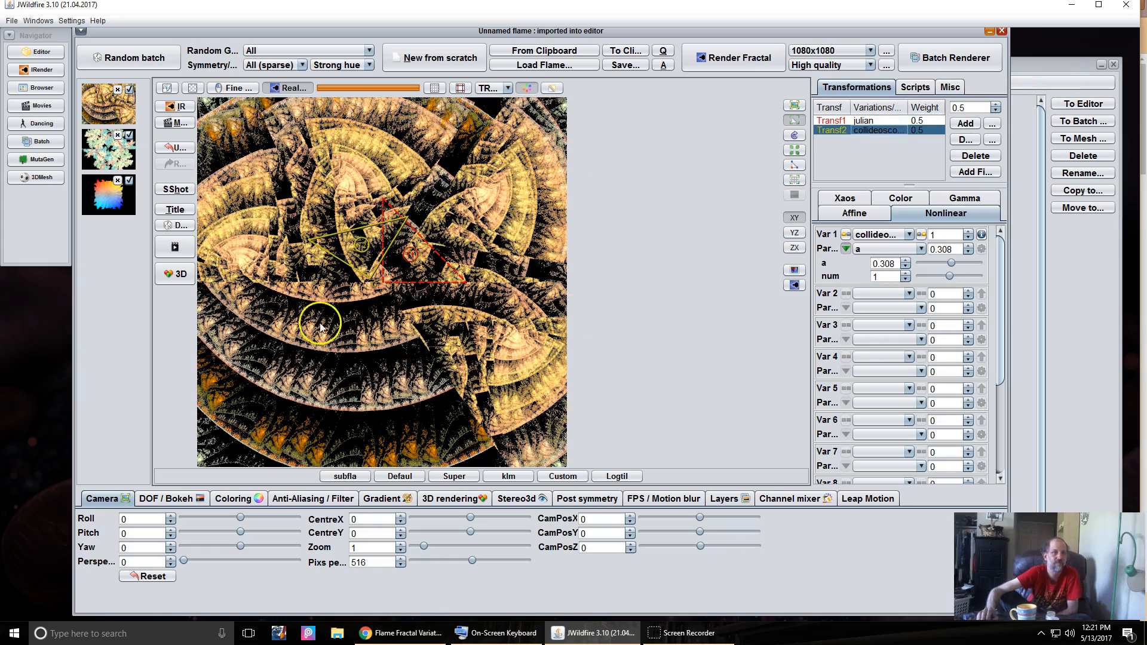
# - With Fine off, move and reshape the collideoscope triangle into an X-like layered wedge pattern
pyautogui.moveTo(343, 287); pyautogui.dragTo(436, 260)
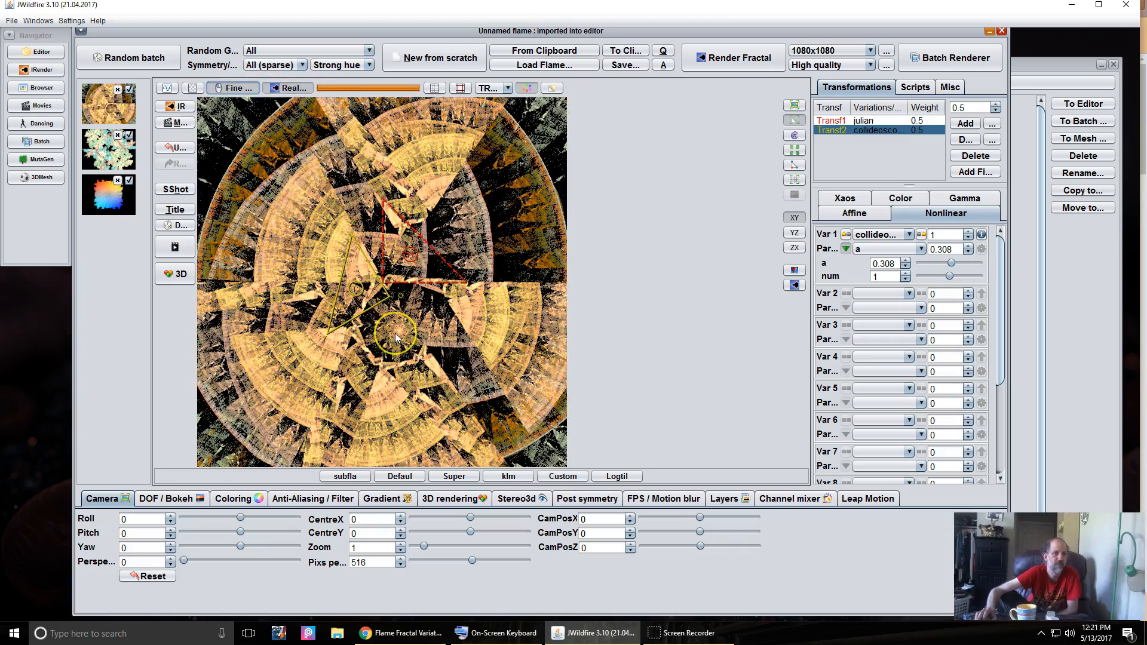
pyautogui.scroll(3, 395, 333)
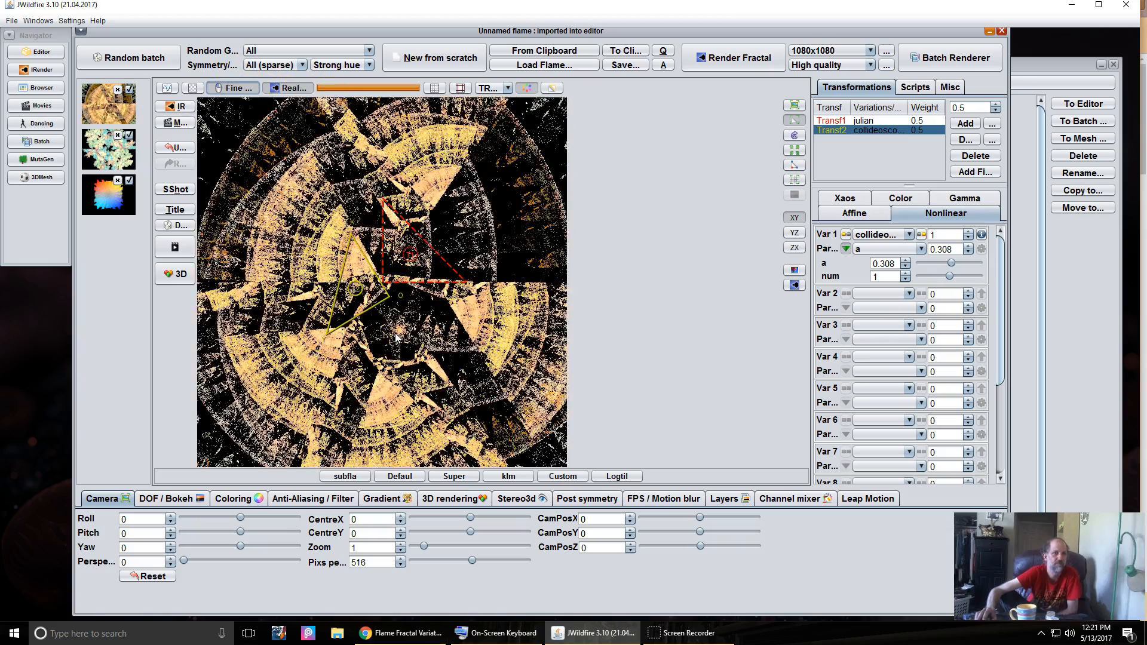
pyautogui.click(368, 280)
pyautogui.moveTo(367, 283); pyautogui.dragTo(515, 245)
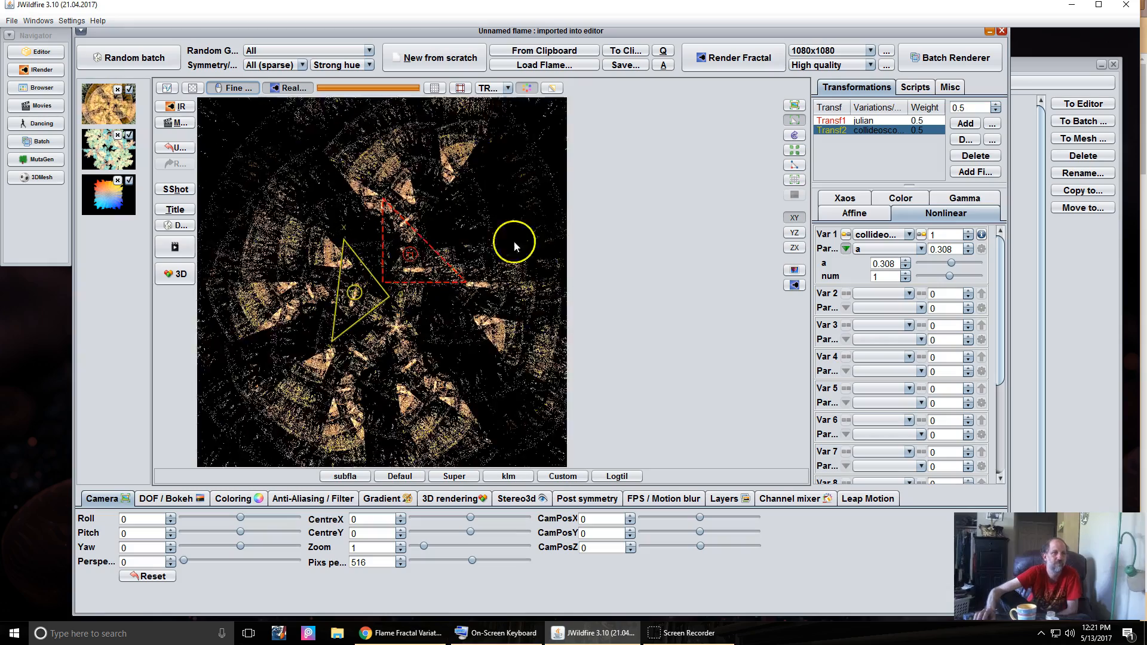
pyautogui.click(237, 89)
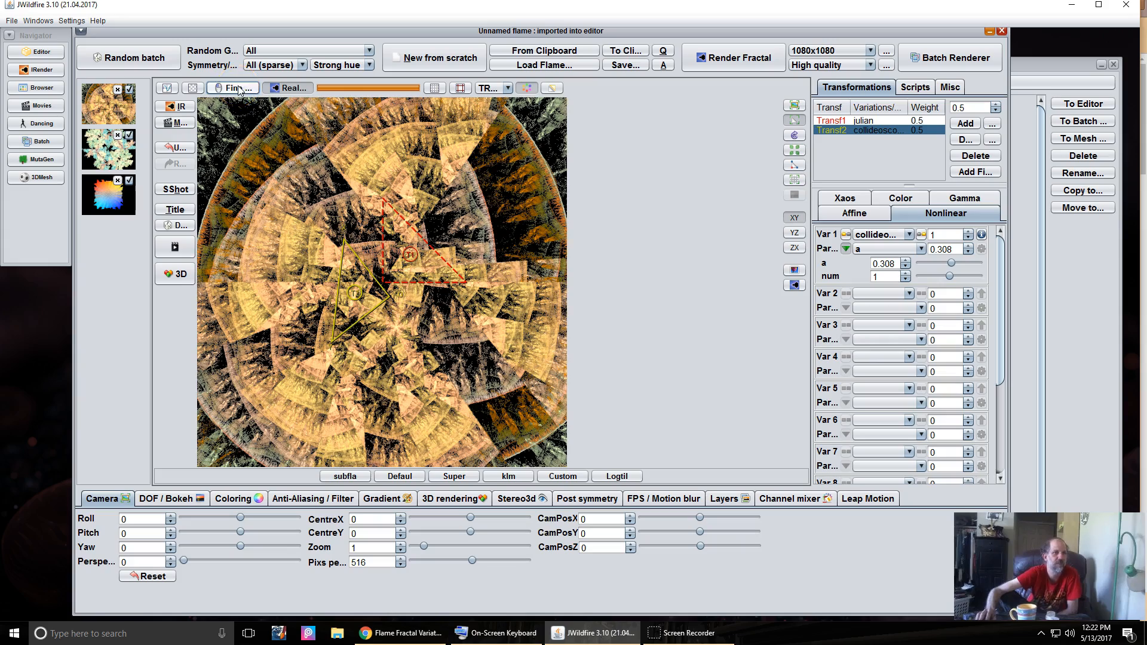
pyautogui.moveTo(379, 414); pyautogui.dragTo(479, 374)
pyautogui.moveTo(369, 254); pyautogui.dragTo(425, 302)
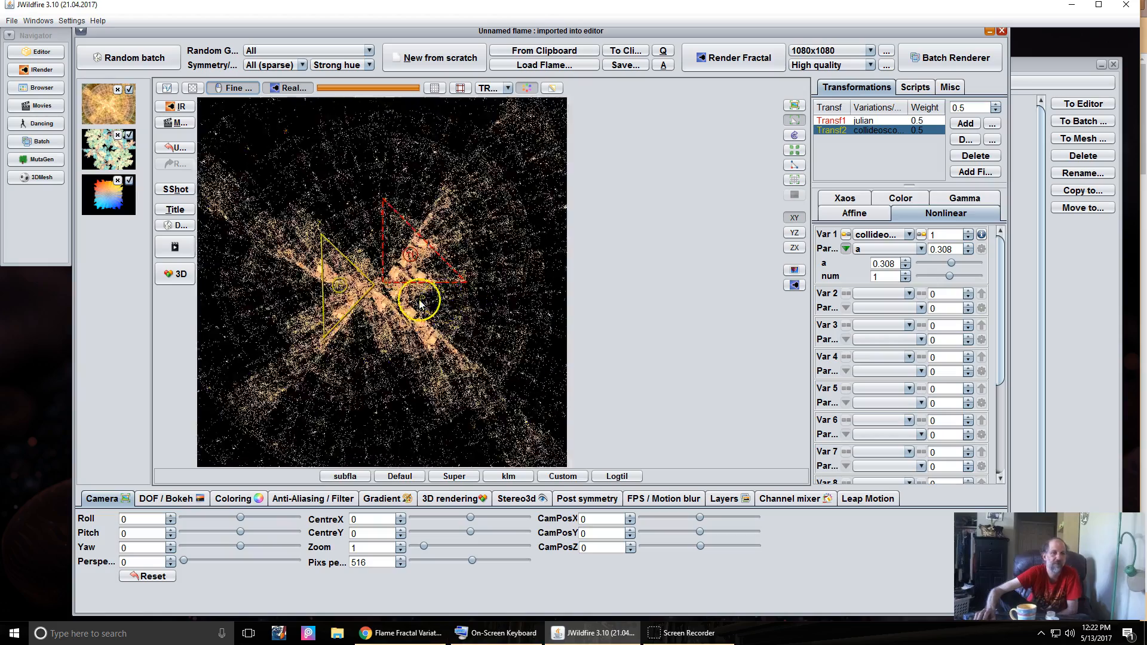
pyautogui.moveTo(345, 290); pyautogui.dragTo(442, 202)
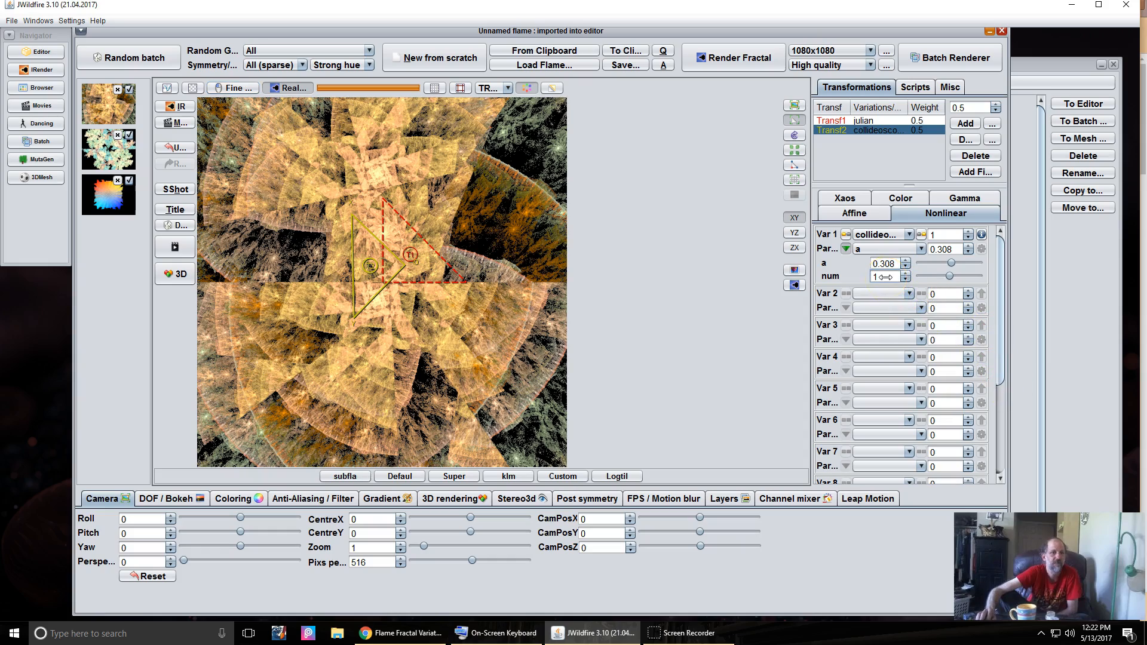
# - Set the collideoscope num to 4 and a to 0.36
pyautogui.moveTo(884, 277); pyautogui.dragTo(965, 276)
pyautogui.moveTo(1073, 293); pyautogui.dragTo(1144, 323)
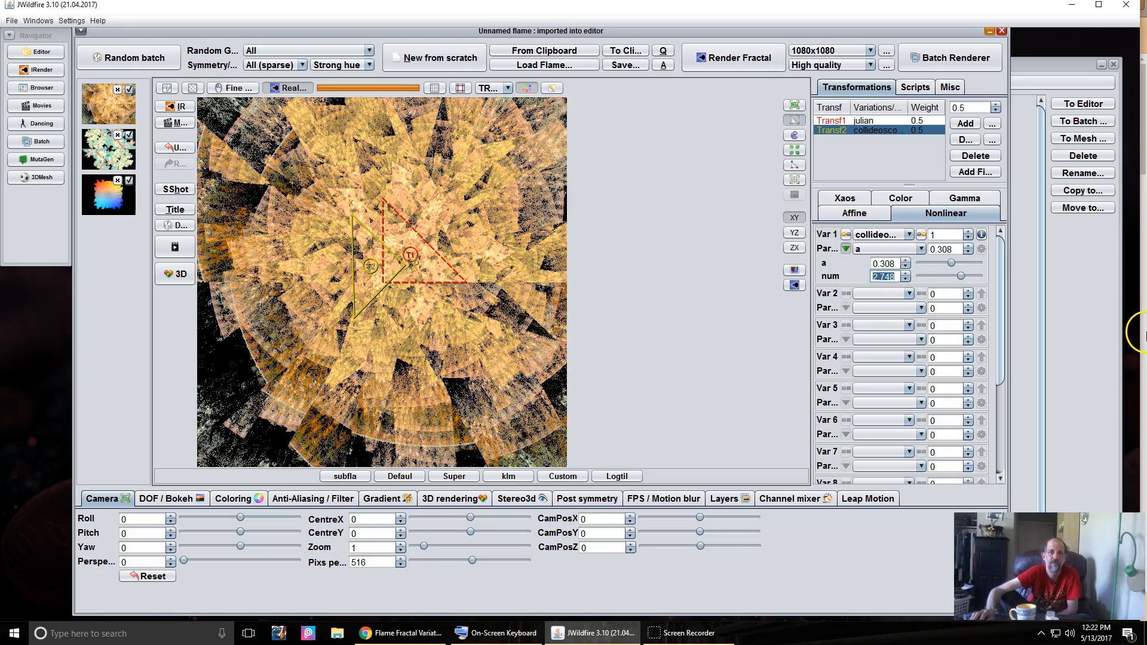
pyautogui.moveTo(877, 274); pyautogui.dragTo(1095, 260)
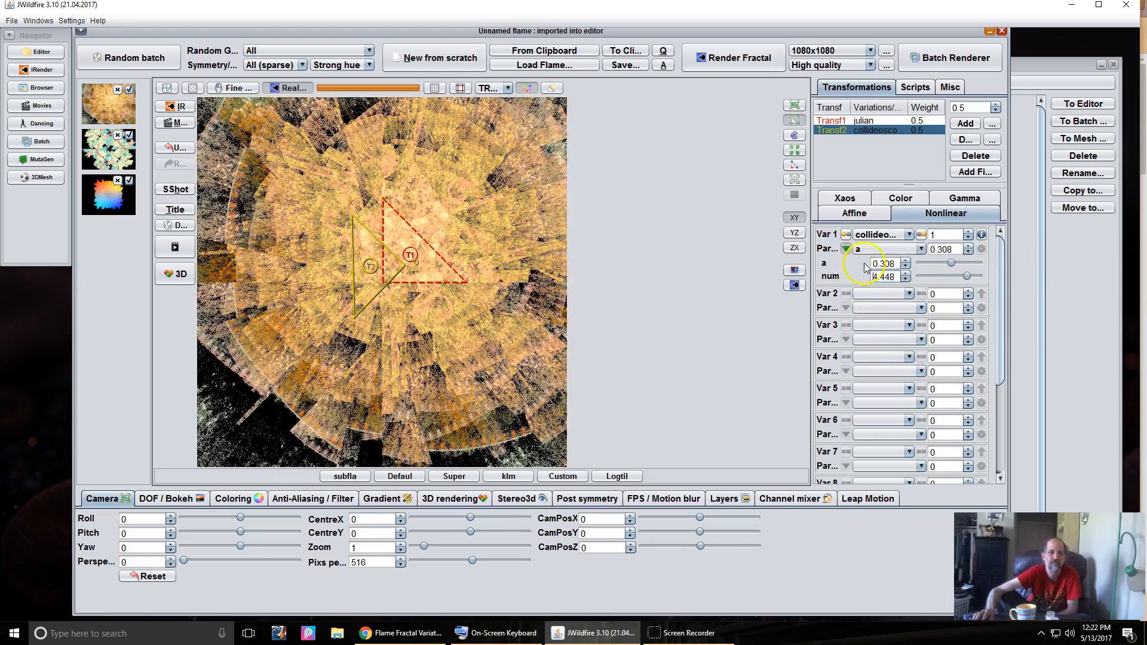
pyautogui.moveTo(886, 263)
pyautogui.mouseDown()
pyautogui.moveTo(953, 254)
pyautogui.moveTo(948, 244)
pyautogui.moveTo(883, 263)
pyautogui.moveTo(901, 269)
pyautogui.moveTo(894, 276)
pyautogui.mouseUp()
# - Move and rotate the collideoscope triangle until the flame forms a dense golden rosette
pyautogui.moveTo(382, 258); pyautogui.dragTo(464, 305)
pyautogui.scroll(1, 363, 265)
pyautogui.scroll(-1, 343, 281)
pyautogui.moveTo(392, 317); pyautogui.dragTo(259, 124)
pyautogui.moveTo(380, 358); pyautogui.dragTo(431, 326)
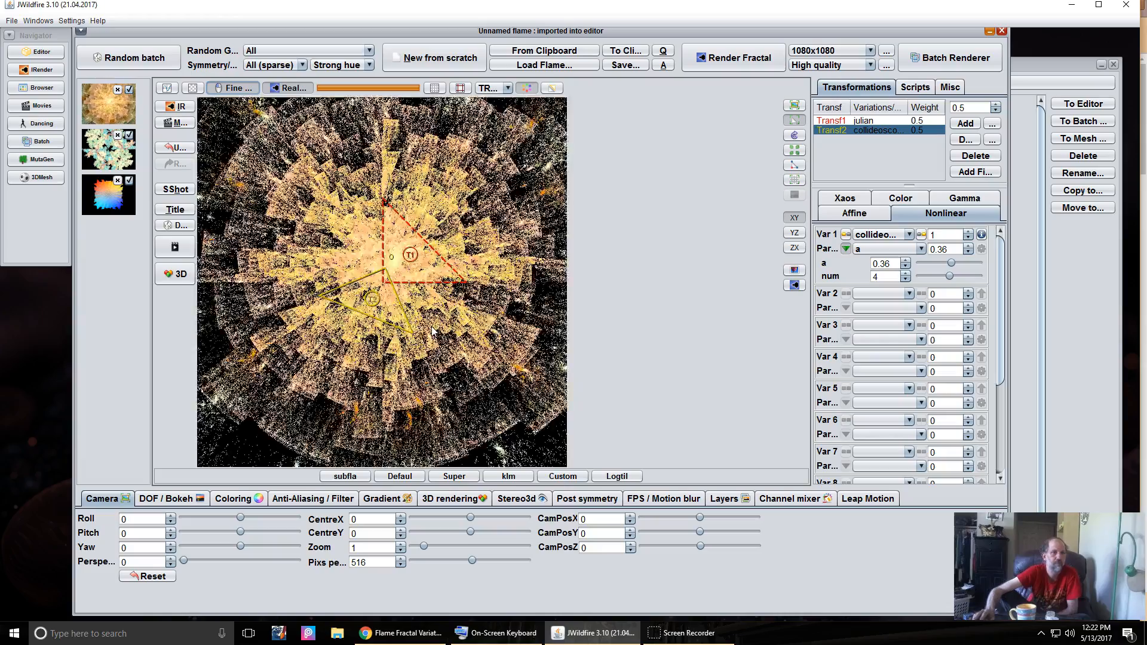
pyautogui.moveTo(519, 320); pyautogui.dragTo(345, 311)
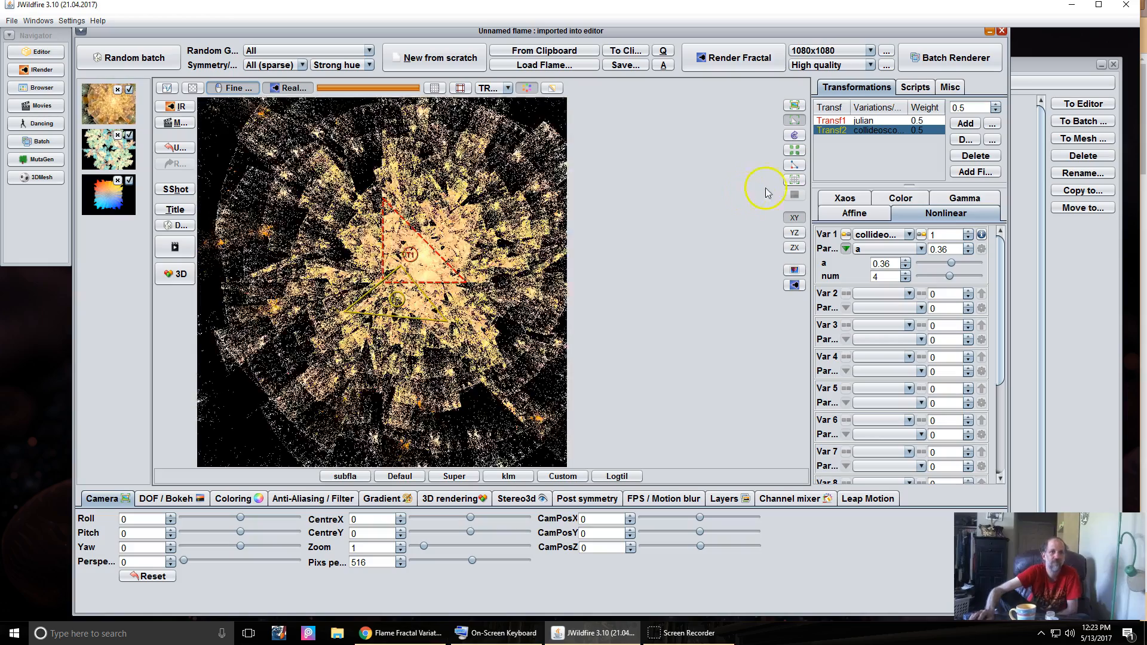
pyautogui.click(845, 198)
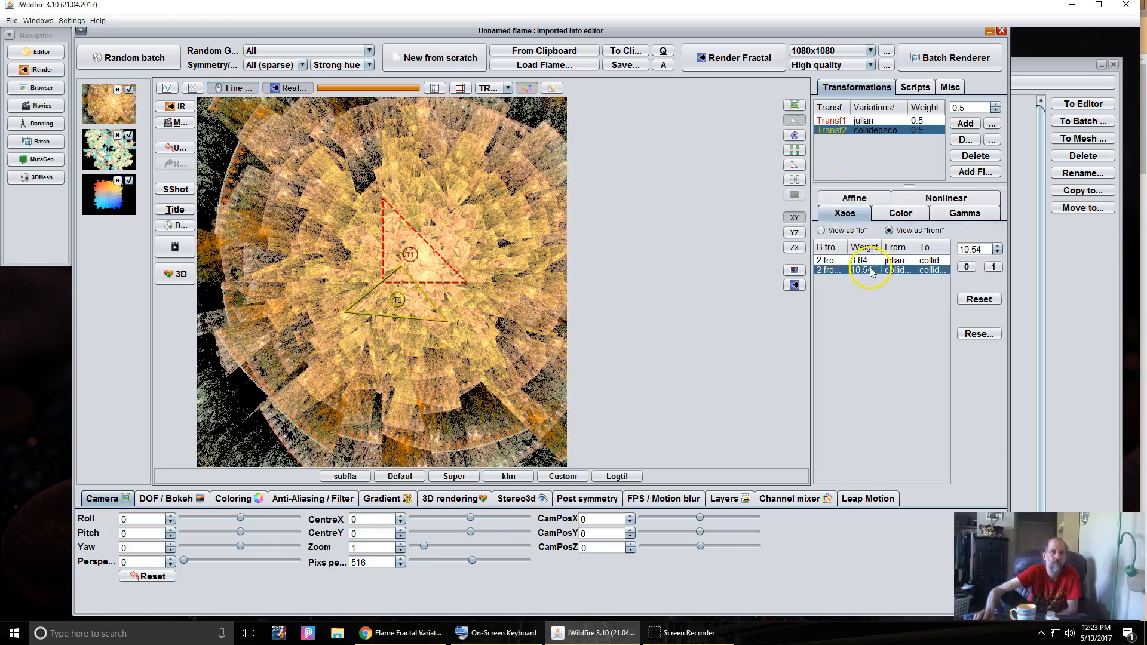
# - Set the collideoscope xaos weights to 11.106 from itself and 3.924 from julian, leveling its triangle
pyautogui.moveTo(1014, 254); pyautogui.dragTo(1144, 239)
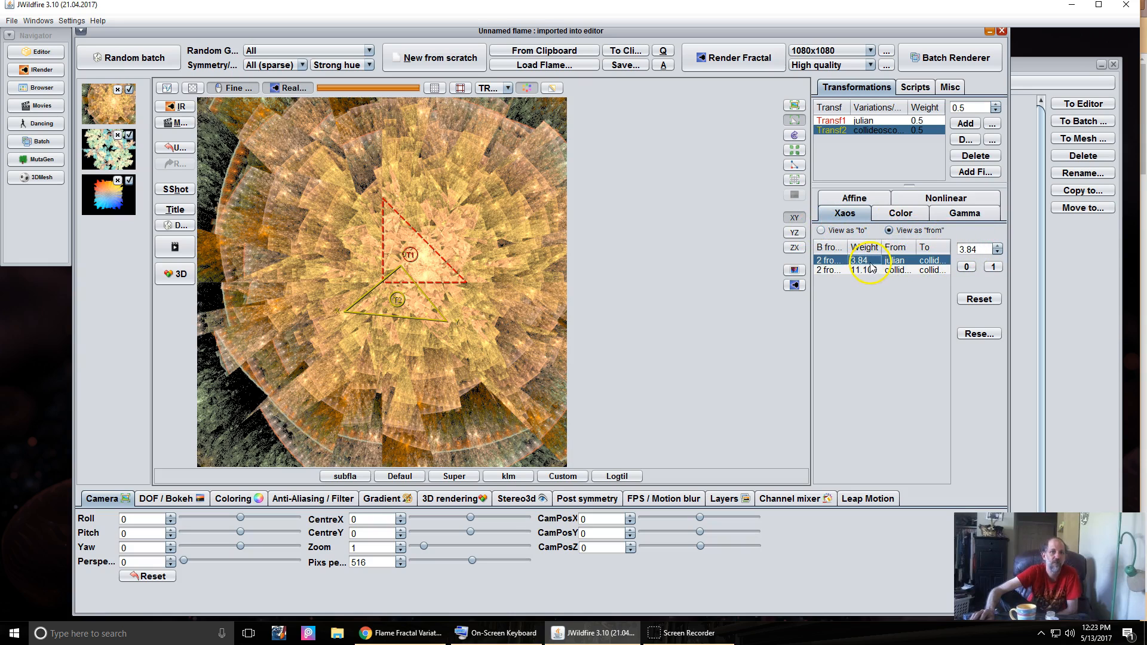
pyautogui.moveTo(964, 249); pyautogui.dragTo(975, 272)
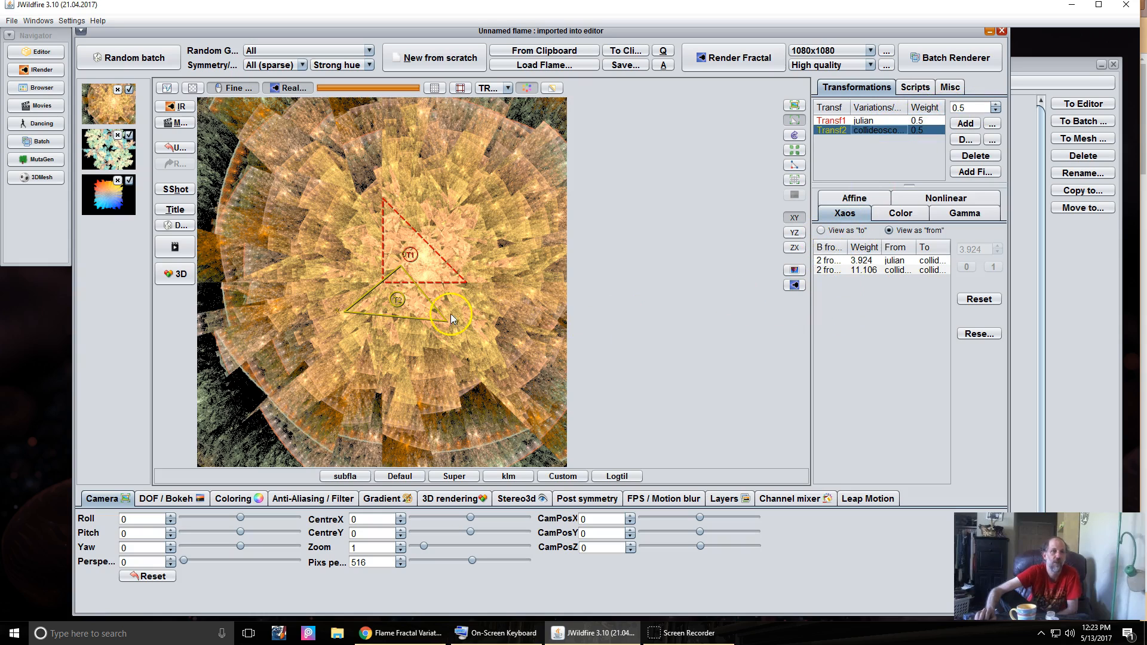
pyautogui.moveTo(403, 297); pyautogui.dragTo(881, 282)
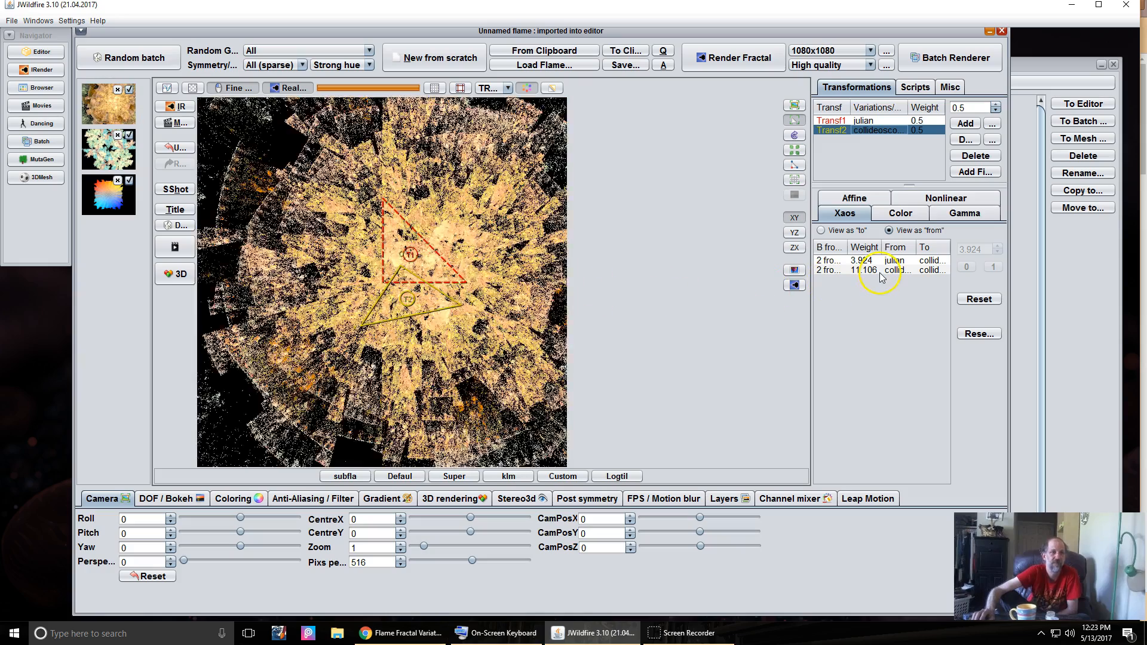
# - Move and rotate the collideoscope triangle repeatedly into a dense shattered peach starburst
pyautogui.moveTo(398, 295); pyautogui.dragTo(377, 184)
pyautogui.moveTo(401, 270); pyautogui.dragTo(974, 250)
pyautogui.moveTo(410, 266); pyautogui.dragTo(297, 338)
pyautogui.moveTo(449, 310); pyautogui.dragTo(968, 222)
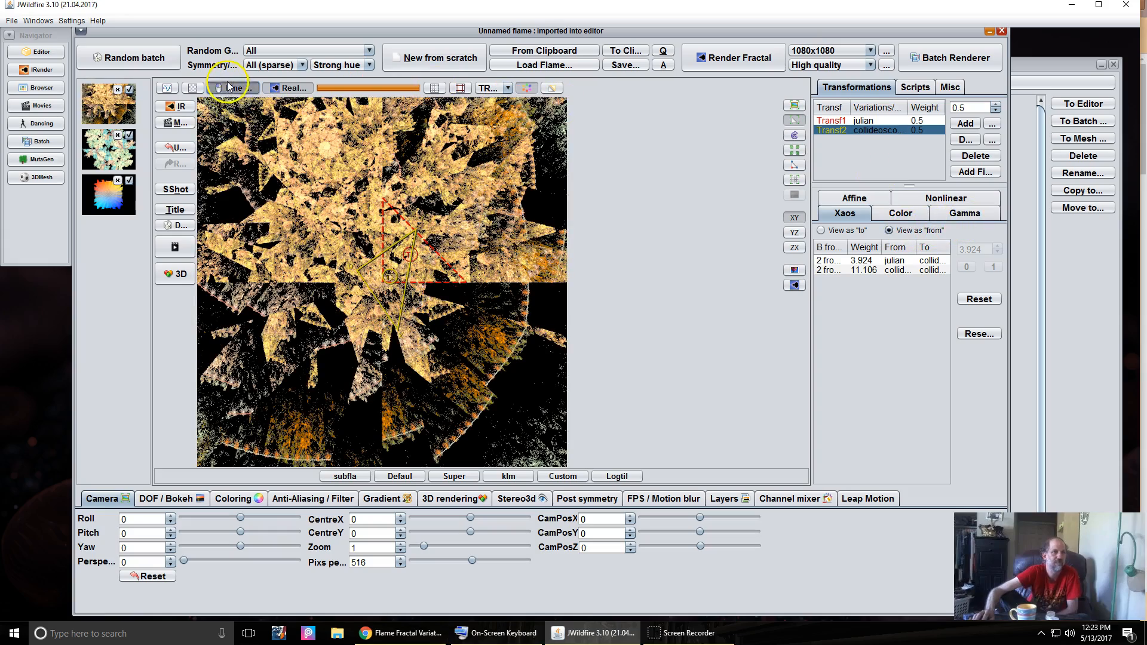
pyautogui.moveTo(365, 275); pyautogui.dragTo(401, 308)
pyautogui.moveTo(281, 315); pyautogui.dragTo(277, 315)
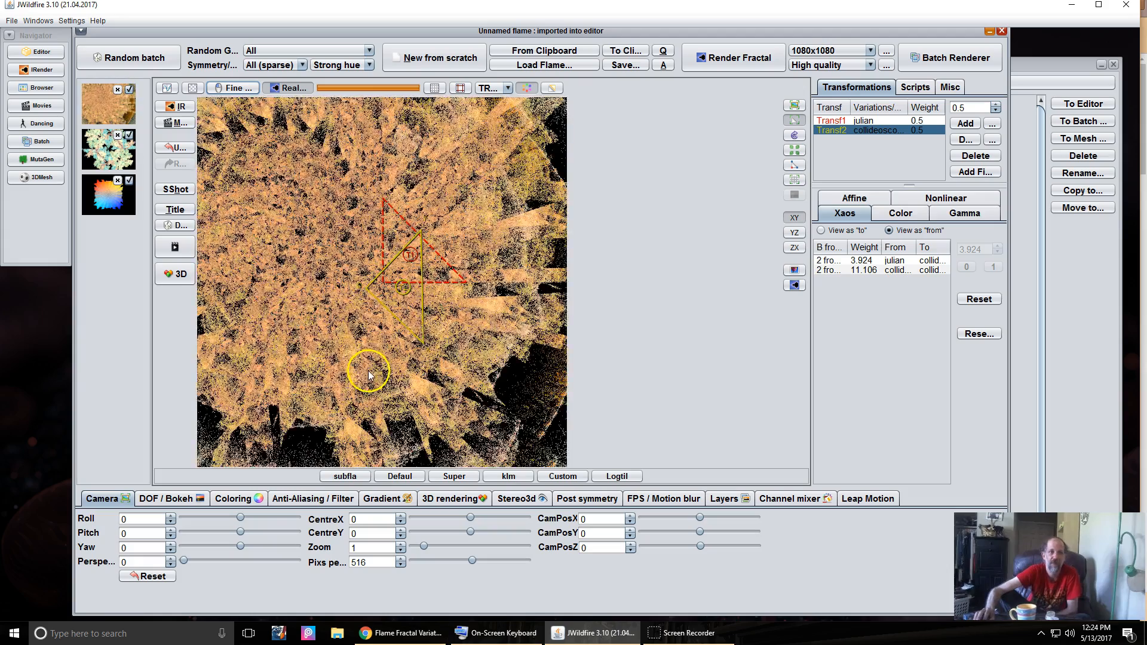